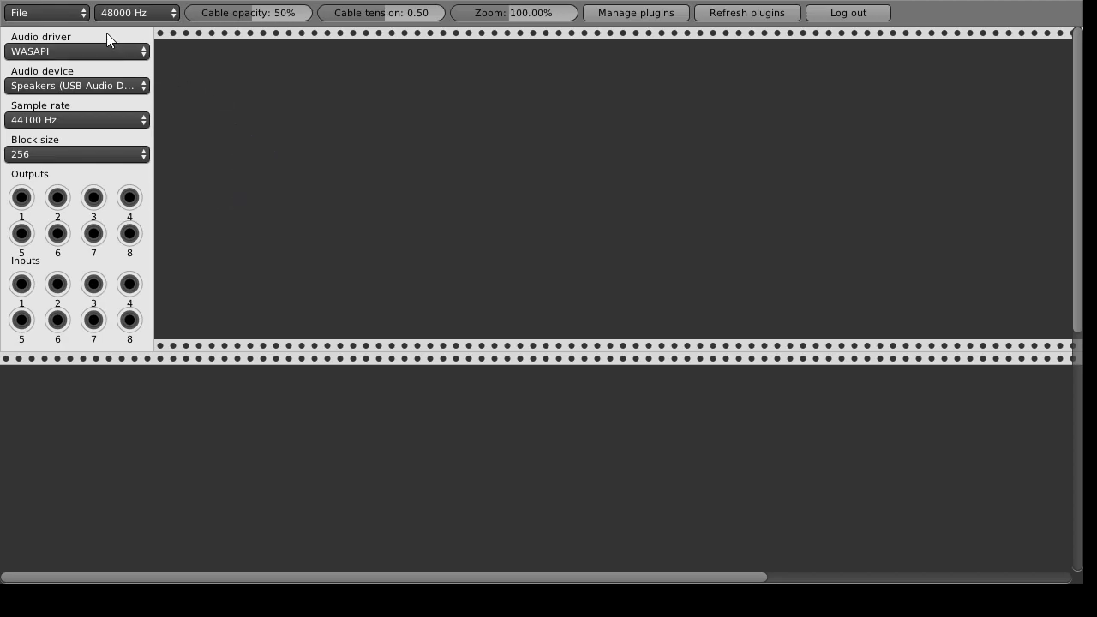
Open the module browser on the s-ol modules: Circle VCO, Wrapping Comparator and Modulo.
{"action": "left_click_drag", "start_coordinate": [106, 37], "coordinate": [90, 54]}
{"action": "right_click", "coordinate": [236, 99]}
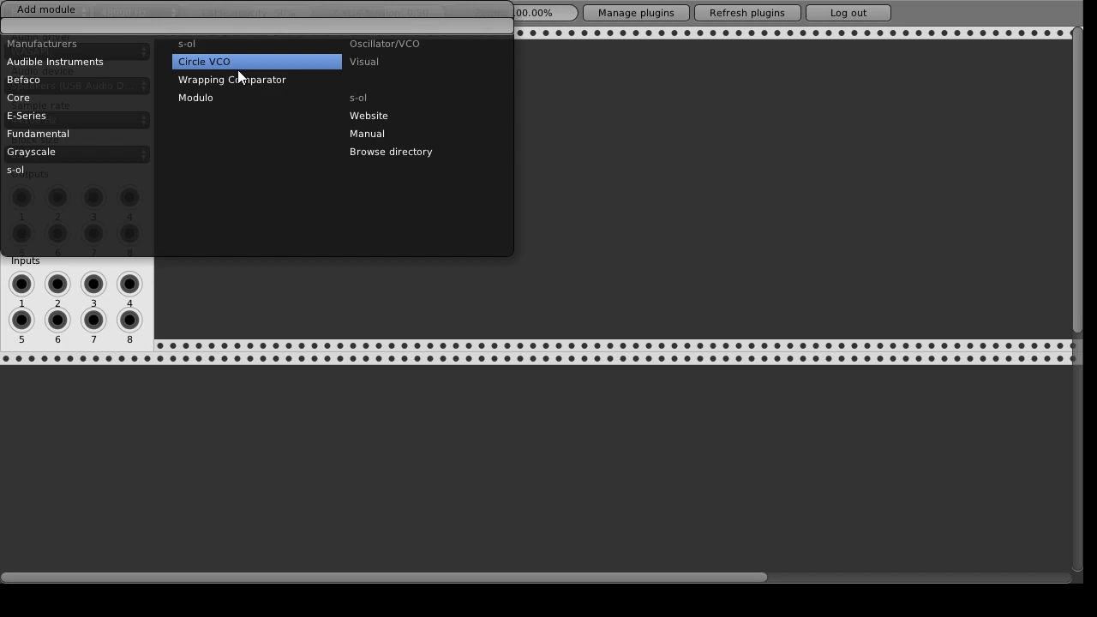
Add the s-ol Circle VCO and slide it further right along the rack row.
{"action": "left_click", "coordinate": [260, 62]}
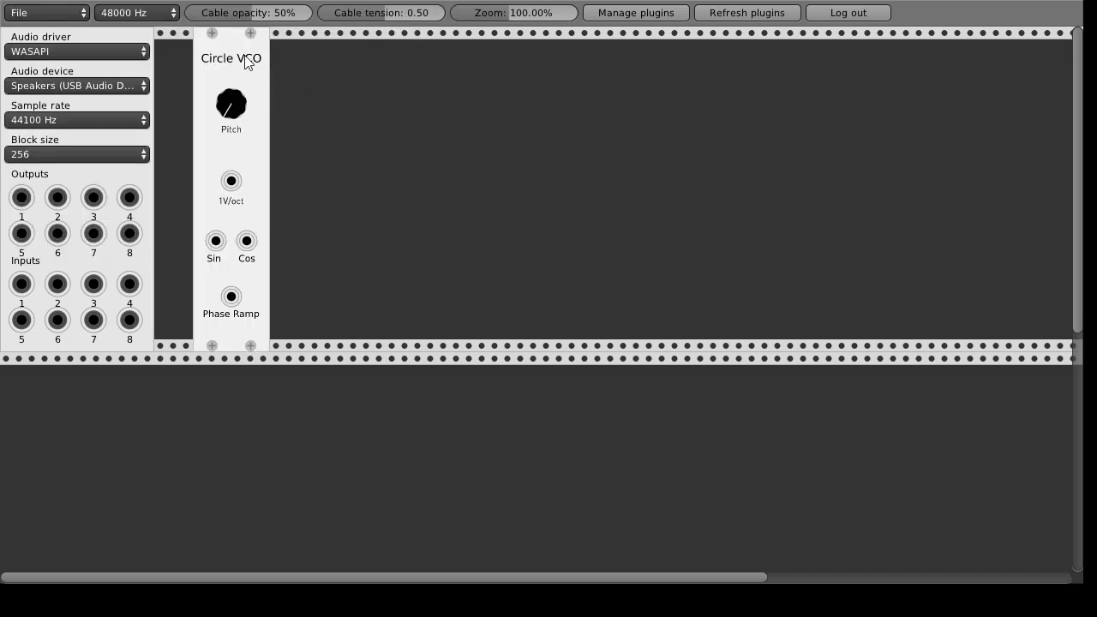
{"action": "left_click_drag", "start_coordinate": [246, 60], "coordinate": [444, 76]}
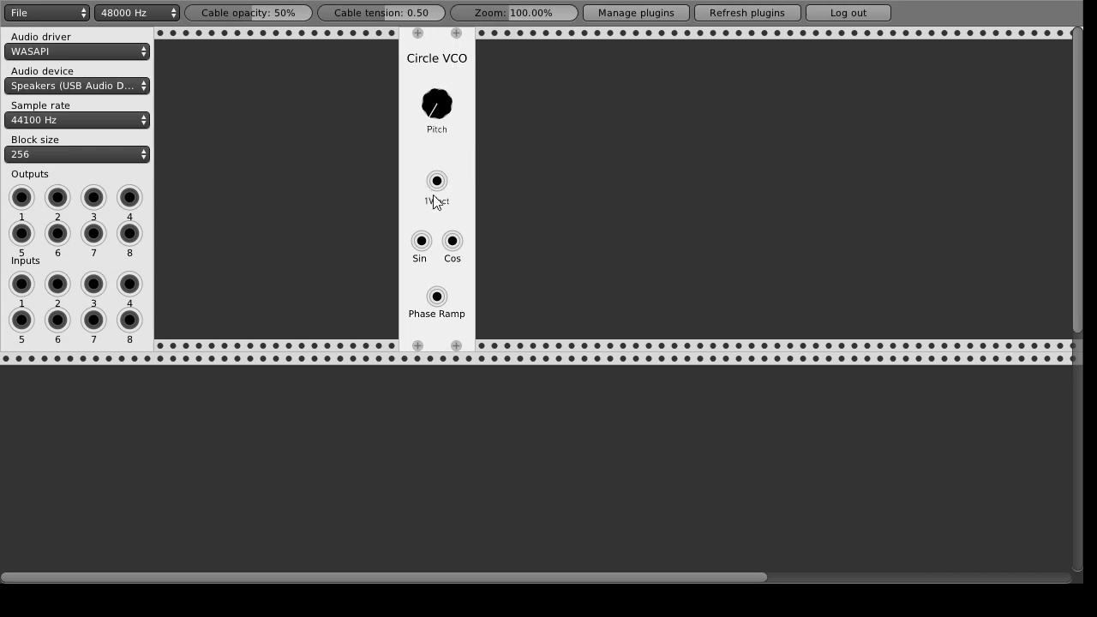
{"action": "left_click_drag", "start_coordinate": [458, 145], "coordinate": [484, 147]}
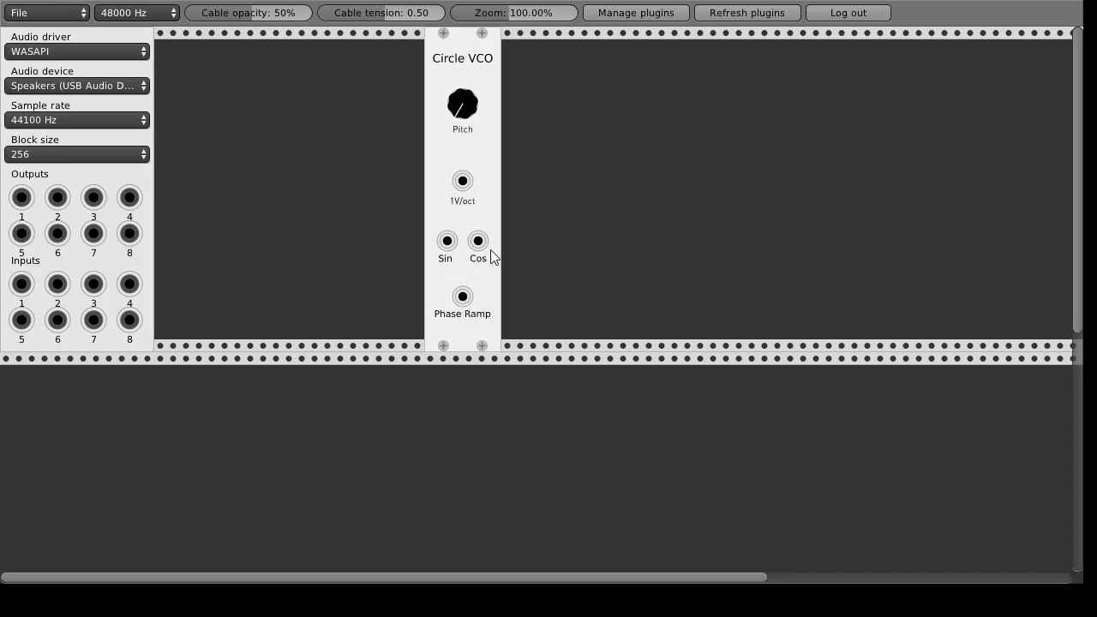
{"action": "left_click_drag", "start_coordinate": [479, 70], "coordinate": [504, 70]}
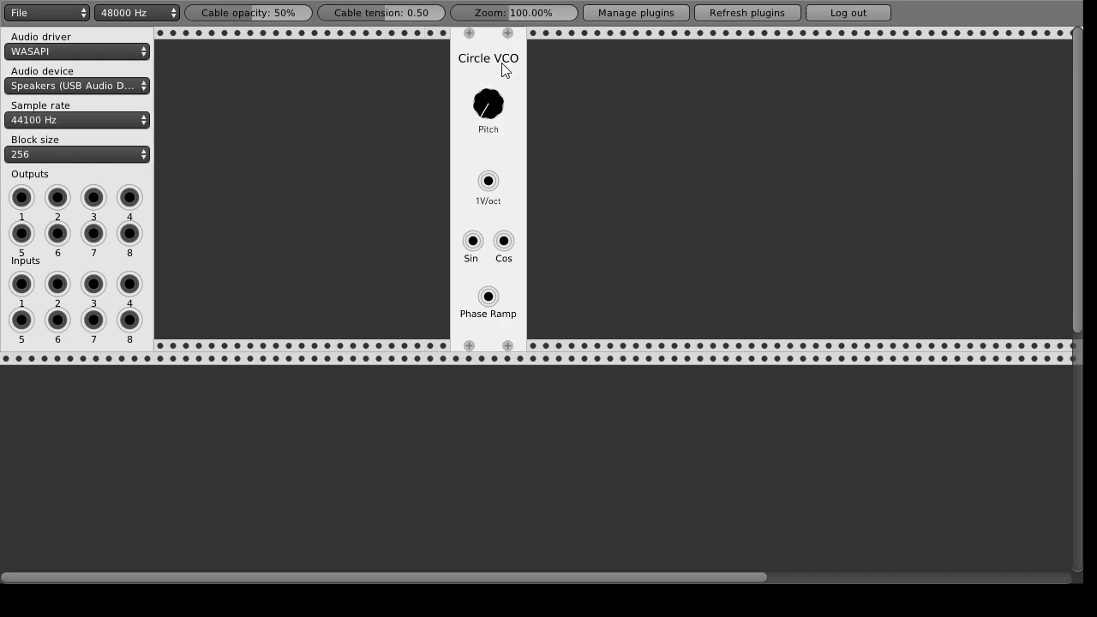
Add a Fundamental Scope and cable the Circle VCO's Sin to X IN and Cos to Y IN.
{"action": "right_click", "coordinate": [214, 125]}
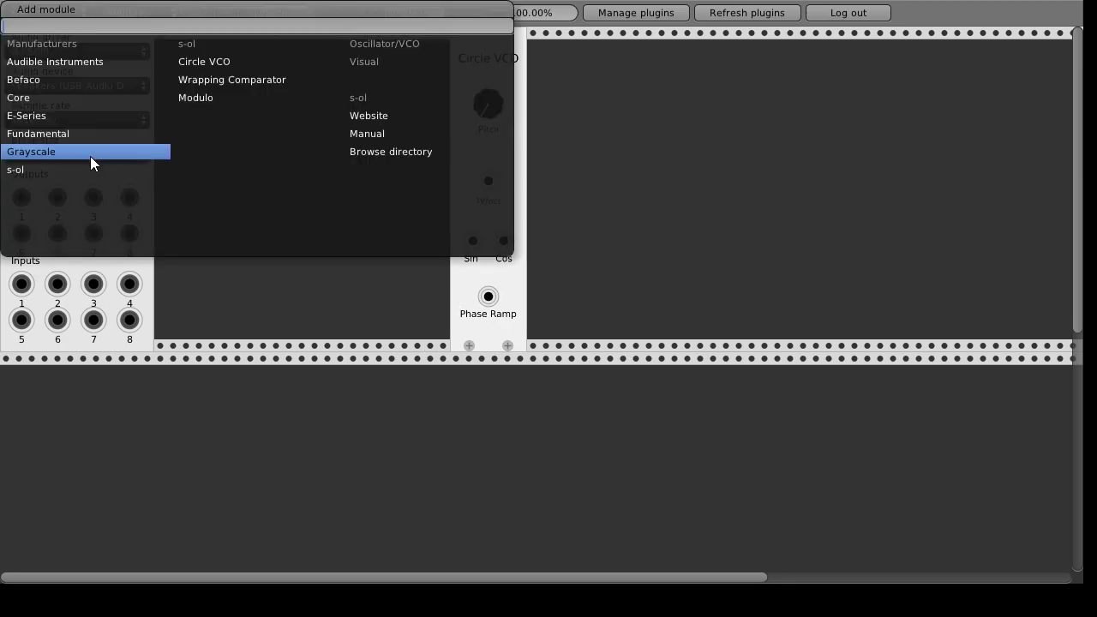
{"action": "left_click", "coordinate": [74, 133]}
{"action": "scroll", "coordinate": [261, 155], "scroll_direction": "down", "scroll_amount": 1}
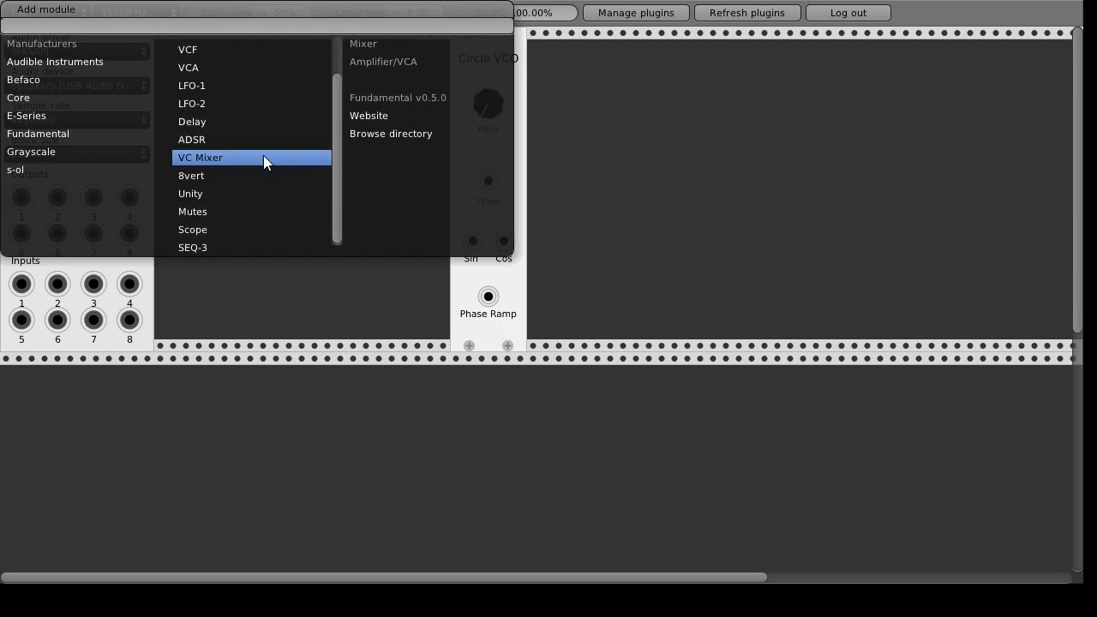
{"action": "left_click", "coordinate": [298, 227]}
{"action": "mouse_move", "coordinate": [267, 116]}
{"action": "left_mouse_down"}
{"action": "mouse_move", "coordinate": [283, 112]}
{"action": "mouse_move", "coordinate": [256, 107]}
{"action": "left_mouse_up"}
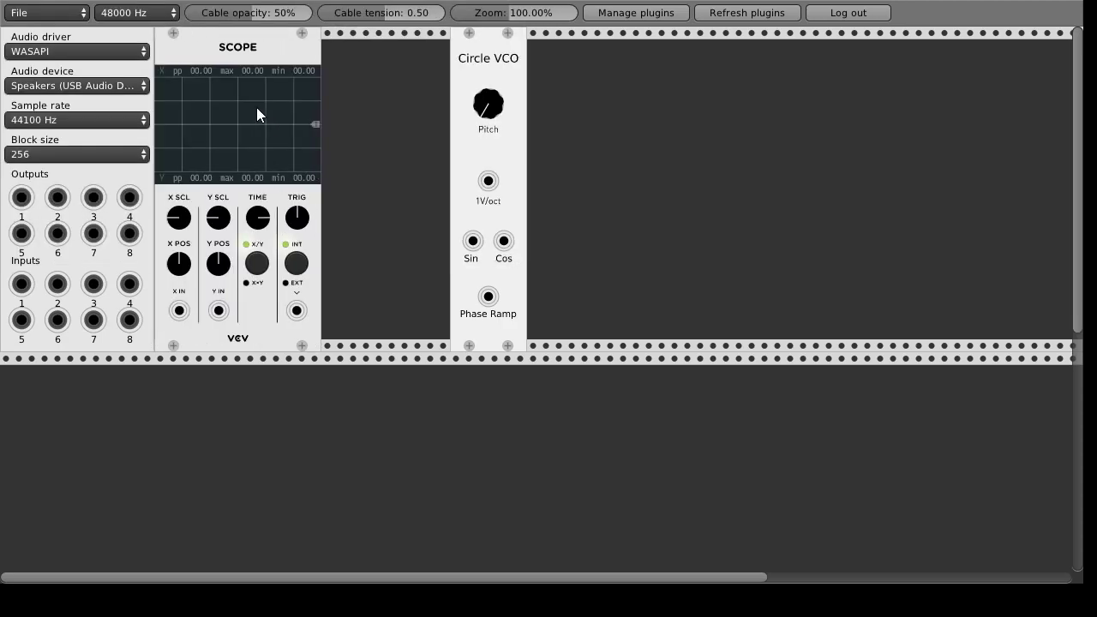
{"action": "left_click_drag", "start_coordinate": [473, 241], "coordinate": [179, 310]}
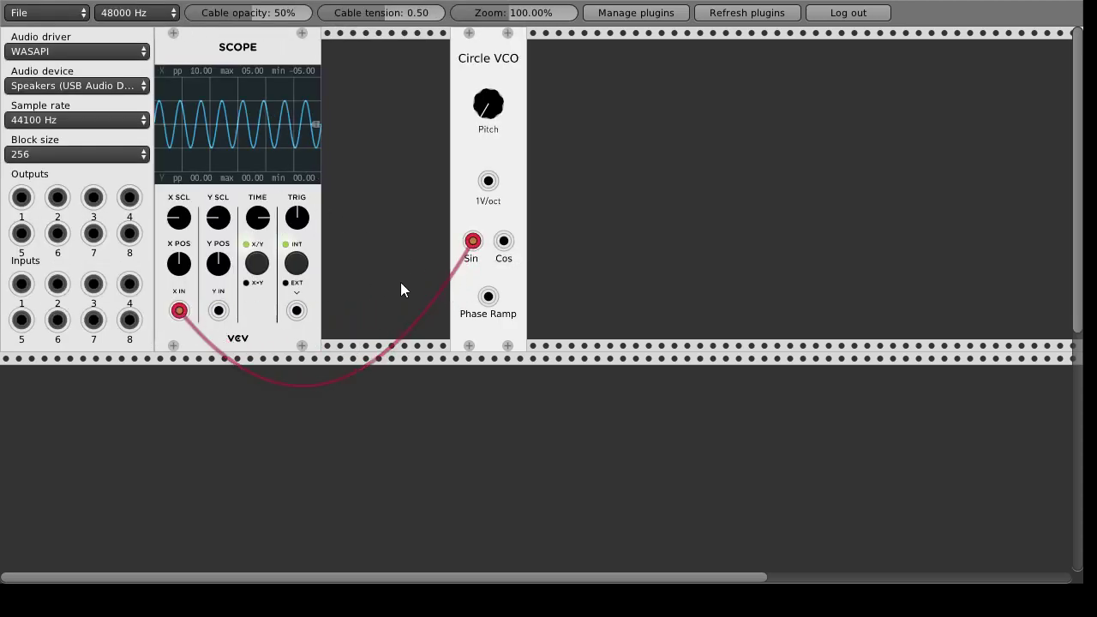
{"action": "left_click_drag", "start_coordinate": [504, 240], "coordinate": [218, 311]}
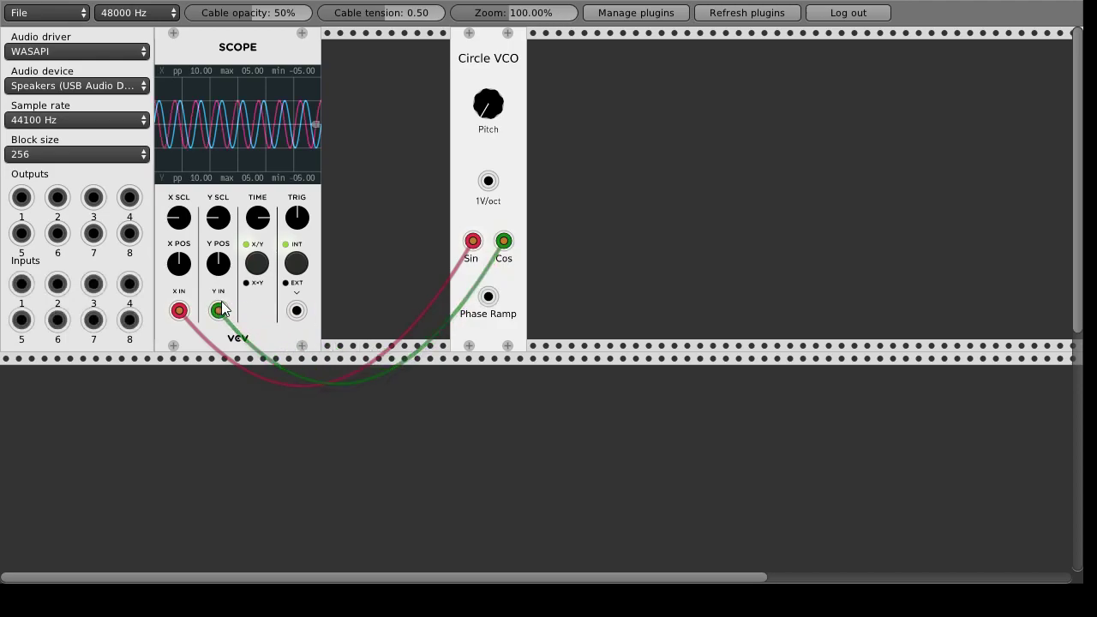
Switch the Scope to X×Y, rescale Y into a circle, and send Cos to audio output 1.
{"action": "left_click_drag", "start_coordinate": [271, 84], "coordinate": [271, 123]}
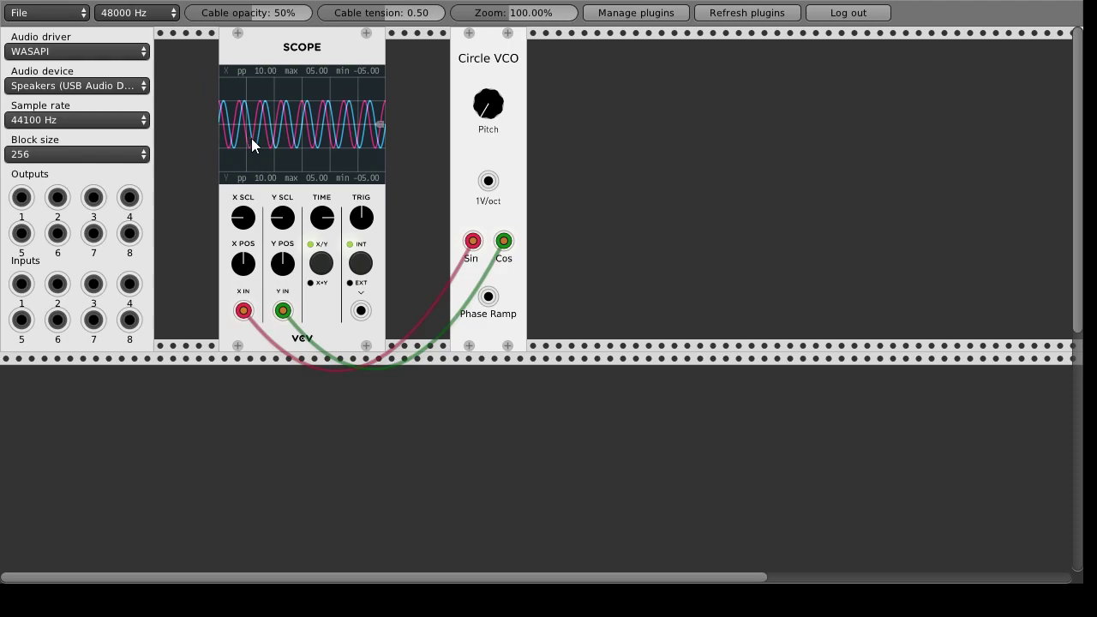
{"action": "left_click", "coordinate": [322, 271]}
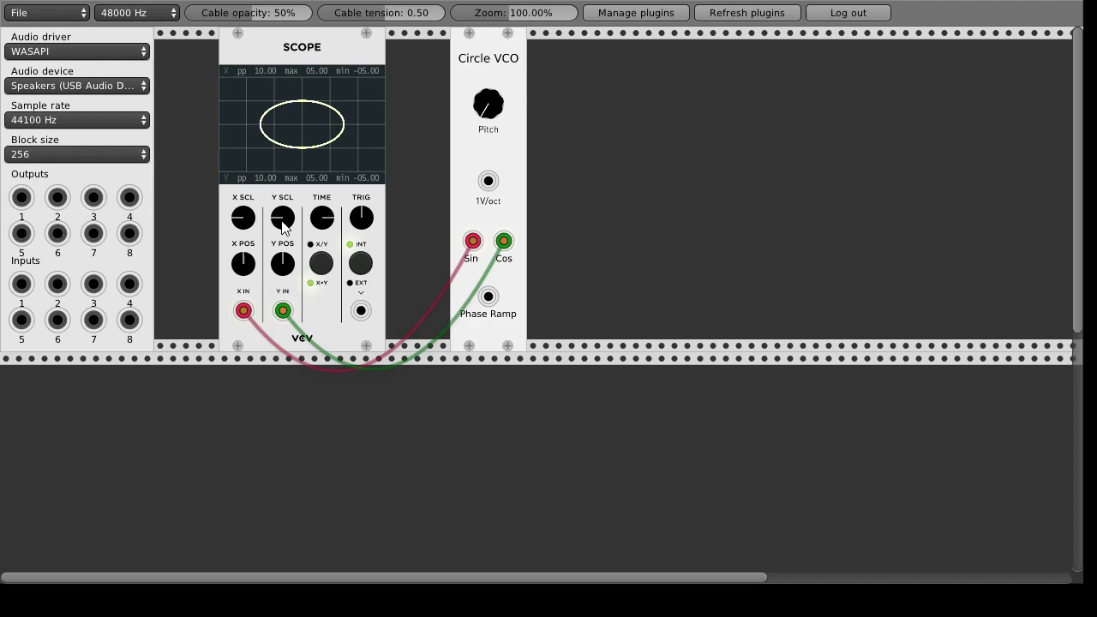
{"action": "left_click_drag", "start_coordinate": [283, 218], "coordinate": [243, 227]}
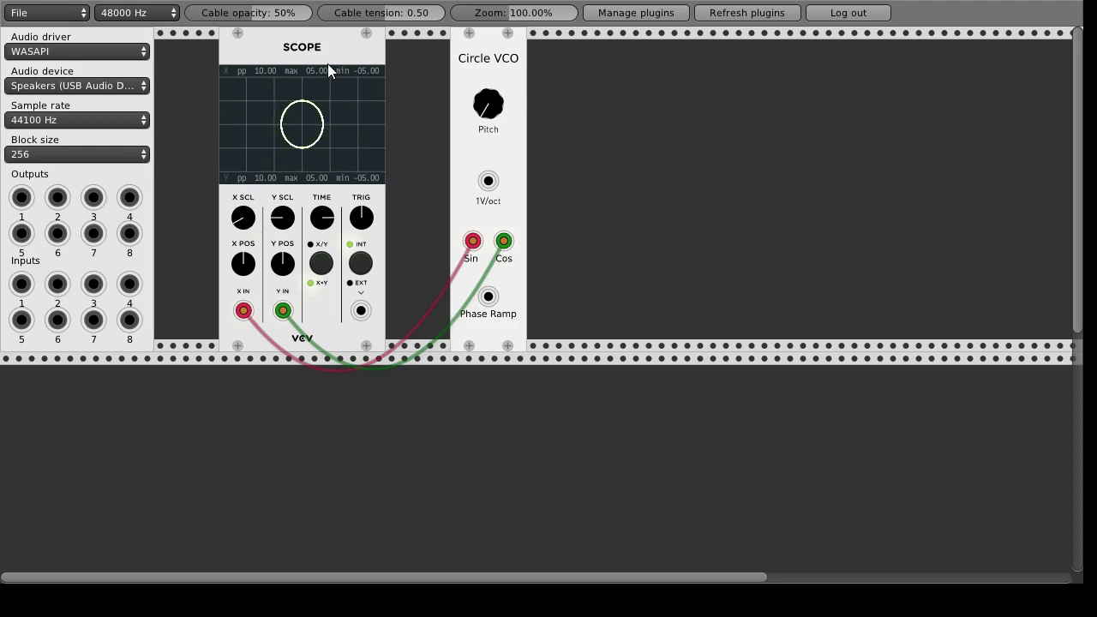
{"action": "left_click_drag", "start_coordinate": [327, 71], "coordinate": [278, 70]}
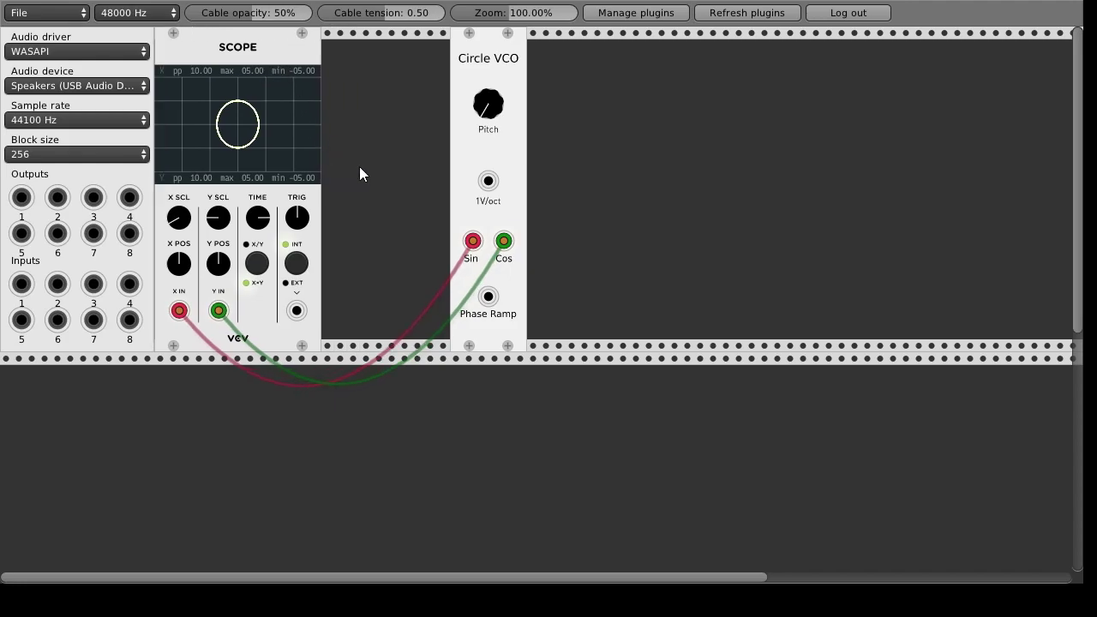
{"action": "left_click_drag", "start_coordinate": [22, 197], "coordinate": [504, 241]}
Send Sin to audio output 2, then browse Core modules without adding any.
{"action": "left_click_drag", "start_coordinate": [57, 197], "coordinate": [472, 241]}
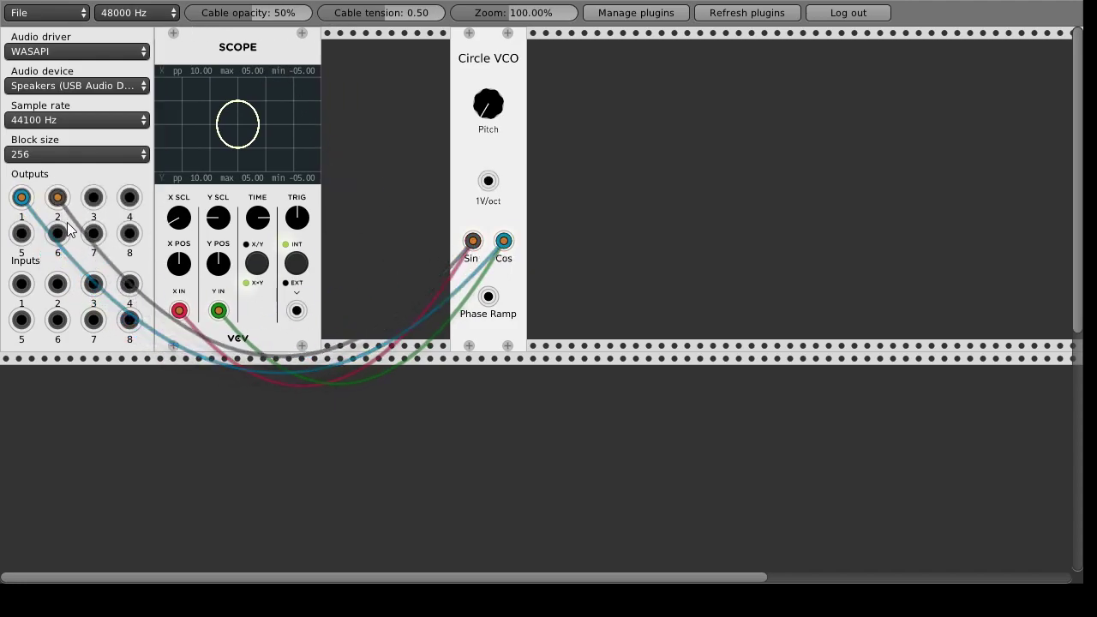
{"action": "right_click", "coordinate": [592, 147]}
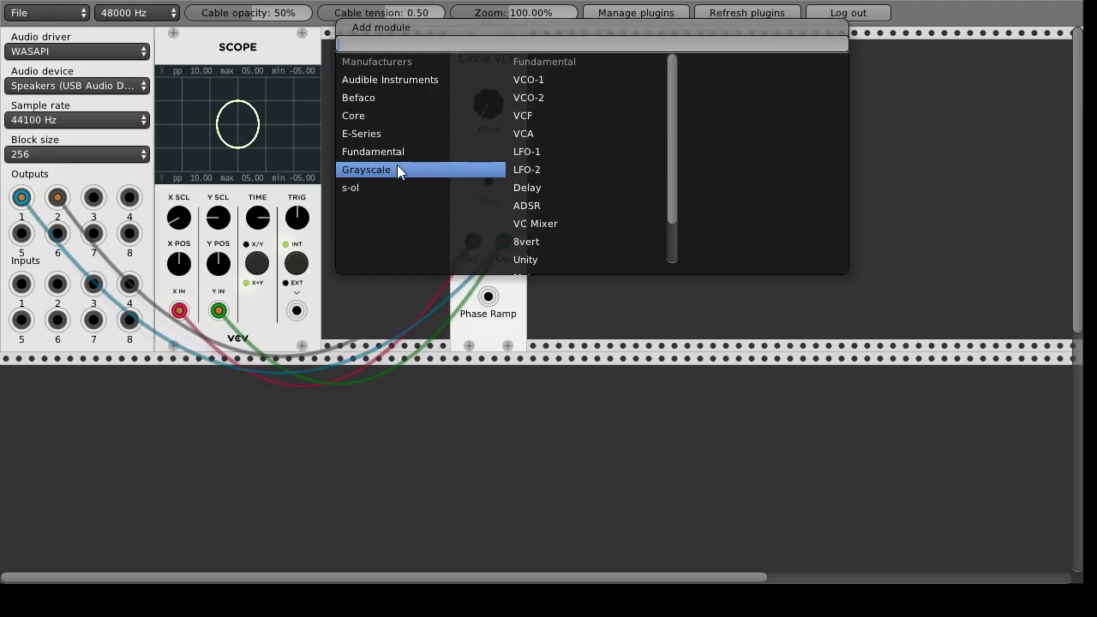
{"action": "left_click", "coordinate": [360, 116]}
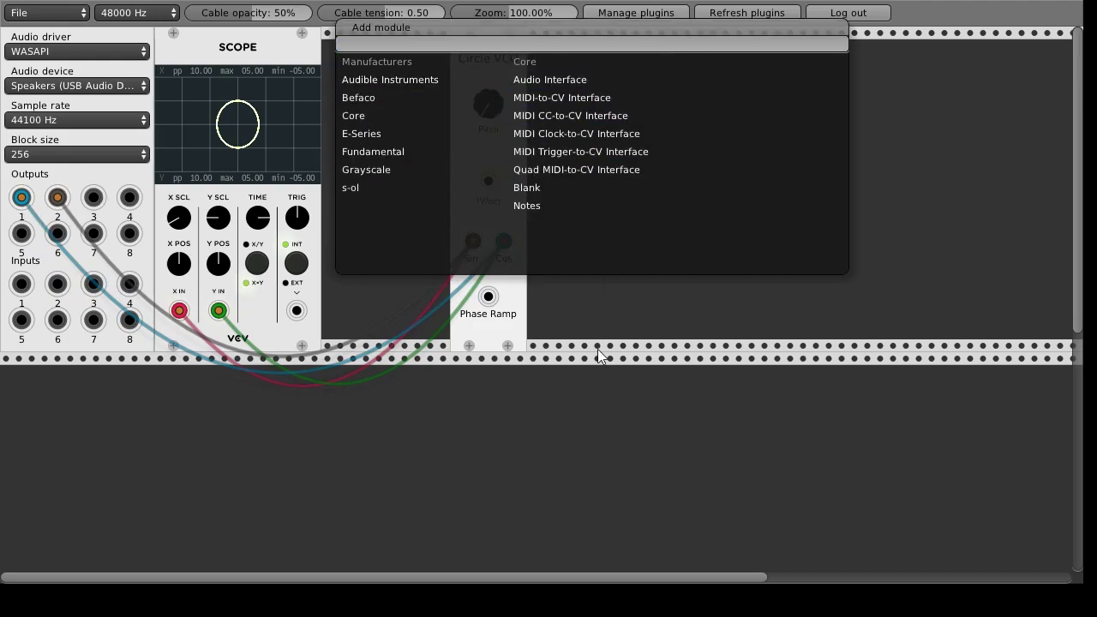
{"action": "left_click", "coordinate": [594, 378]}
Unplug both audio-output cables, move the Scope beside the Circle VCO, and show separate waveforms.
{"action": "left_click_drag", "start_coordinate": [57, 197], "coordinate": [401, 166]}
{"action": "left_click_drag", "start_coordinate": [265, 66], "coordinate": [393, 69]}
{"action": "left_click", "coordinate": [385, 263]}
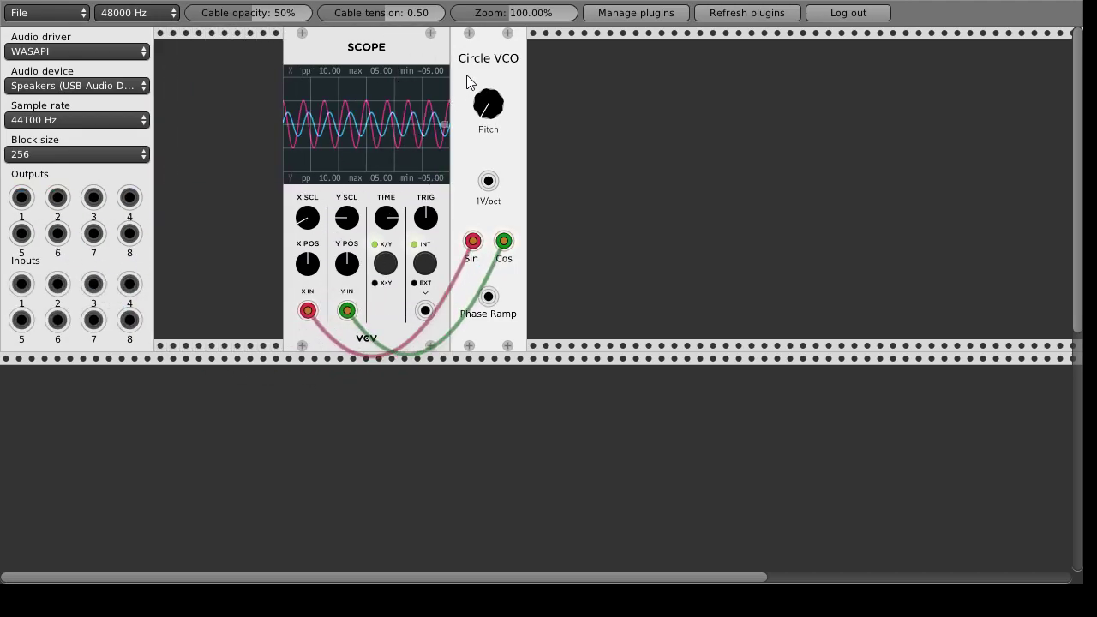
Try the Phase Ramp on the Scope's Y input, then restore Cos and X×Y mode.
{"action": "left_click_drag", "start_coordinate": [466, 74], "coordinate": [530, 75]}
{"action": "left_click_drag", "start_coordinate": [347, 310], "coordinate": [520, 417]}
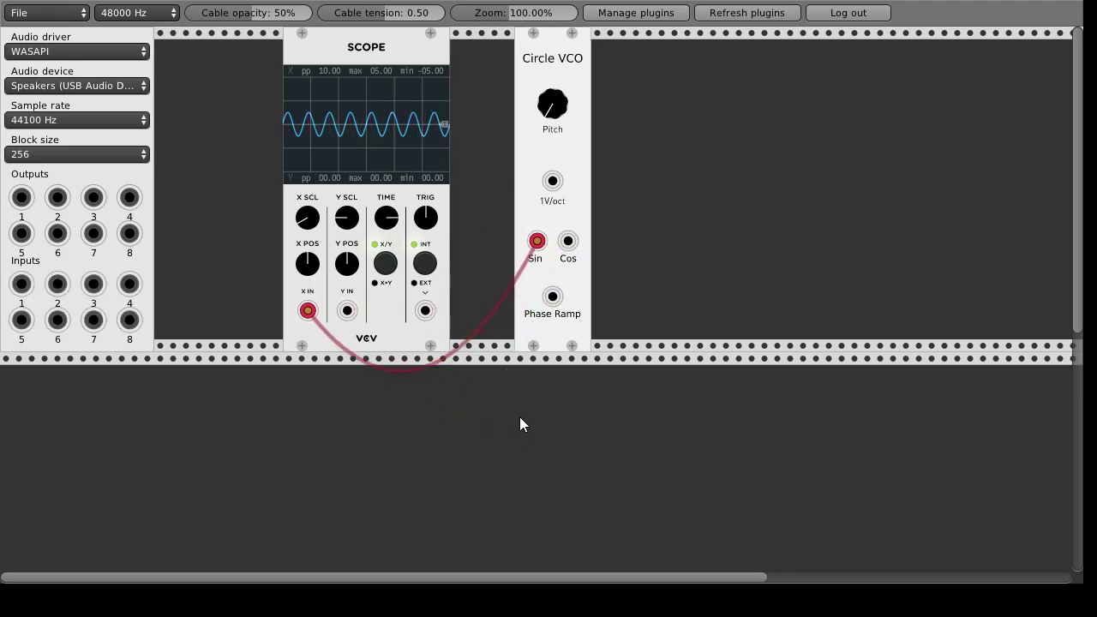
{"action": "mouse_move", "coordinate": [552, 297]}
{"action": "left_mouse_down"}
{"action": "mouse_move", "coordinate": [548, 327]}
{"action": "mouse_move", "coordinate": [347, 310]}
{"action": "left_mouse_up"}
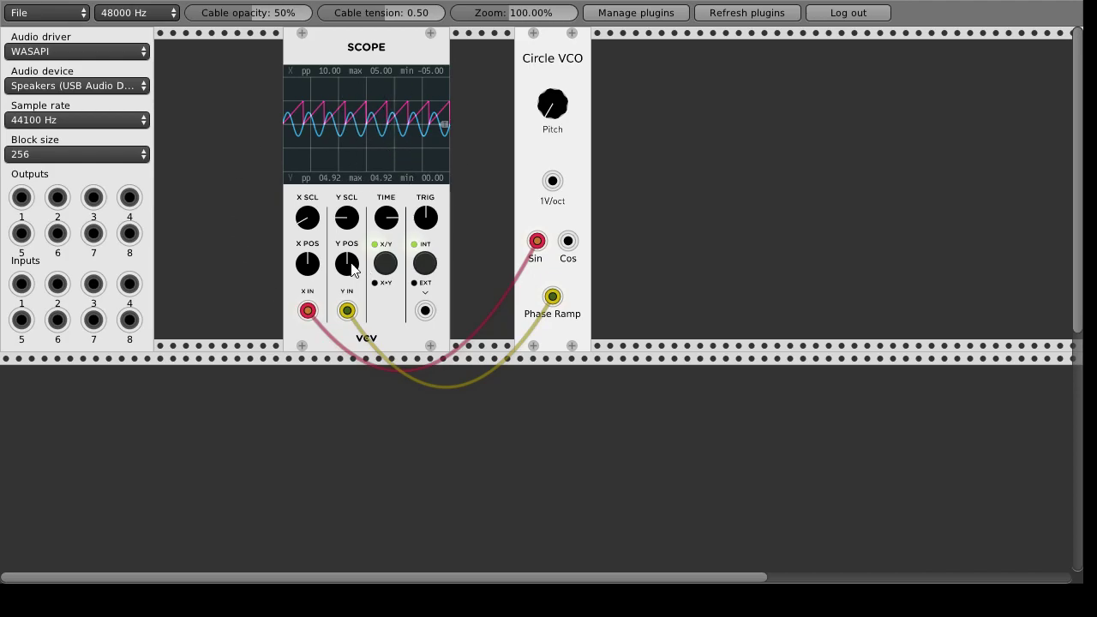
{"action": "mouse_move", "coordinate": [347, 310]}
{"action": "left_mouse_down"}
{"action": "mouse_move", "coordinate": [465, 374]}
{"action": "mouse_move", "coordinate": [537, 317]}
{"action": "left_mouse_up"}
{"action": "left_click_drag", "start_coordinate": [567, 241], "coordinate": [347, 310]}
{"action": "left_click", "coordinate": [386, 263]}
Move the Circle VCO further right and the Scope left to space them apart.
{"action": "left_click_drag", "start_coordinate": [546, 72], "coordinate": [678, 78]}
{"action": "left_click_drag", "start_coordinate": [437, 101], "coordinate": [386, 101]}
{"action": "left_click_drag", "start_coordinate": [665, 73], "coordinate": [639, 74]}
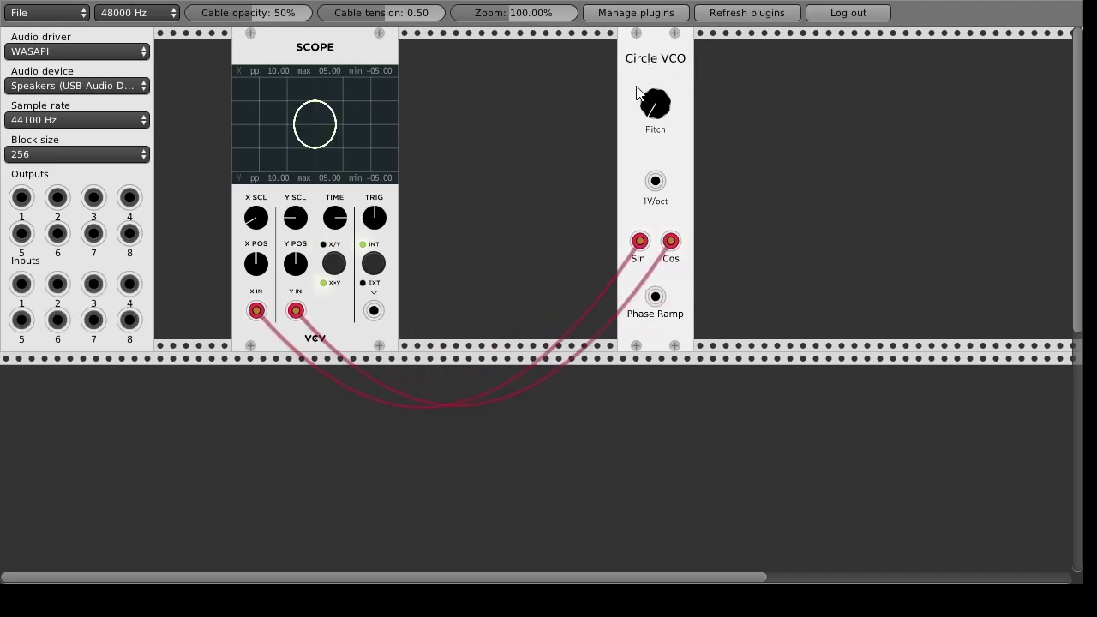
Add a Fundamental VCA and feed the Phase Ramp into both its LIN inputs.
{"action": "right_click", "coordinate": [456, 144]}
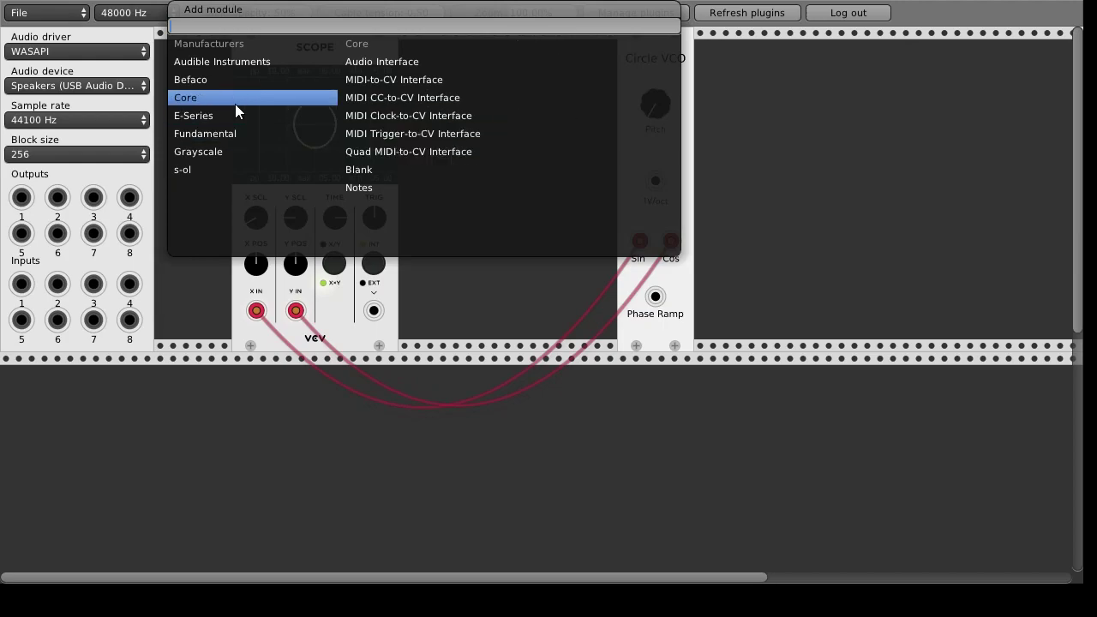
{"action": "left_click", "coordinate": [219, 134]}
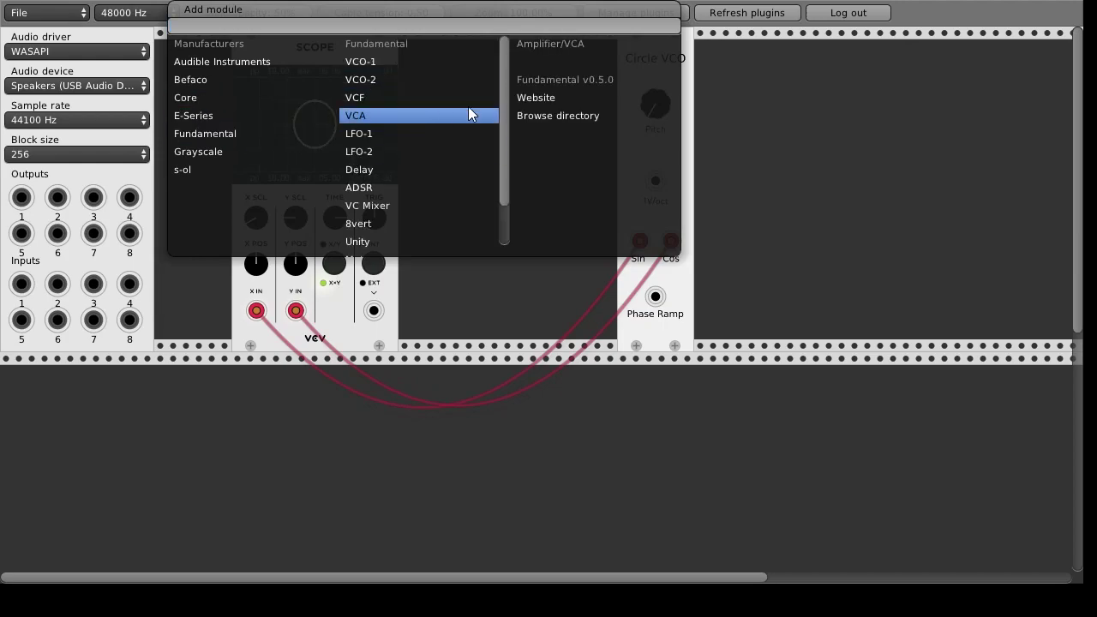
{"action": "left_click", "coordinate": [410, 113]}
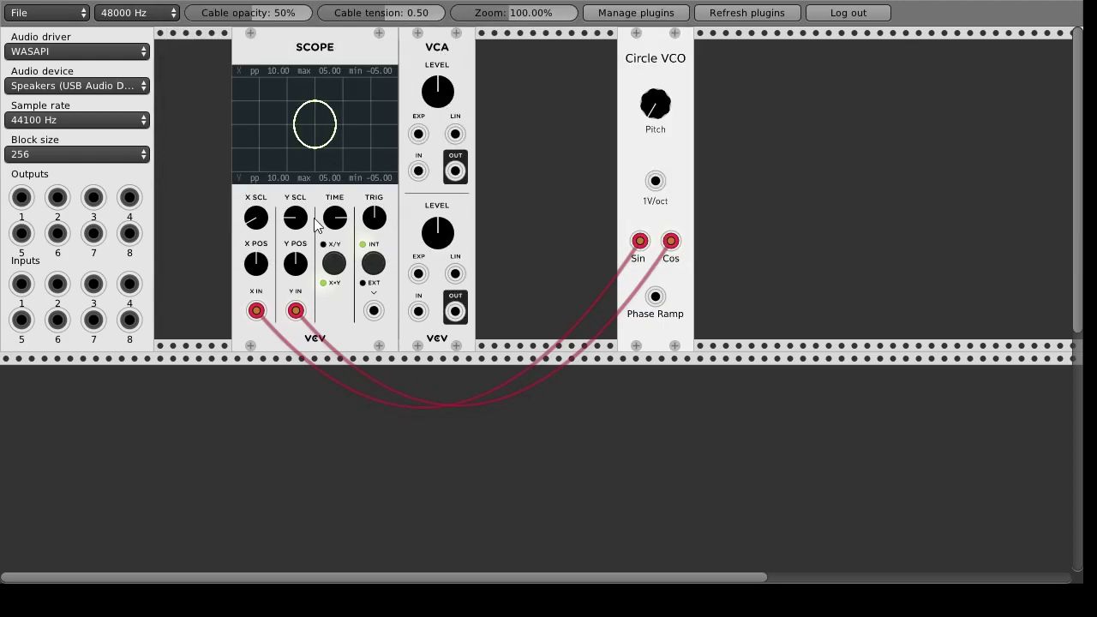
{"action": "left_click", "coordinate": [331, 269]}
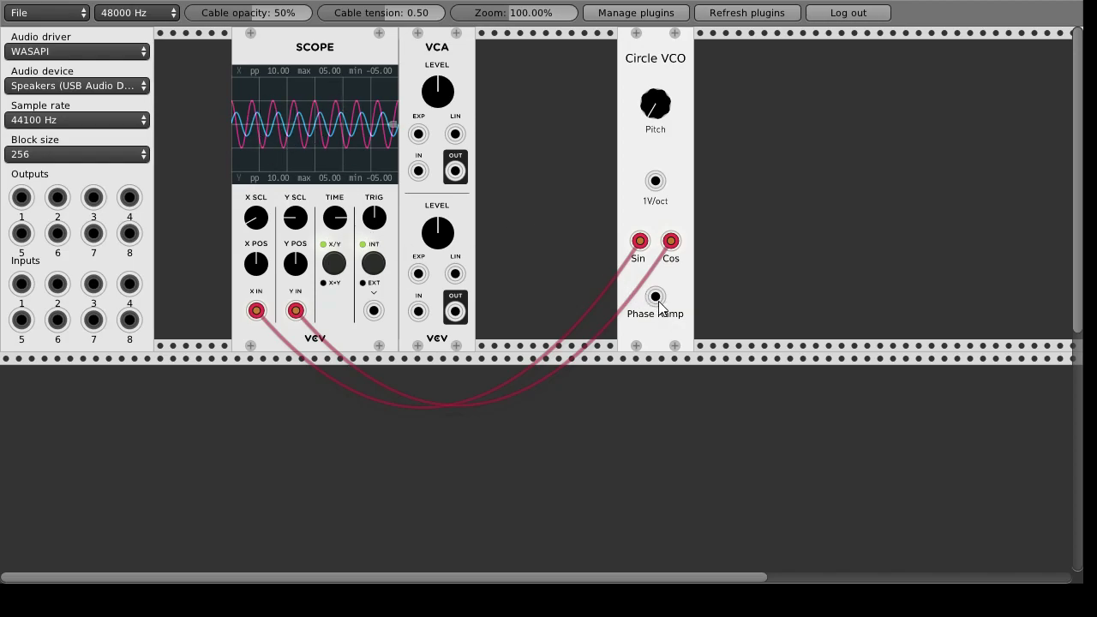
{"action": "left_click_drag", "start_coordinate": [656, 298], "coordinate": [455, 135]}
{"action": "left_click_drag", "start_coordinate": [462, 283], "coordinate": [655, 297]}
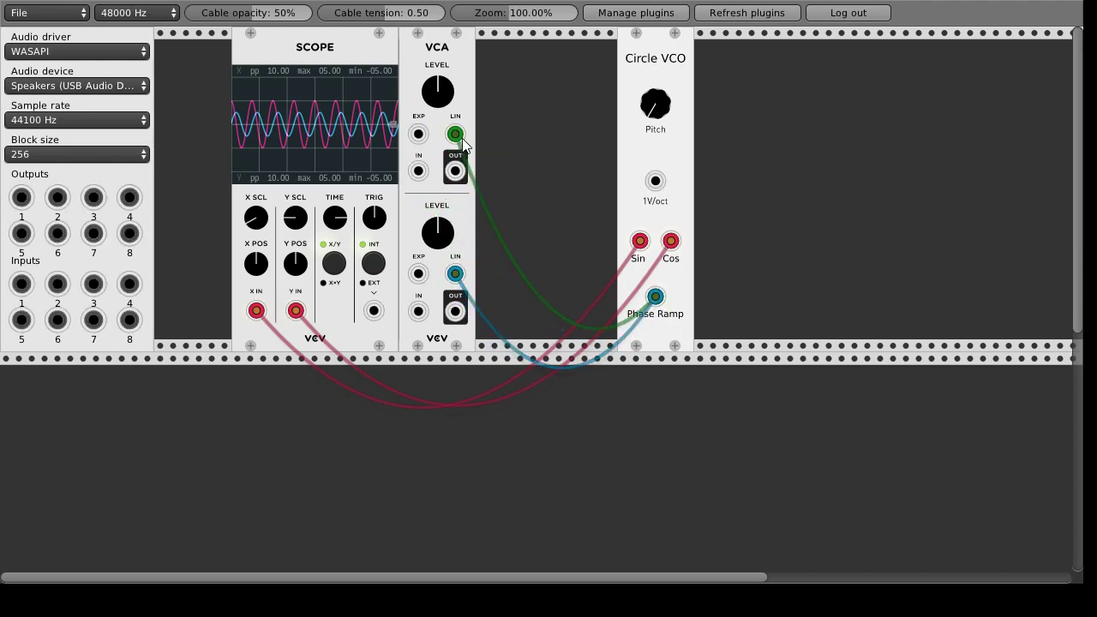
Route Cos and Sin through the upper and lower VCAs into Scope X and Y, plotted X×Y.
{"action": "mouse_move", "coordinate": [295, 311]}
{"action": "left_mouse_down"}
{"action": "mouse_move", "coordinate": [480, 208]}
{"action": "mouse_move", "coordinate": [418, 170]}
{"action": "left_mouse_up"}
{"action": "mouse_move", "coordinate": [256, 310]}
{"action": "left_mouse_down"}
{"action": "mouse_move", "coordinate": [441, 338]}
{"action": "mouse_move", "coordinate": [418, 310]}
{"action": "left_mouse_up"}
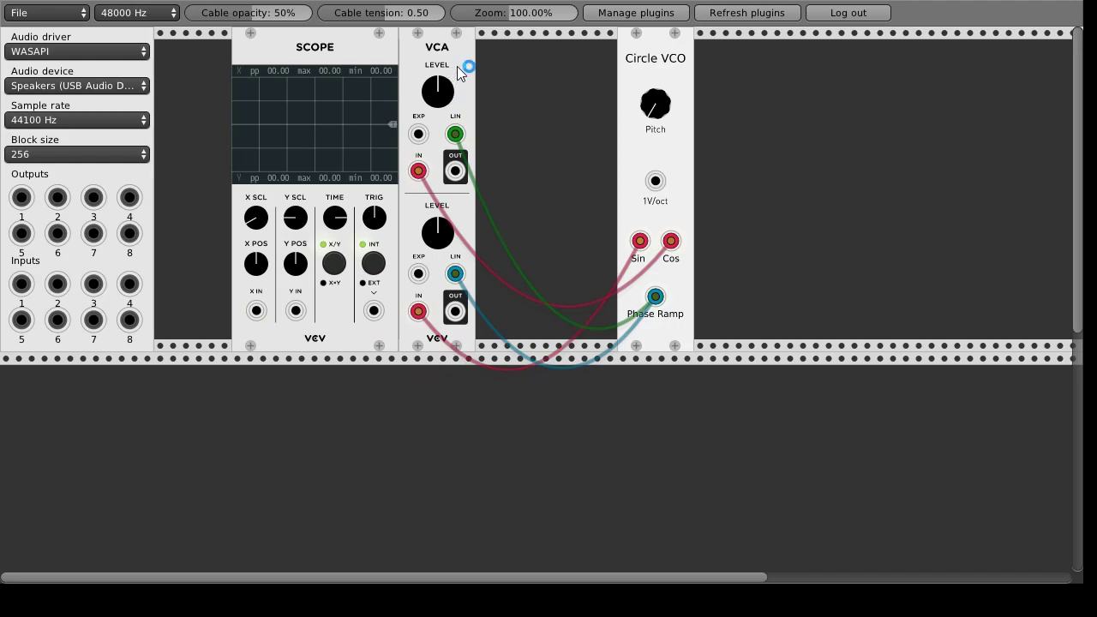
{"action": "left_click_drag", "start_coordinate": [457, 66], "coordinate": [497, 101]}
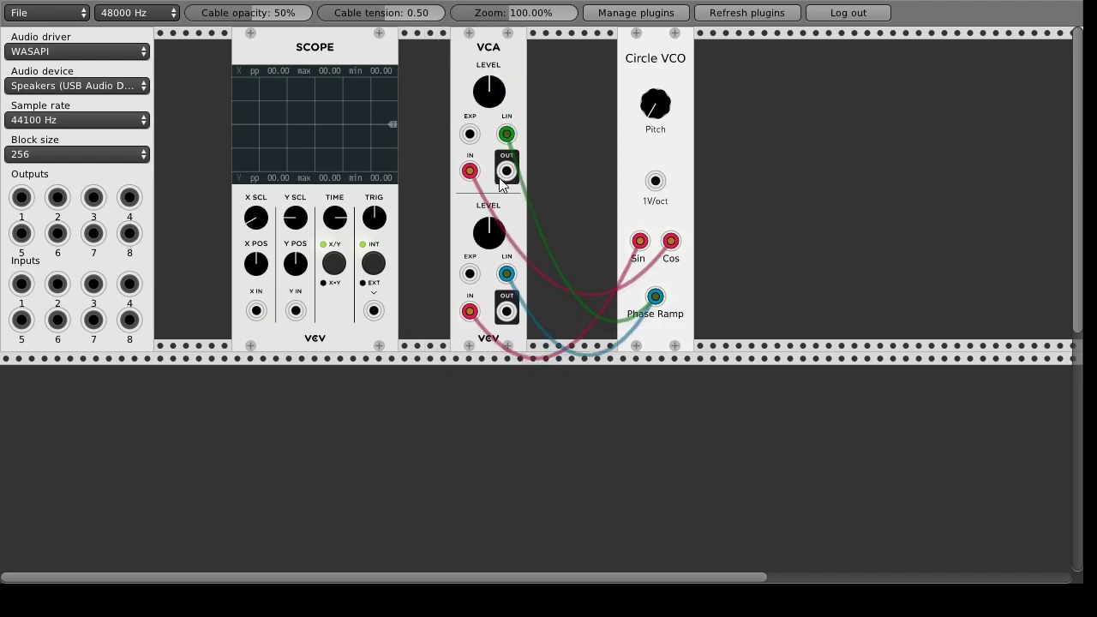
{"action": "left_click_drag", "start_coordinate": [505, 174], "coordinate": [256, 310]}
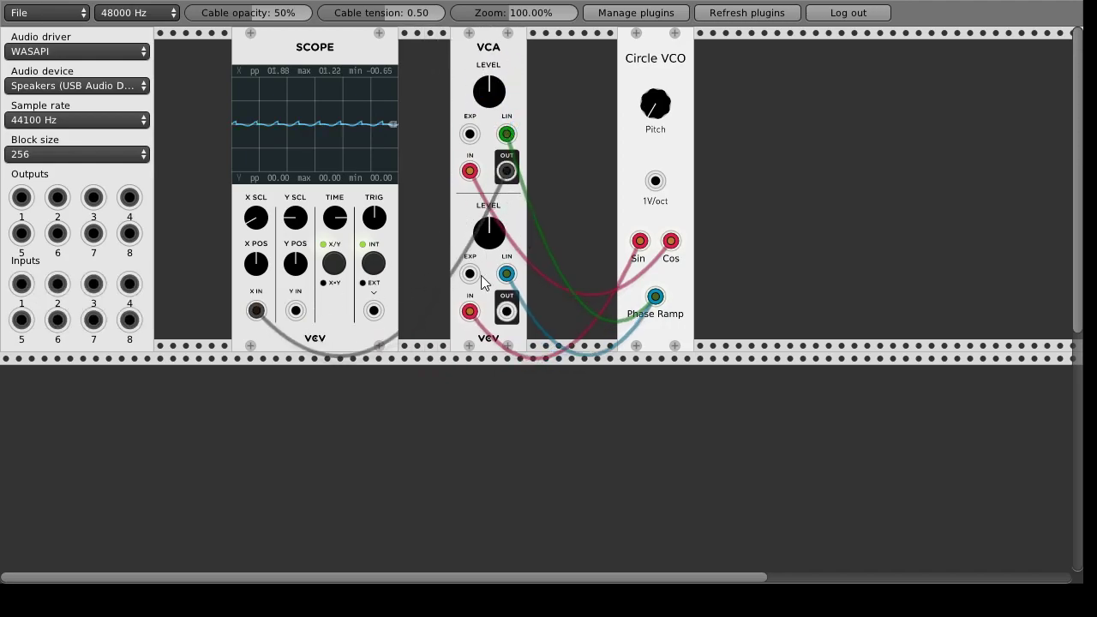
{"action": "left_click_drag", "start_coordinate": [505, 312], "coordinate": [295, 311]}
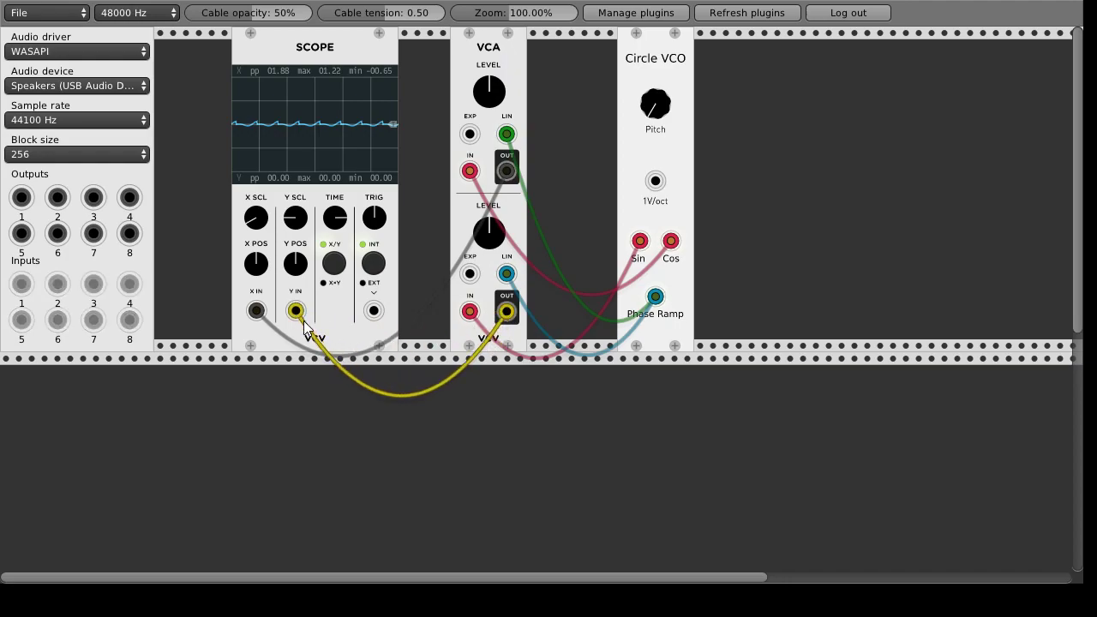
{"action": "left_click", "coordinate": [337, 267]}
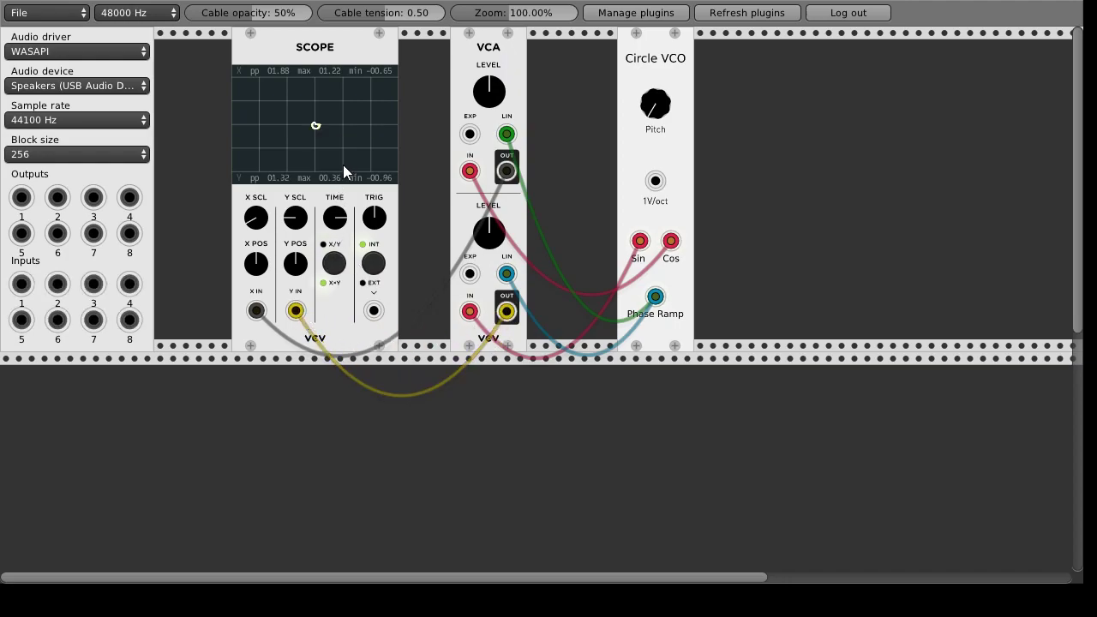
Raise both VCA levels, patch lower VCA to Scope X and upper to Y, then trim slightly.
{"action": "left_click_drag", "start_coordinate": [487, 101], "coordinate": [491, 95]}
{"action": "left_click_drag", "start_coordinate": [494, 246], "coordinate": [494, 236]}
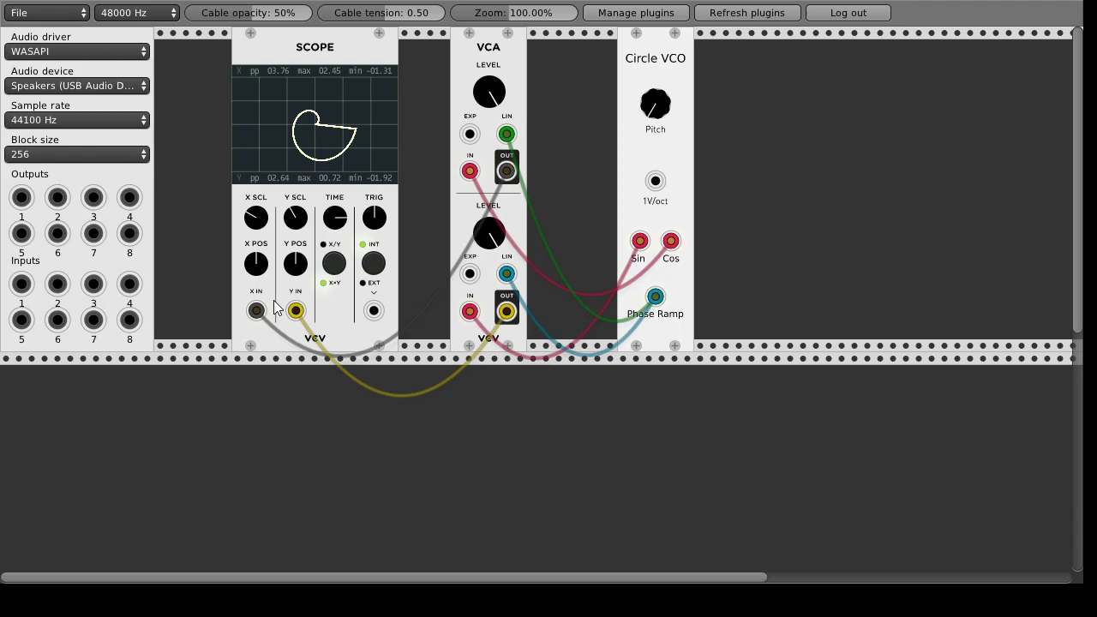
{"action": "mouse_move", "coordinate": [256, 310]}
{"action": "left_mouse_down"}
{"action": "mouse_move", "coordinate": [277, 342]}
{"action": "mouse_move", "coordinate": [276, 312]}
{"action": "mouse_move", "coordinate": [255, 310]}
{"action": "left_mouse_up"}
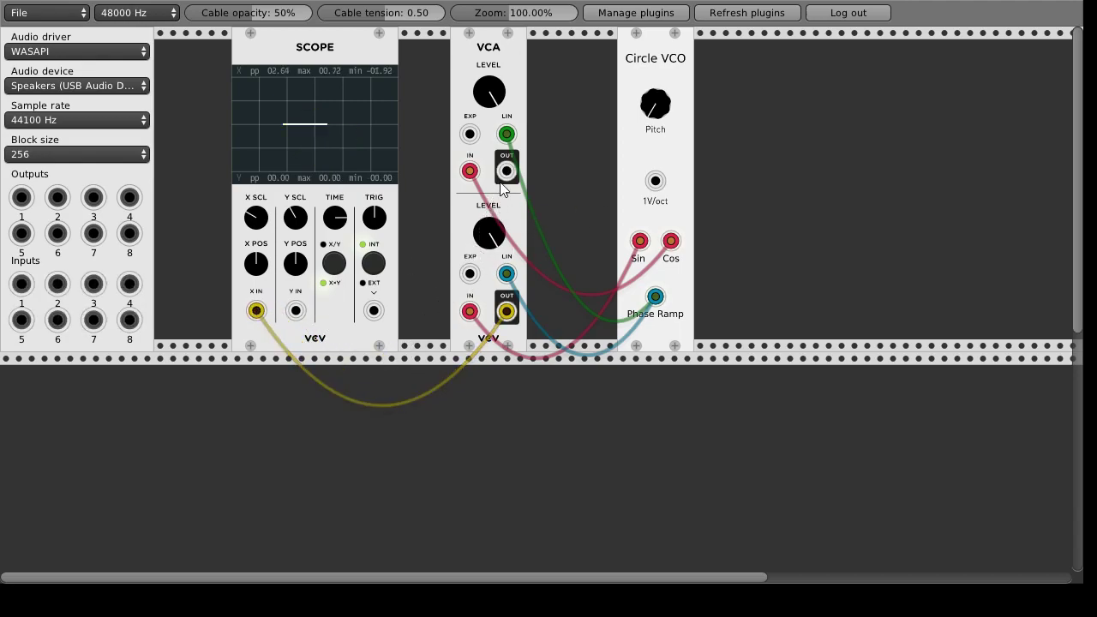
{"action": "mouse_move", "coordinate": [507, 171]}
{"action": "left_mouse_down"}
{"action": "mouse_move", "coordinate": [360, 317]}
{"action": "mouse_move", "coordinate": [296, 312]}
{"action": "left_mouse_up"}
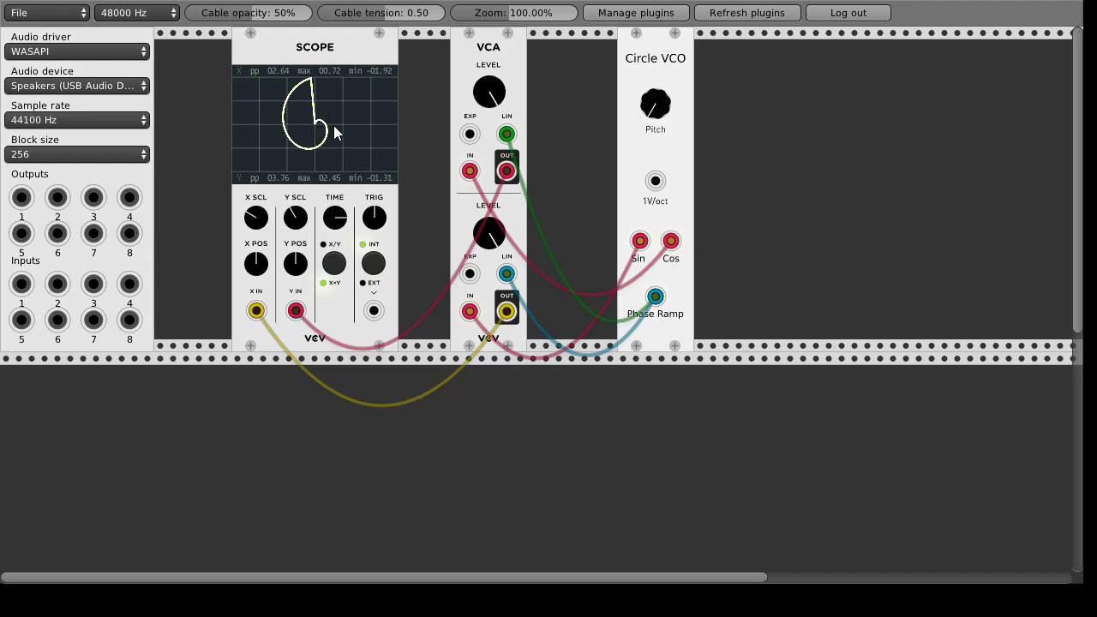
{"action": "mouse_move", "coordinate": [483, 94]}
{"action": "left_mouse_down"}
{"action": "mouse_move", "coordinate": [483, 137]}
{"action": "mouse_move", "coordinate": [468, 98]}
{"action": "left_mouse_up"}
Send the lower VCA to audio output 1 and the upper to output 2, then rebalance levels.
{"action": "left_click_drag", "start_coordinate": [22, 197], "coordinate": [507, 311]}
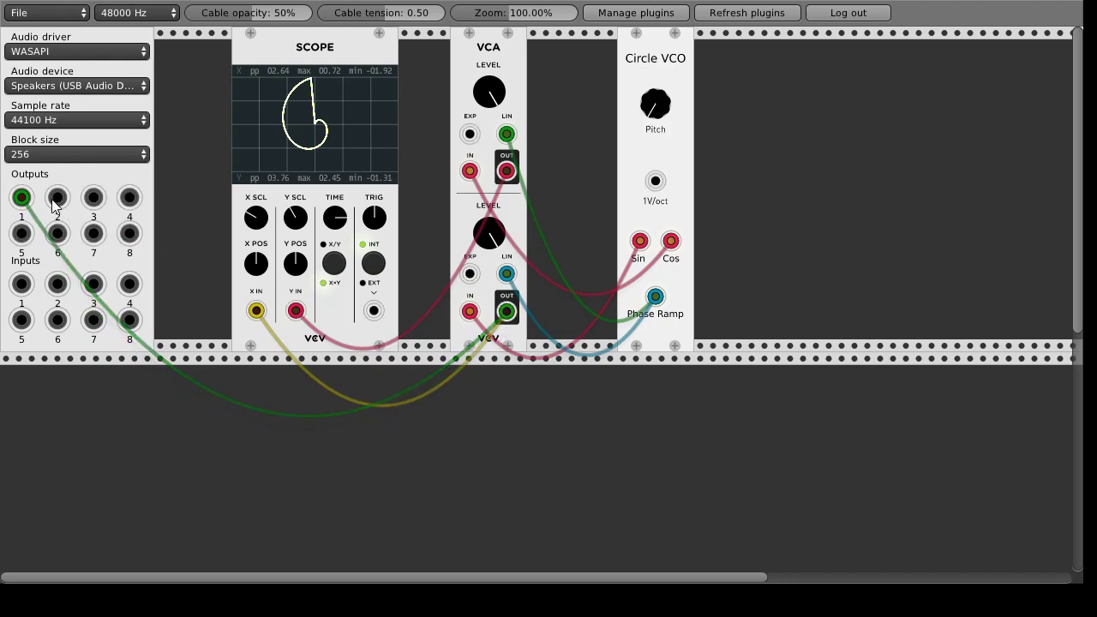
{"action": "left_click_drag", "start_coordinate": [57, 197], "coordinate": [507, 171]}
{"action": "left_click_drag", "start_coordinate": [489, 92], "coordinate": [490, 111]}
{"action": "left_click_drag", "start_coordinate": [488, 231], "coordinate": [488, 237]}
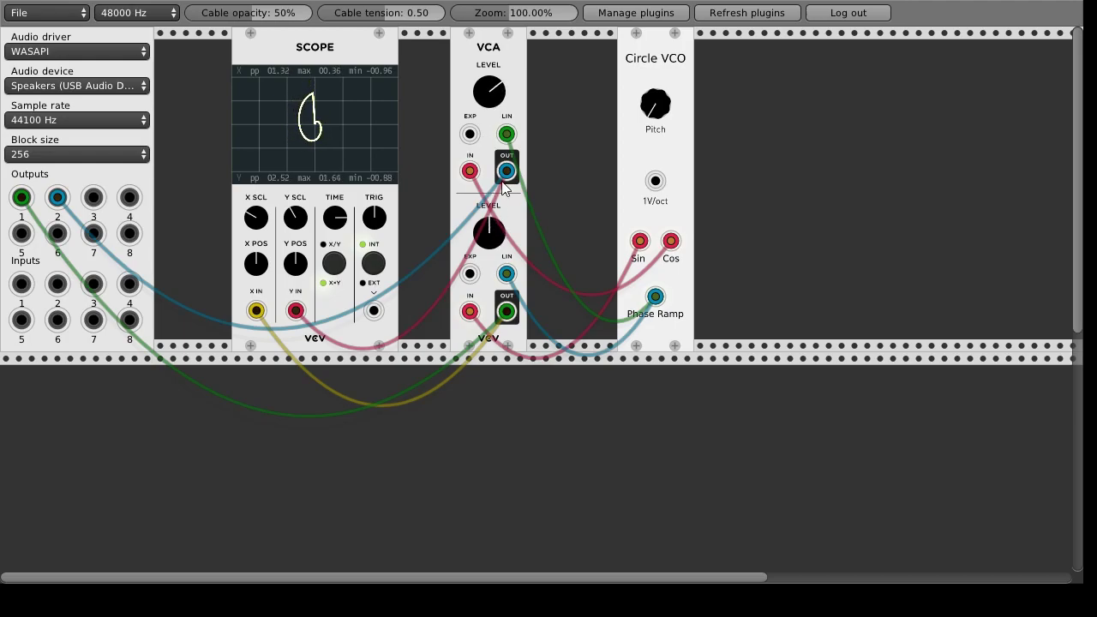
{"action": "left_click_drag", "start_coordinate": [488, 92], "coordinate": [488, 99]}
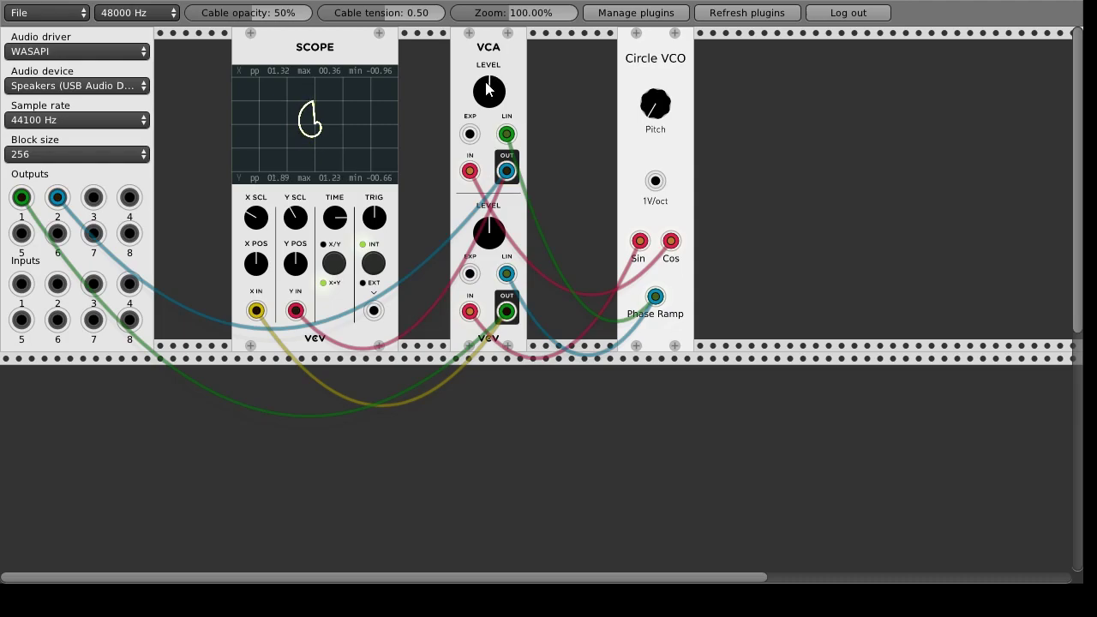
Enlarge the Scope trace, retune the Circle VCO pitch, and place the VCO beside the VCA.
{"action": "left_click_drag", "start_coordinate": [327, 213], "coordinate": [327, 207]}
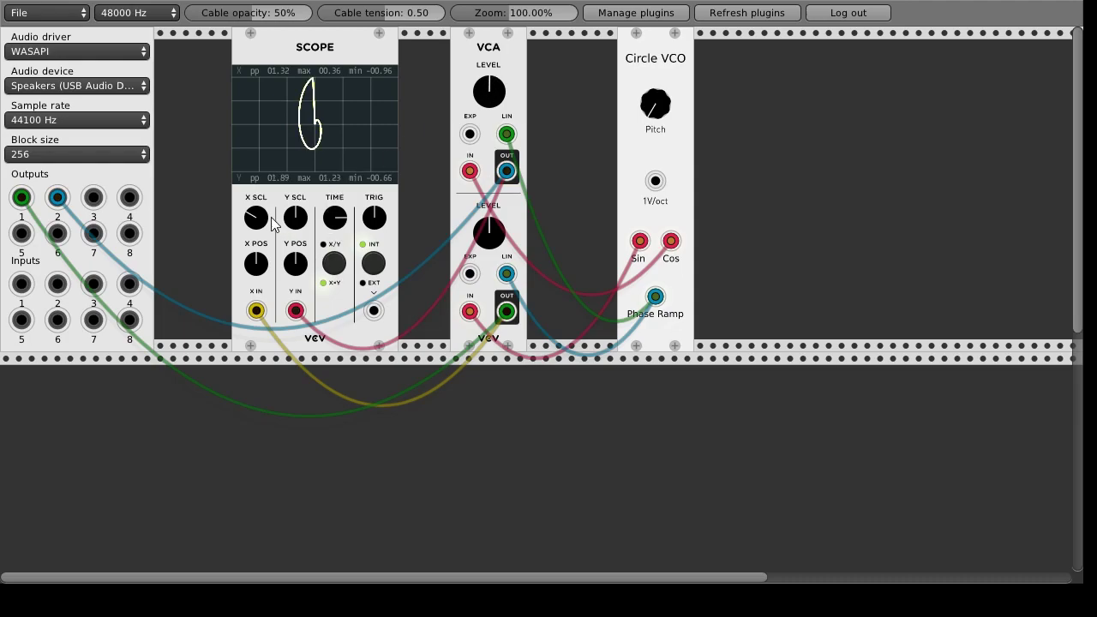
{"action": "left_click_drag", "start_coordinate": [251, 222], "coordinate": [251, 214]}
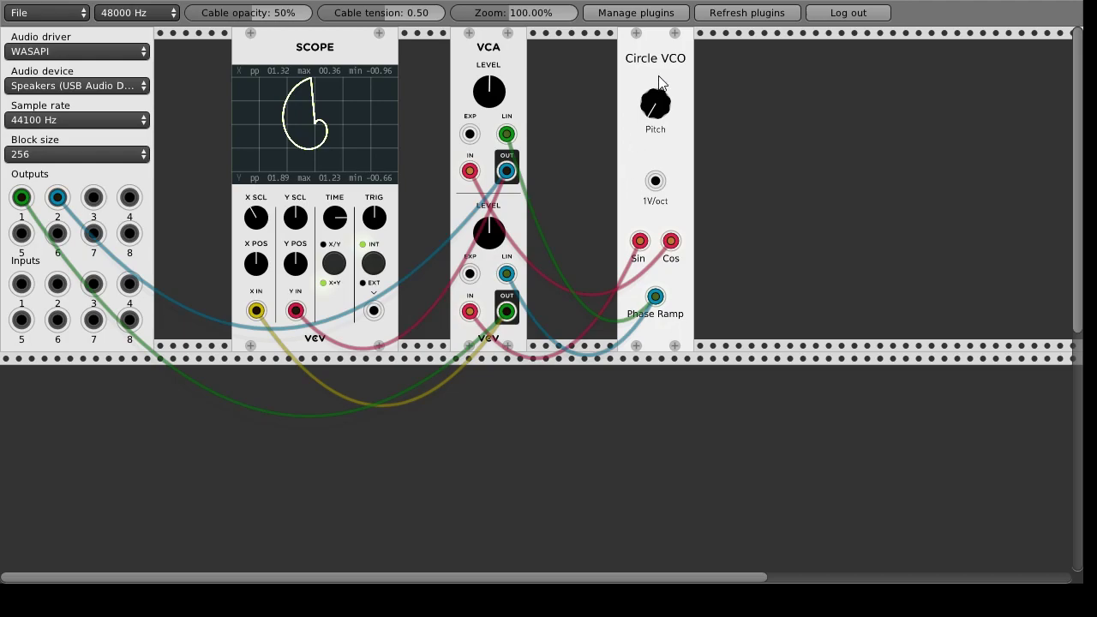
{"action": "mouse_move", "coordinate": [660, 81]}
{"action": "left_mouse_down"}
{"action": "mouse_move", "coordinate": [672, 87]}
{"action": "mouse_move", "coordinate": [673, 77]}
{"action": "mouse_move", "coordinate": [679, 129]}
{"action": "mouse_move", "coordinate": [668, 94]}
{"action": "left_mouse_up"}
{"action": "left_click", "coordinate": [334, 264]}
{"action": "left_click", "coordinate": [324, 272]}
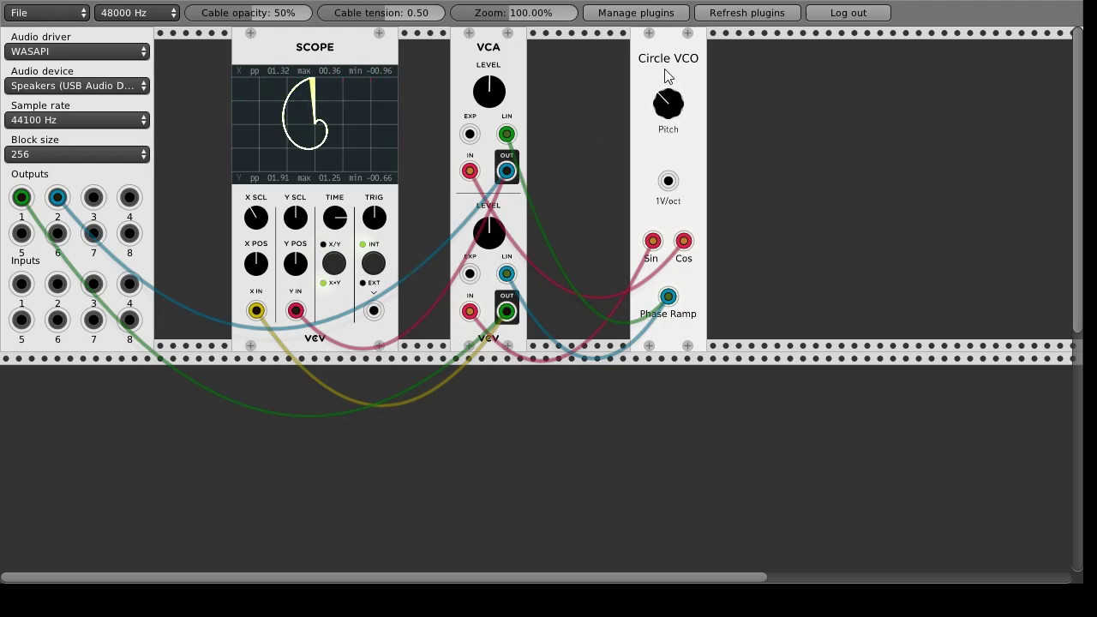
{"action": "left_click_drag", "start_coordinate": [665, 70], "coordinate": [538, 96]}
Add a Fundamental SEQ-3 to the right of the rack and randomize its steps.
{"action": "right_click", "coordinate": [708, 134]}
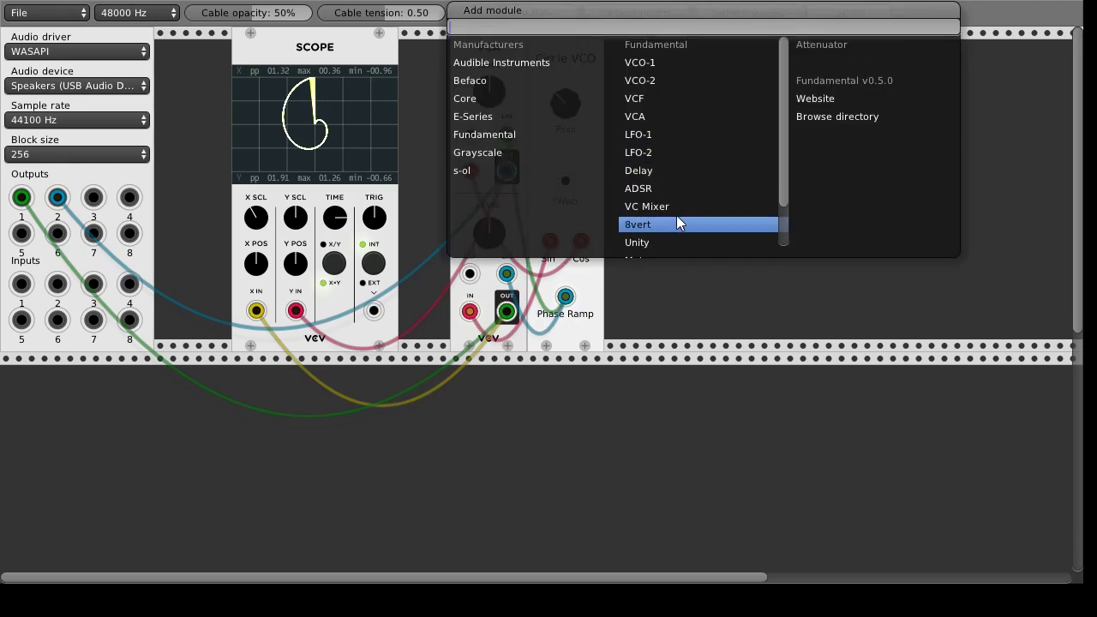
{"action": "scroll", "coordinate": [673, 206], "scroll_direction": "down", "scroll_amount": 1}
{"action": "left_click", "coordinate": [647, 248]}
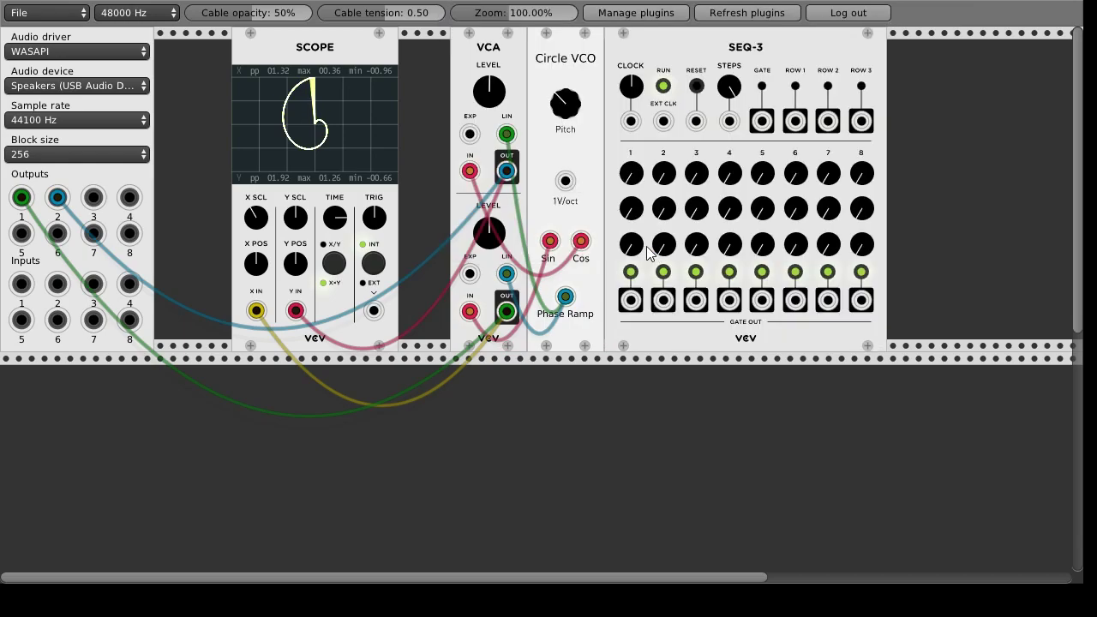
{"action": "left_click_drag", "start_coordinate": [714, 53], "coordinate": [807, 48]}
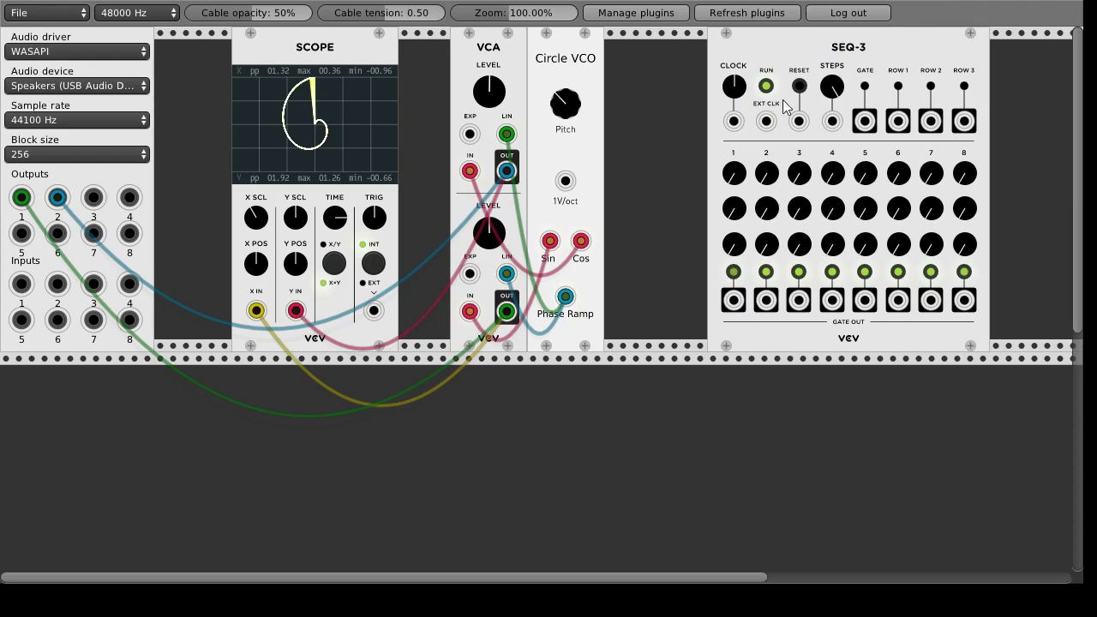
{"action": "right_click", "coordinate": [830, 54]}
{"action": "left_click", "coordinate": [918, 100]}
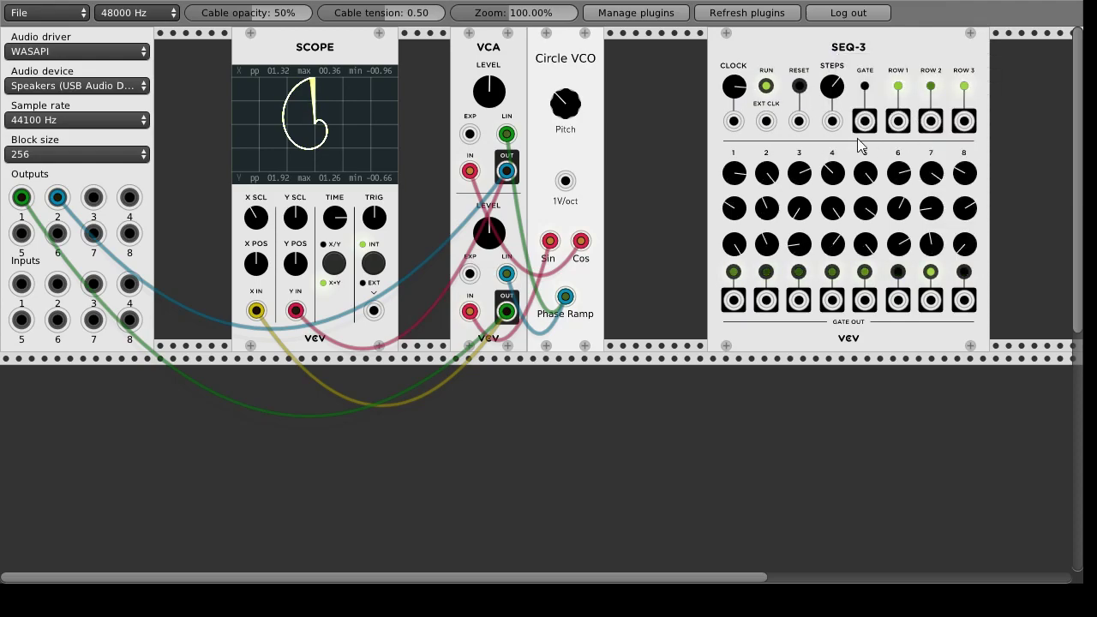
Patch SEQ-3 ROW 1 into the Circle VCO's 1V/oct input and re-randomize the steps twice.
{"action": "mouse_move", "coordinate": [897, 121]}
{"action": "left_mouse_down"}
{"action": "mouse_move", "coordinate": [742, 170]}
{"action": "mouse_move", "coordinate": [566, 181]}
{"action": "left_mouse_up"}
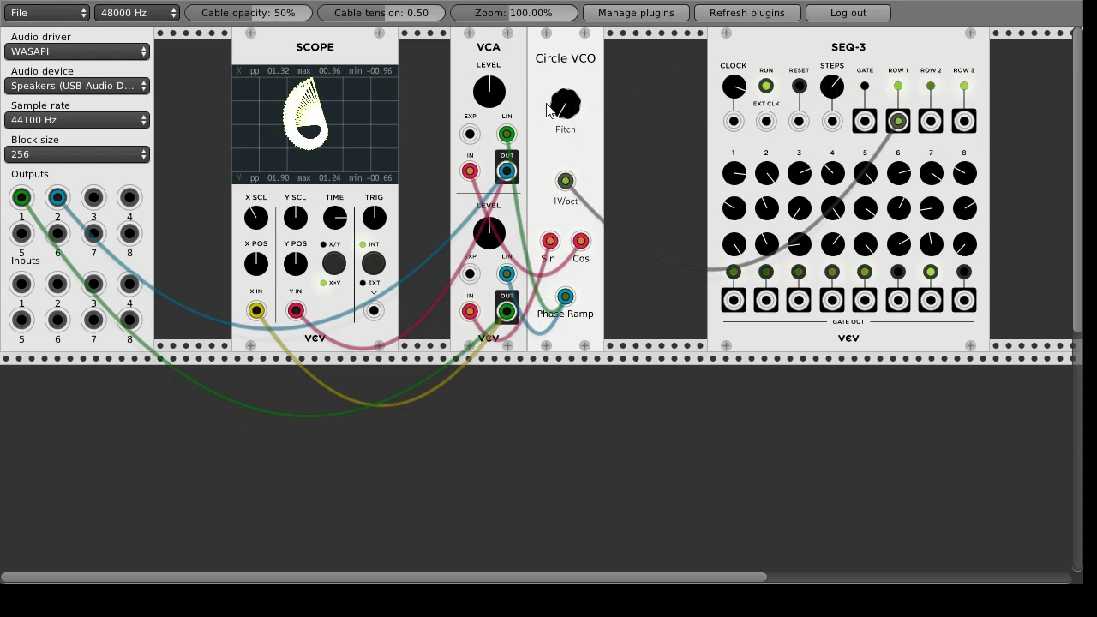
{"action": "left_click_drag", "start_coordinate": [548, 110], "coordinate": [574, 110]}
{"action": "right_click", "coordinate": [775, 62]}
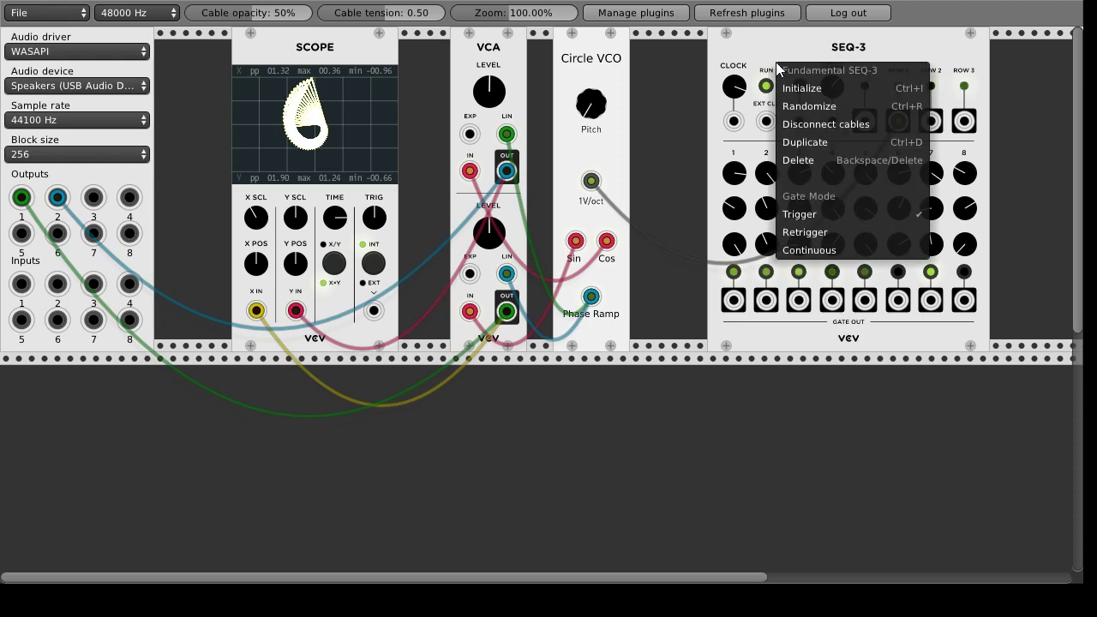
{"action": "left_click", "coordinate": [800, 106]}
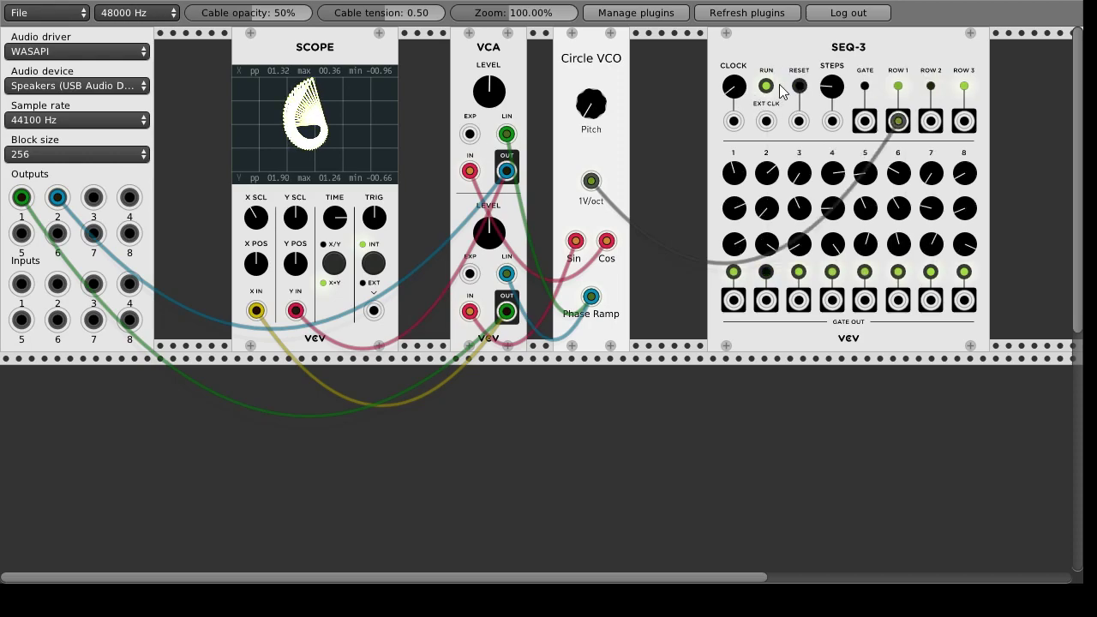
{"action": "right_click", "coordinate": [793, 62]}
{"action": "left_click", "coordinate": [810, 106]}
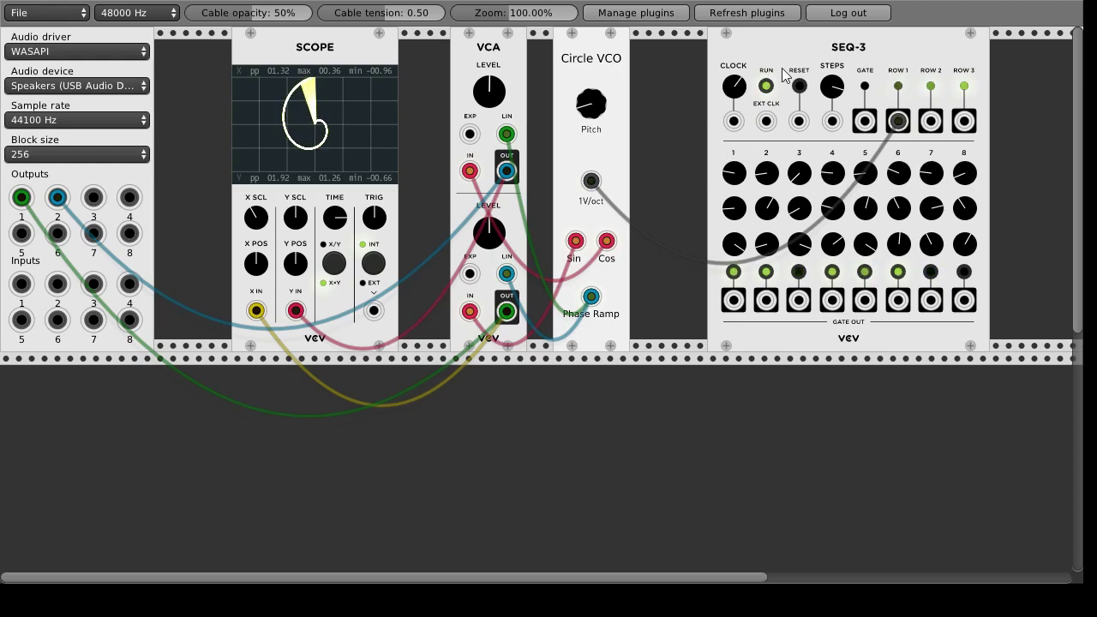
Delete the SEQ-3, shift the Circle VCO right, and move the VCA against the Scope.
{"action": "key", "text": "Delete"}
{"action": "left_click_drag", "start_coordinate": [599, 69], "coordinate": [720, 68]}
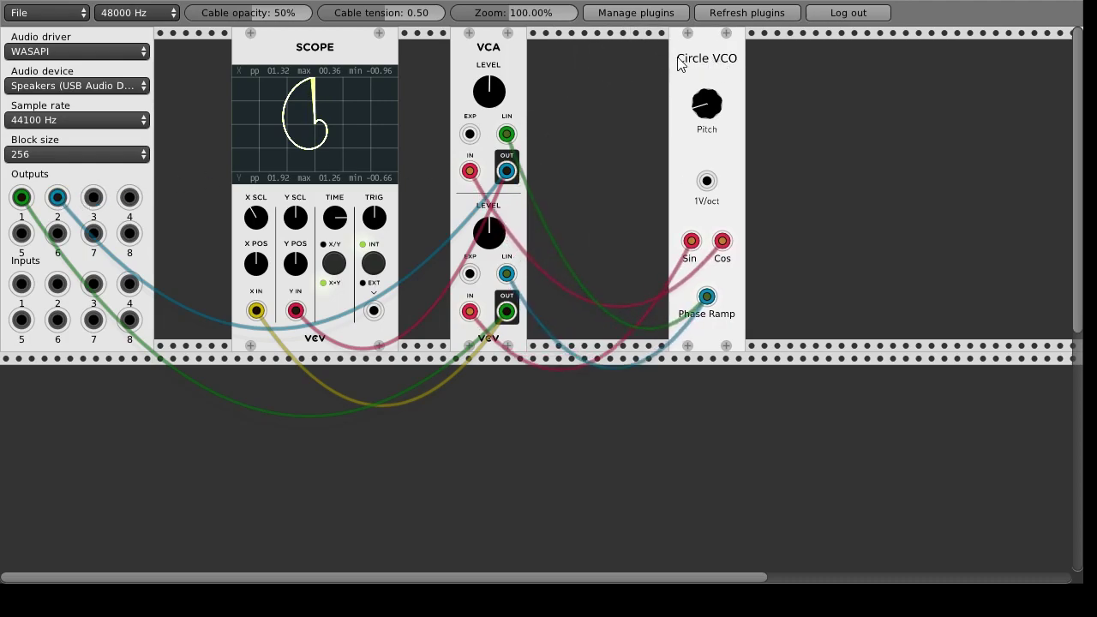
{"action": "left_click_drag", "start_coordinate": [678, 64], "coordinate": [692, 67]}
{"action": "left_click_drag", "start_coordinate": [491, 72], "coordinate": [439, 72]}
Add an s-ol Wrapping Comparator and position it to the right.
{"action": "right_click", "coordinate": [523, 84]}
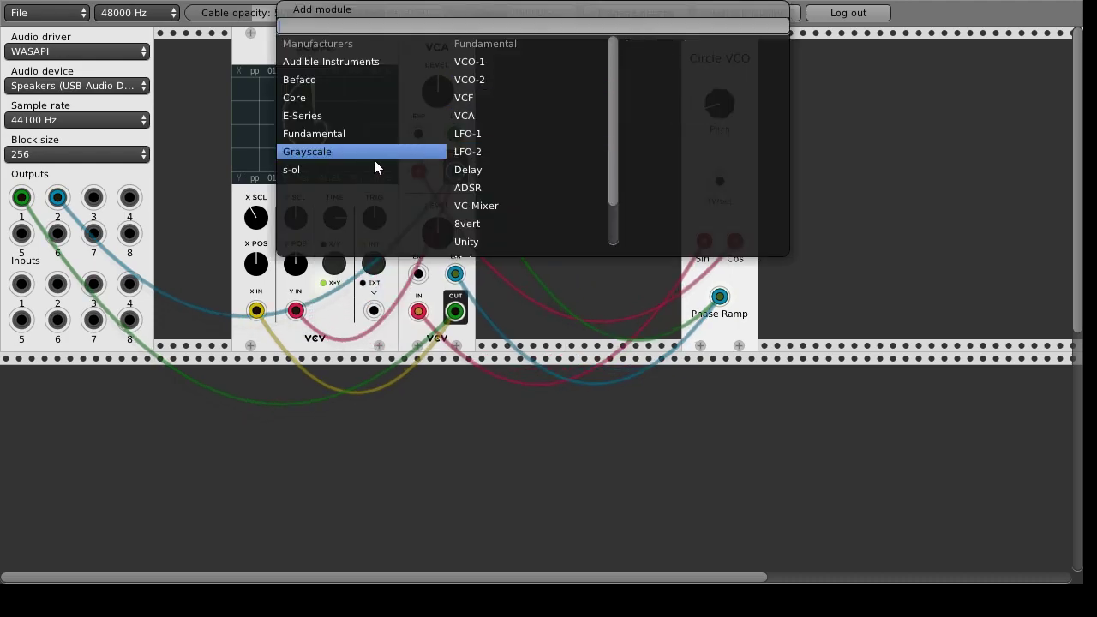
{"action": "left_click", "coordinate": [338, 169]}
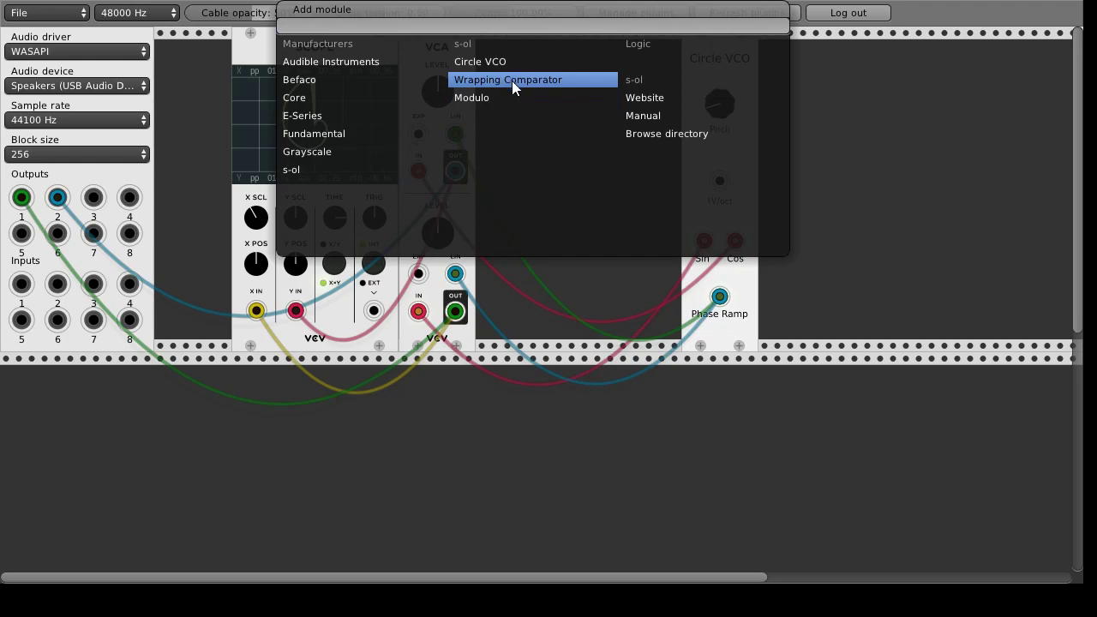
{"action": "left_click", "coordinate": [512, 80]}
{"action": "left_click_drag", "start_coordinate": [695, 72], "coordinate": [708, 72]}
{"action": "left_click_drag", "start_coordinate": [526, 87], "coordinate": [600, 76]}
{"action": "left_click_drag", "start_coordinate": [529, 65], "coordinate": [609, 65]}
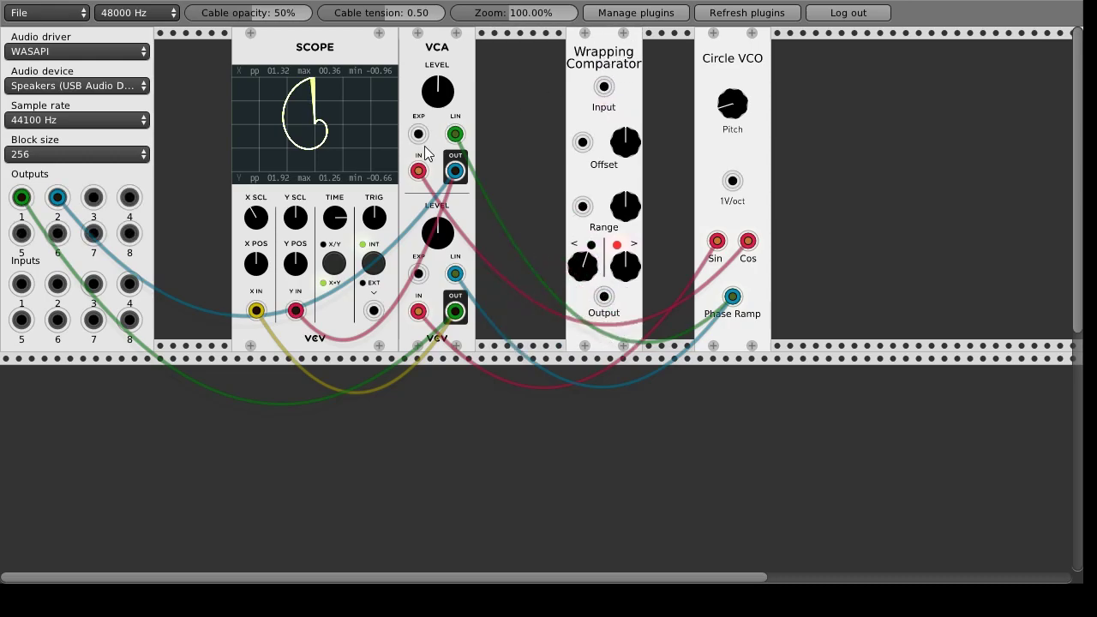
Unplug both audio-output cables and the upper VCA's LIN Phase Ramp cable.
{"action": "left_click_drag", "start_coordinate": [57, 199], "coordinate": [169, 175]}
{"action": "left_click_drag", "start_coordinate": [22, 198], "coordinate": [194, 163]}
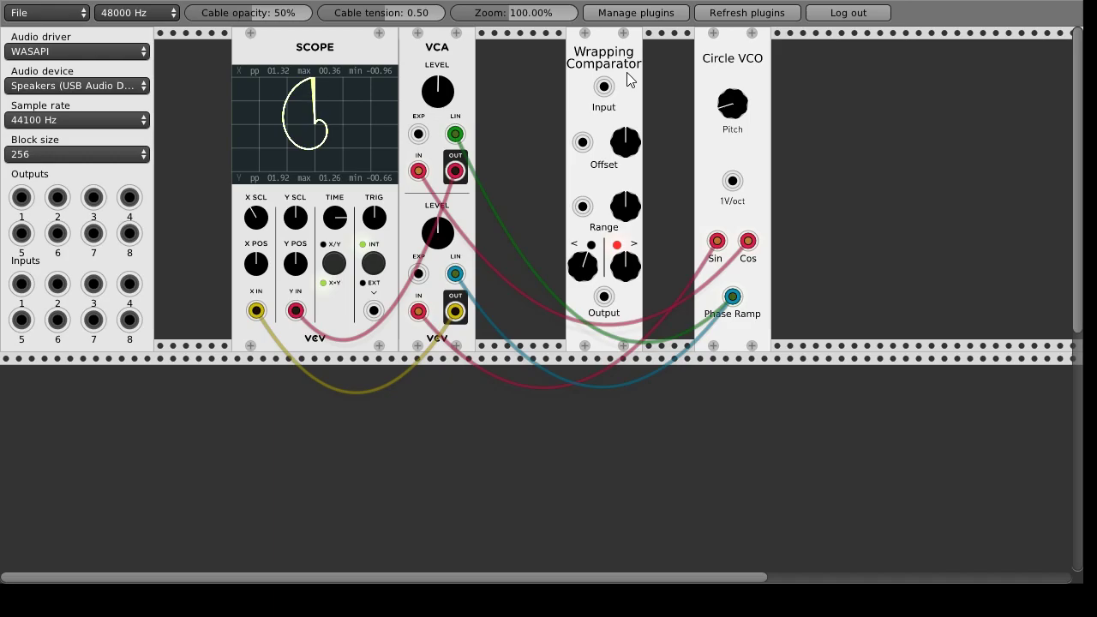
{"action": "left_click_drag", "start_coordinate": [613, 66], "coordinate": [574, 67]}
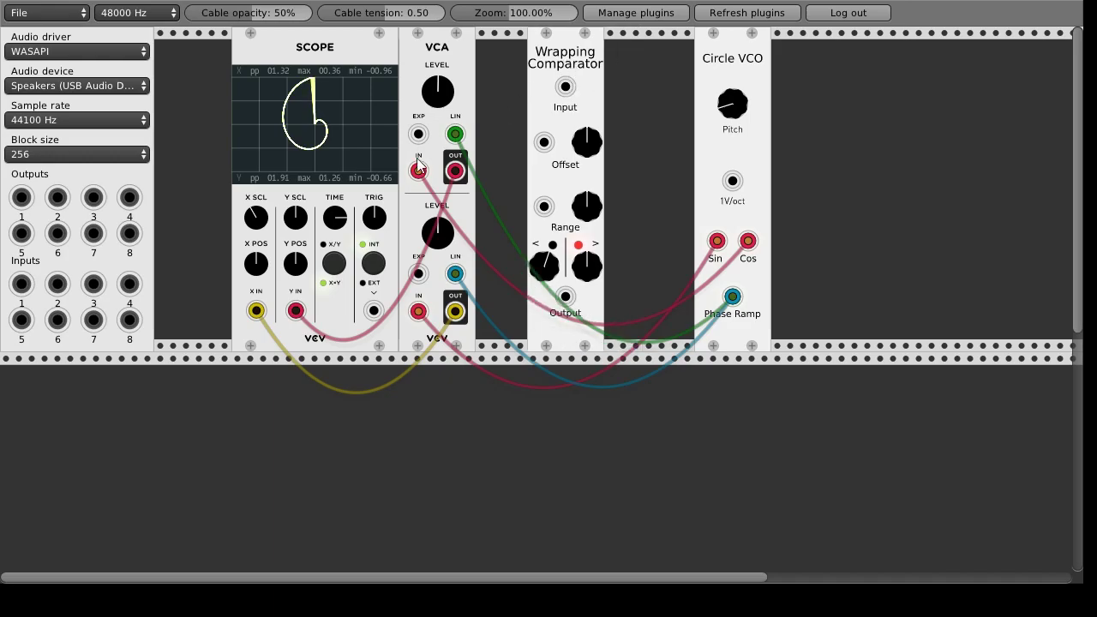
{"action": "left_click_drag", "start_coordinate": [455, 134], "coordinate": [507, 283]}
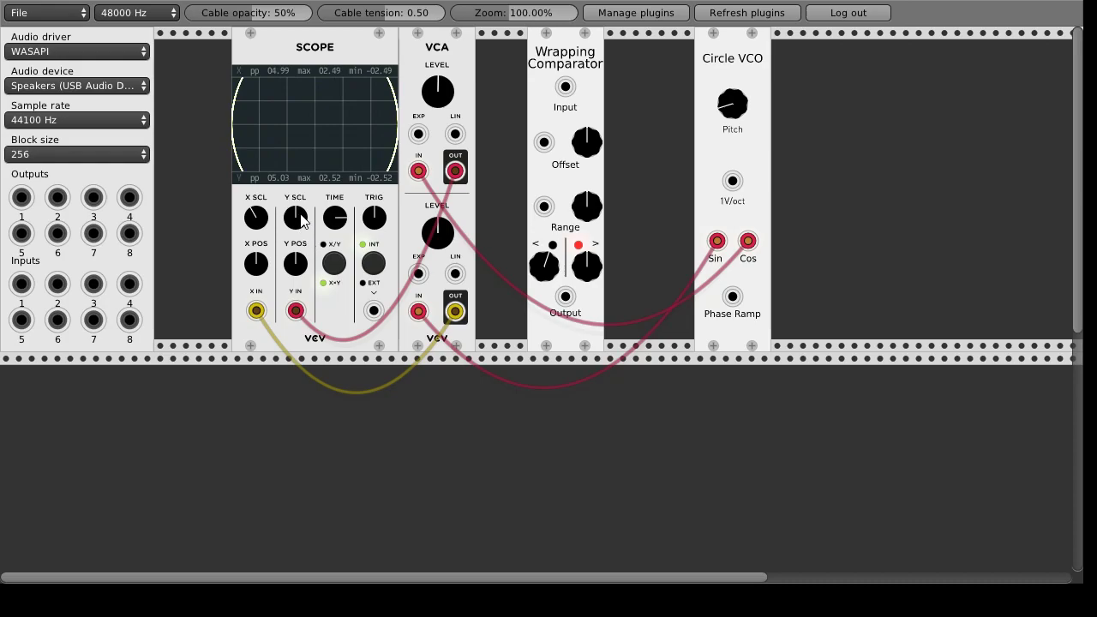
Shrink the scope trace vertically and patch the Circle VCO into the Wrapping Comparator.
{"action": "left_click_drag", "start_coordinate": [302, 221], "coordinate": [262, 227]}
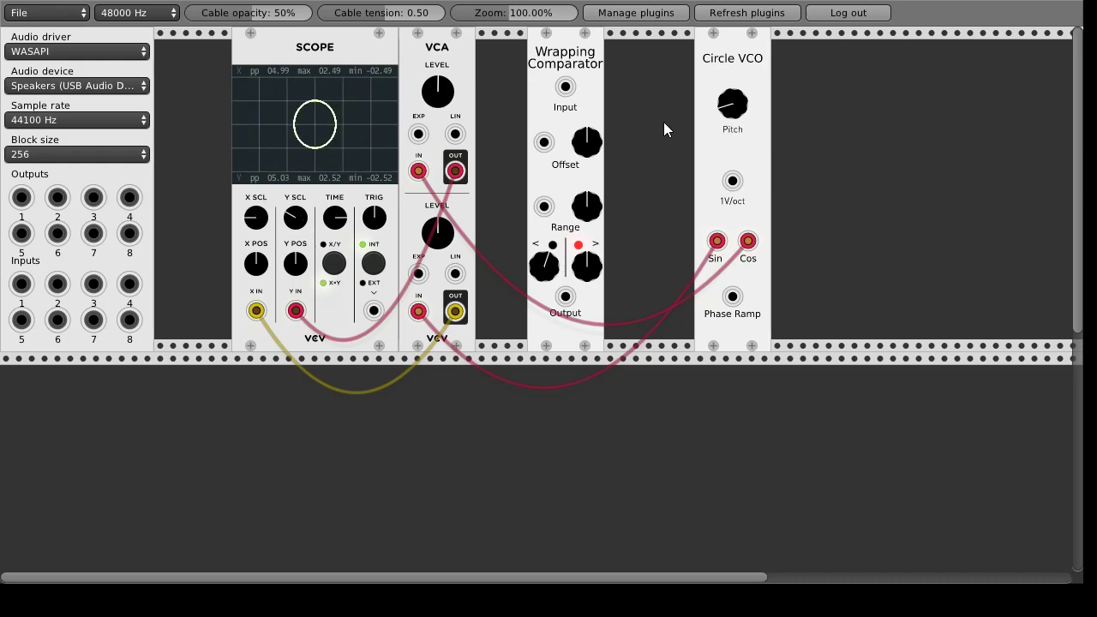
{"action": "left_click_drag", "start_coordinate": [600, 79], "coordinate": [559, 77]}
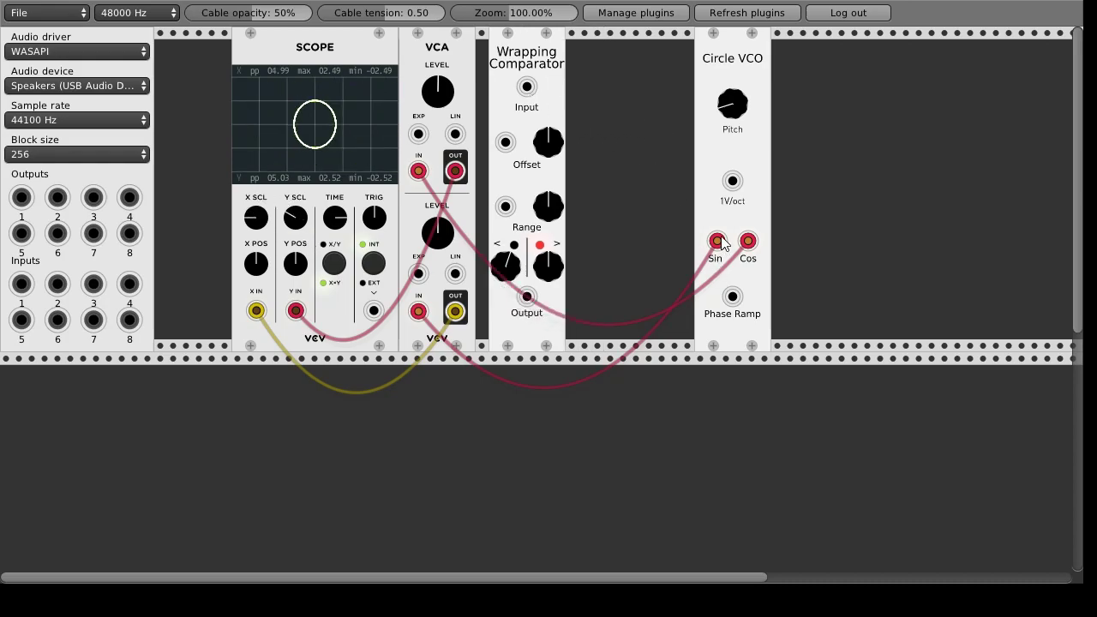
{"action": "left_click_drag", "start_coordinate": [732, 296], "coordinate": [528, 89]}
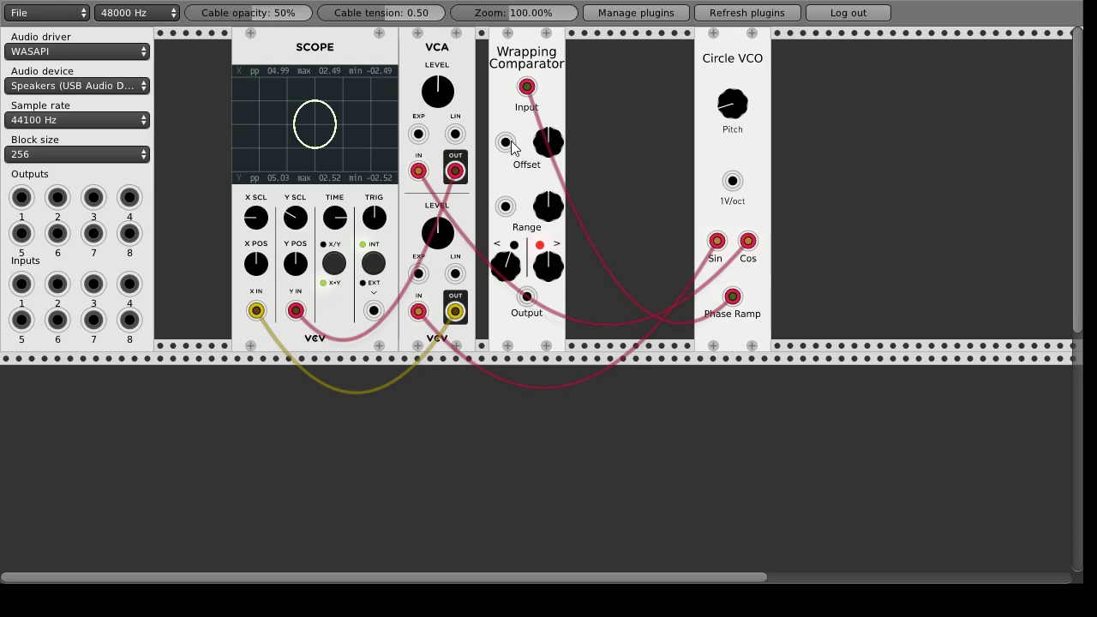
Cable the comparator Output to both the upper and lower VCA LIN inputs.
{"action": "left_click_drag", "start_coordinate": [548, 88], "coordinate": [576, 87]}
{"action": "left_click_drag", "start_coordinate": [553, 295], "coordinate": [455, 133]}
{"action": "mouse_move", "coordinate": [455, 274]}
{"action": "left_mouse_down"}
{"action": "mouse_move", "coordinate": [470, 292]}
{"action": "mouse_move", "coordinate": [551, 297]}
{"action": "mouse_move", "coordinate": [574, 240]}
{"action": "left_mouse_up"}
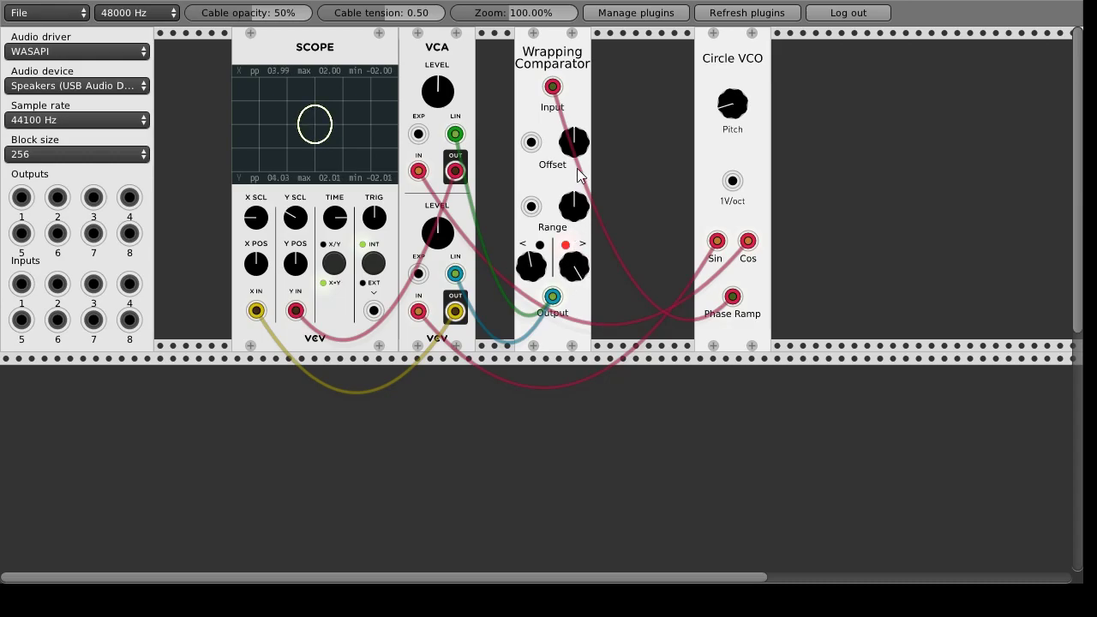
Tune the comparator's wrapping range, lower threshold and offset.
{"action": "left_click_drag", "start_coordinate": [574, 213], "coordinate": [575, 193]}
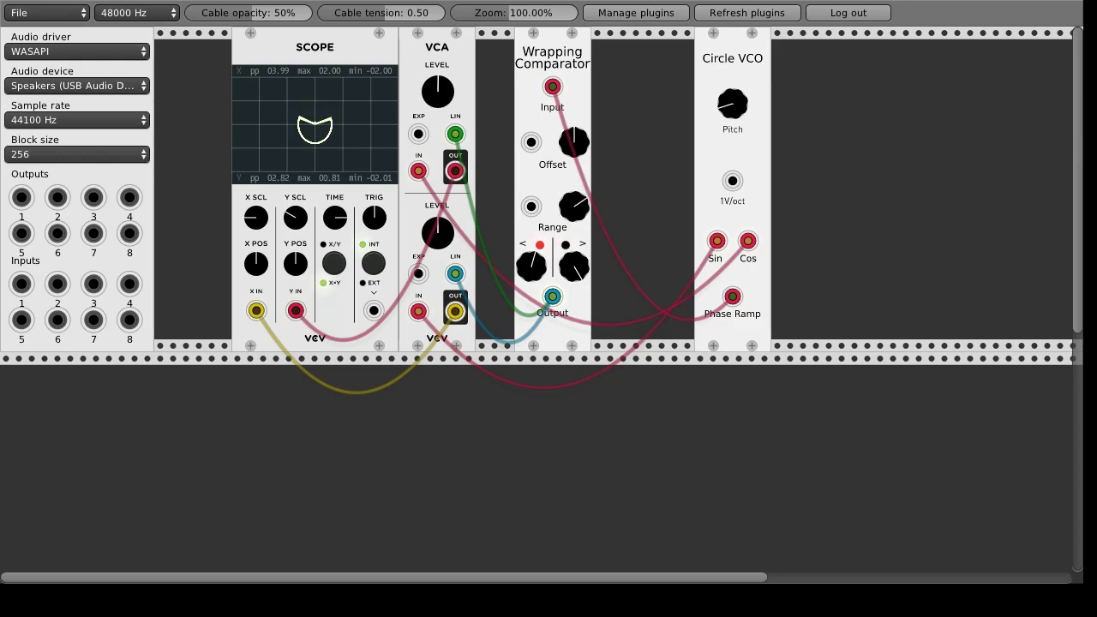
{"action": "left_click_drag", "start_coordinate": [531, 267], "coordinate": [532, 246]}
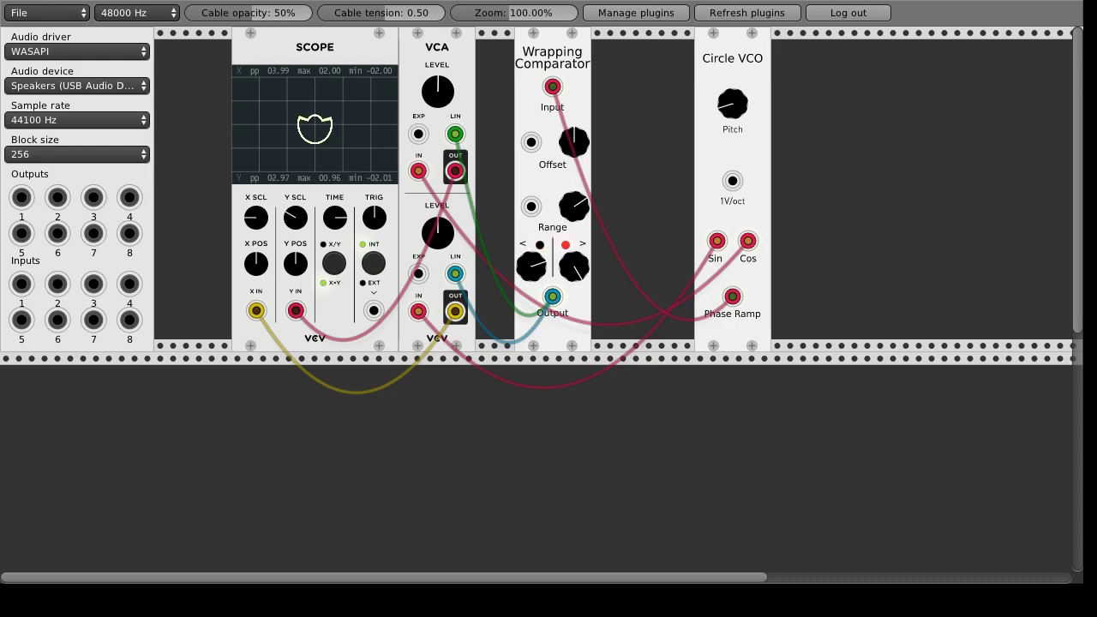
{"action": "left_click_drag", "start_coordinate": [573, 141], "coordinate": [573, 119]}
{"action": "left_click_drag", "start_coordinate": [573, 205], "coordinate": [576, 210]}
{"action": "left_click_drag", "start_coordinate": [573, 141], "coordinate": [579, 174]}
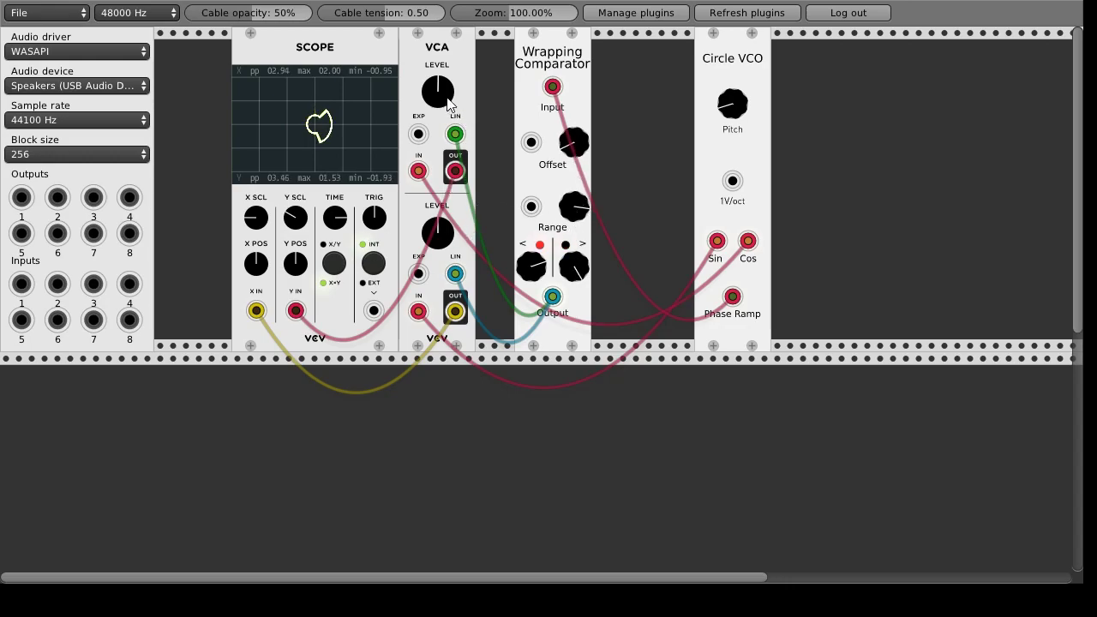
Raise the upper VCA level and Circle VCO pitch, retune the threshold, and place the comparator beside Circle VCO.
{"action": "left_click_drag", "start_coordinate": [446, 101], "coordinate": [447, 94]}
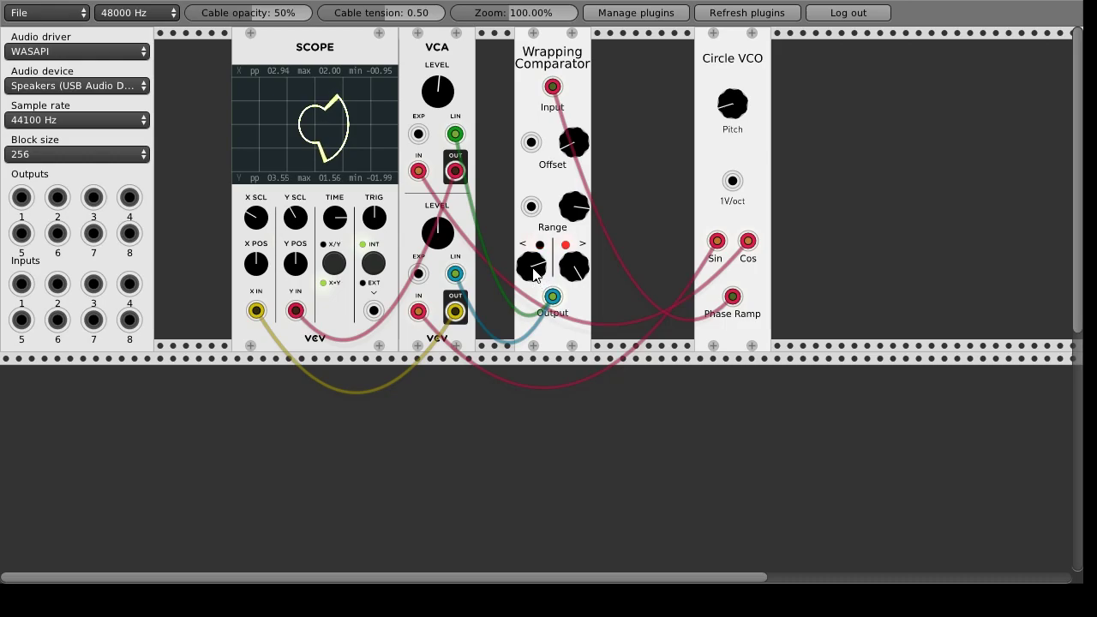
{"action": "left_click_drag", "start_coordinate": [535, 271], "coordinate": [542, 251]}
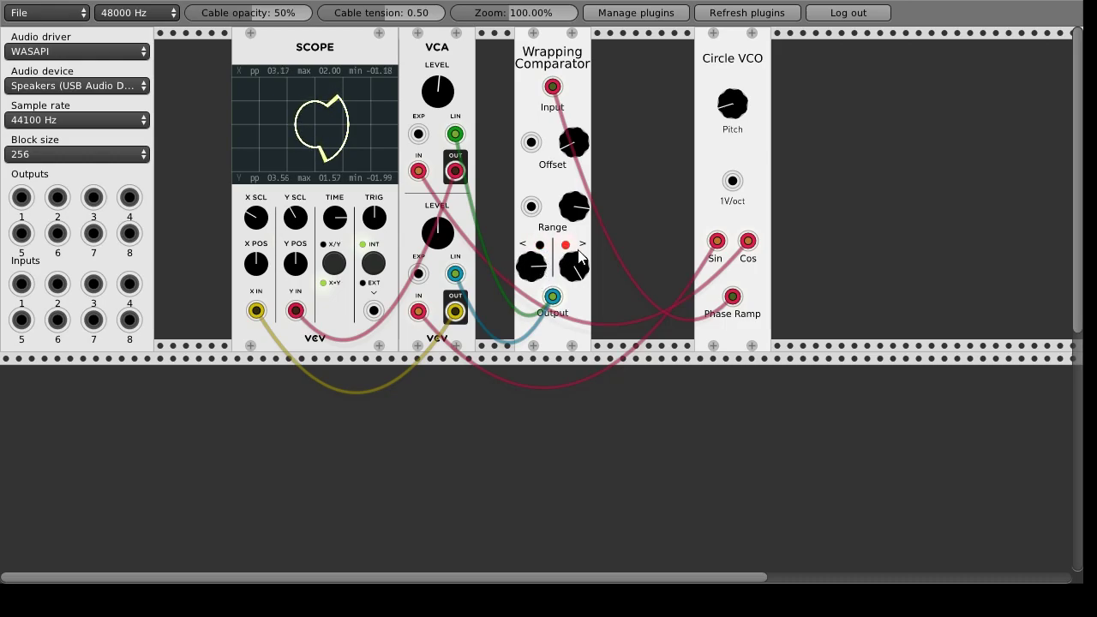
{"action": "left_click_drag", "start_coordinate": [726, 111], "coordinate": [726, 87]}
{"action": "mouse_move", "coordinate": [545, 266]}
{"action": "left_mouse_down"}
{"action": "mouse_move", "coordinate": [545, 248]}
{"action": "mouse_move", "coordinate": [542, 272]}
{"action": "mouse_move", "coordinate": [541, 258]}
{"action": "mouse_move", "coordinate": [571, 266]}
{"action": "mouse_move", "coordinate": [570, 251]}
{"action": "mouse_move", "coordinate": [531, 279]}
{"action": "mouse_move", "coordinate": [573, 257]}
{"action": "left_mouse_up"}
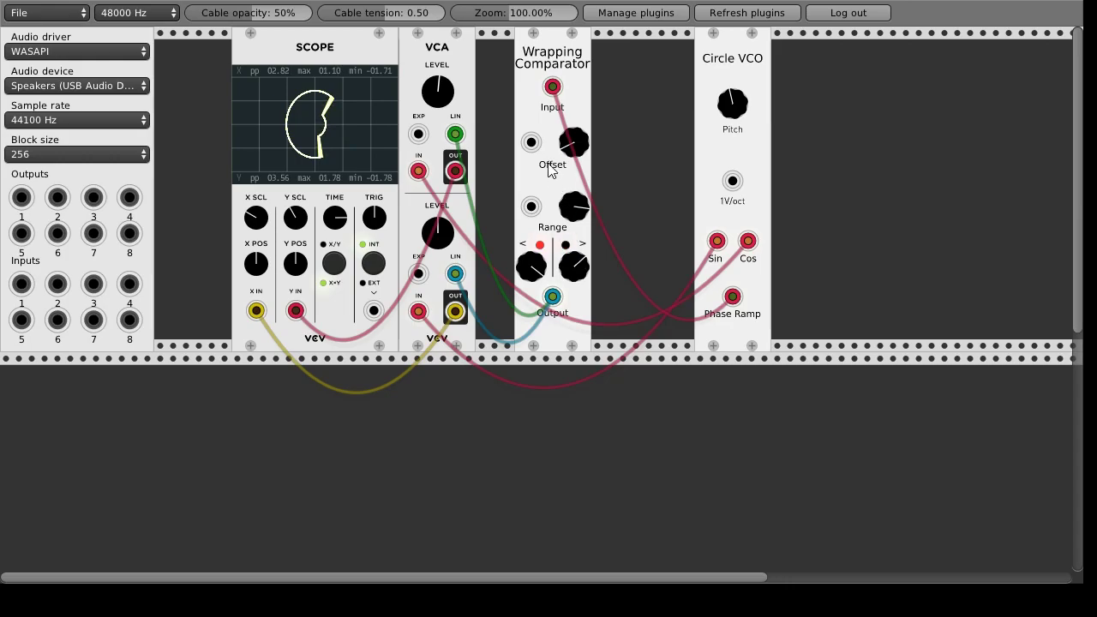
{"action": "left_click_drag", "start_coordinate": [563, 81], "coordinate": [775, 66]}
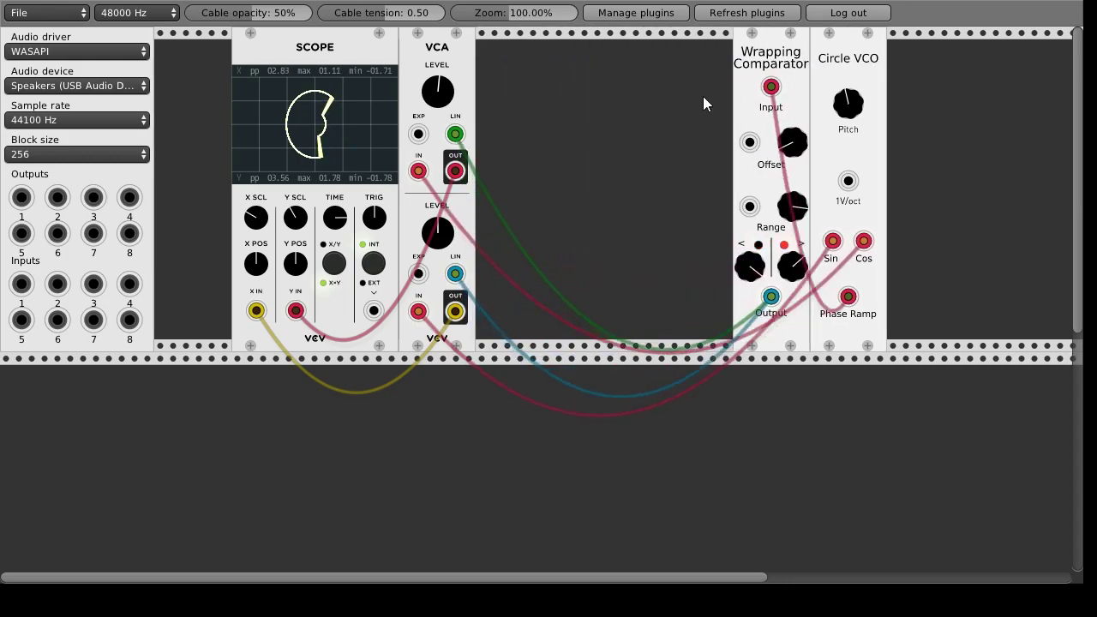
Add an LFO-1 beside the VCA, patch its SAW into comparator Offset, and lower its frequency.
{"action": "right_click", "coordinate": [703, 103]}
{"action": "mouse_move", "coordinate": [378, 134]}
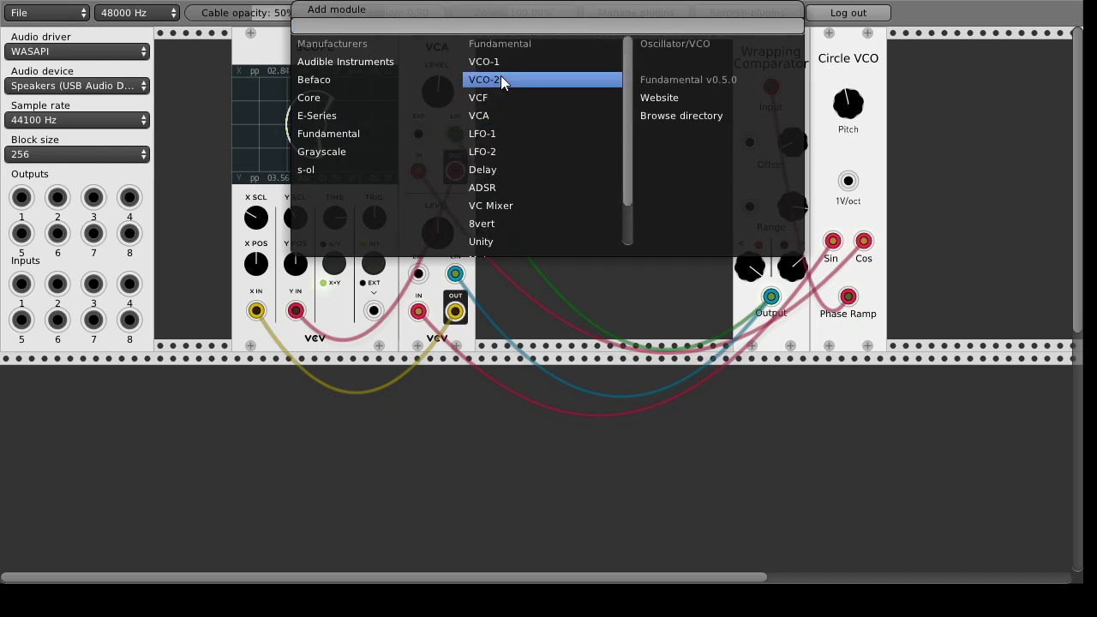
{"action": "left_click", "coordinate": [506, 134]}
{"action": "left_click_drag", "start_coordinate": [596, 141], "coordinate": [579, 146]}
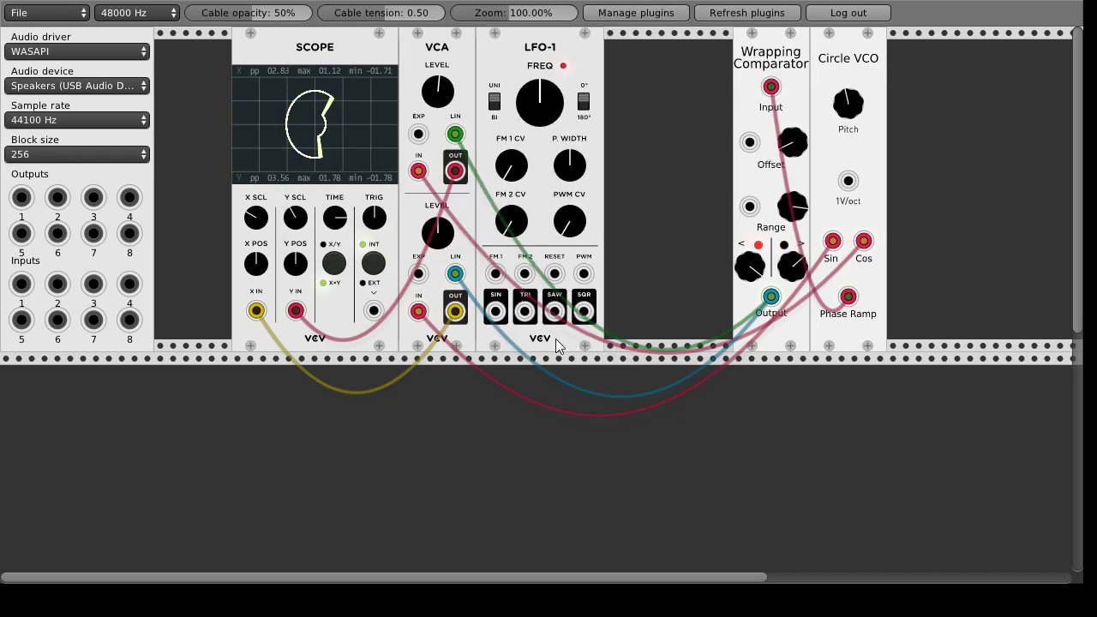
{"action": "left_click_drag", "start_coordinate": [555, 310], "coordinate": [750, 142]}
{"action": "left_click_drag", "start_coordinate": [571, 75], "coordinate": [586, 56]}
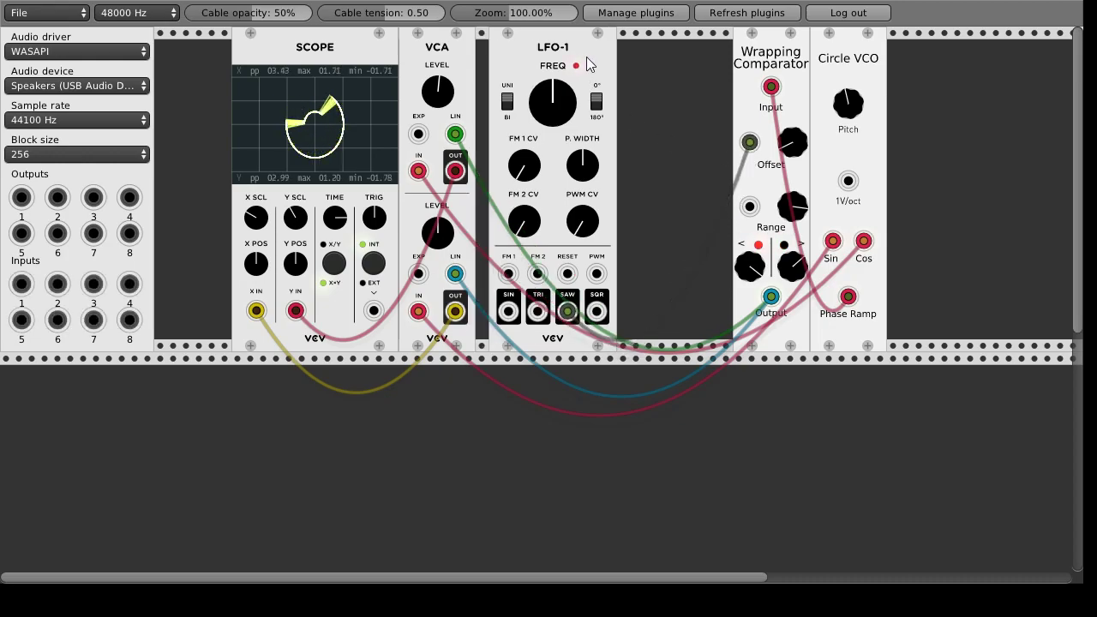
{"action": "left_click_drag", "start_coordinate": [553, 96], "coordinate": [551, 103]}
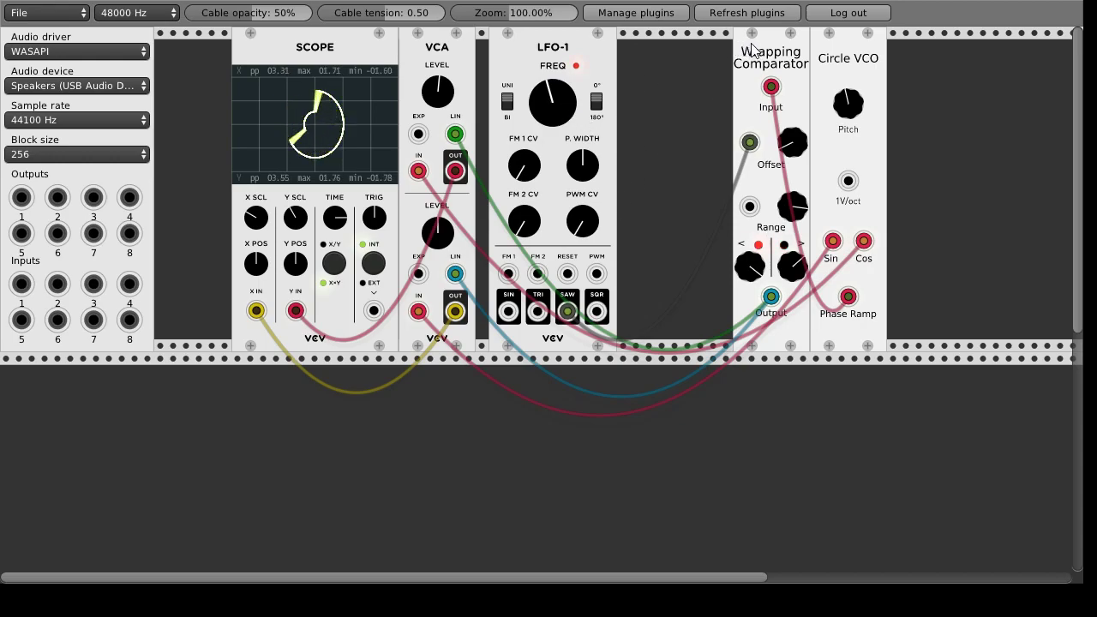
Add a second LFO-1, patch its SIN into comparator Range, and adjust its frequency.
{"action": "left_click_drag", "start_coordinate": [742, 52], "coordinate": [800, 55]}
{"action": "right_click", "coordinate": [622, 75]}
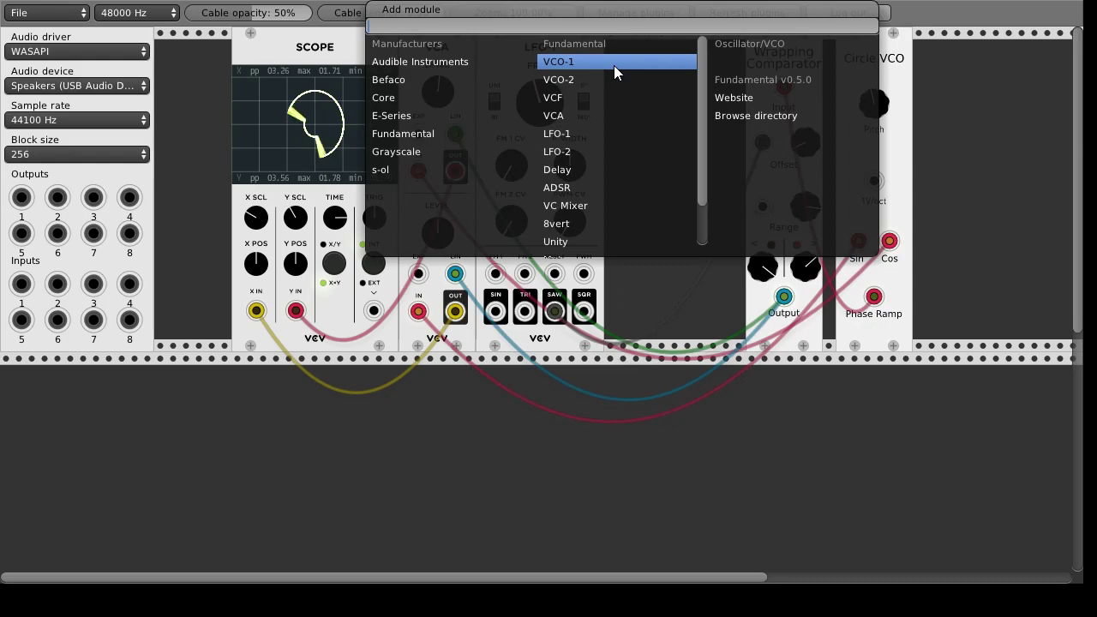
{"action": "left_click", "coordinate": [611, 134]}
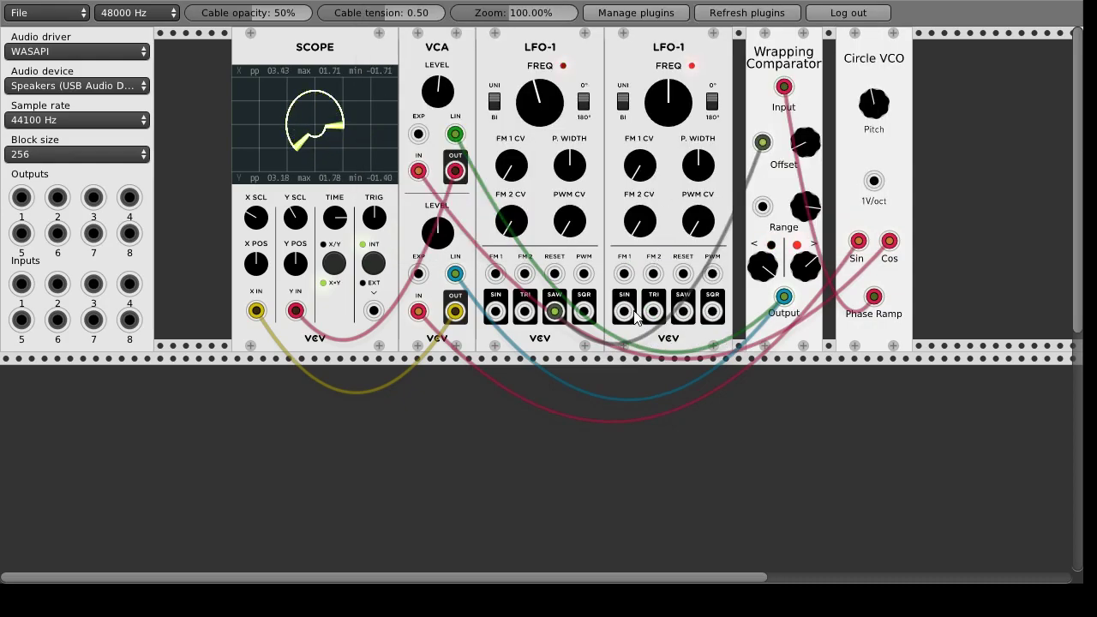
{"action": "left_click_drag", "start_coordinate": [624, 311], "coordinate": [762, 206]}
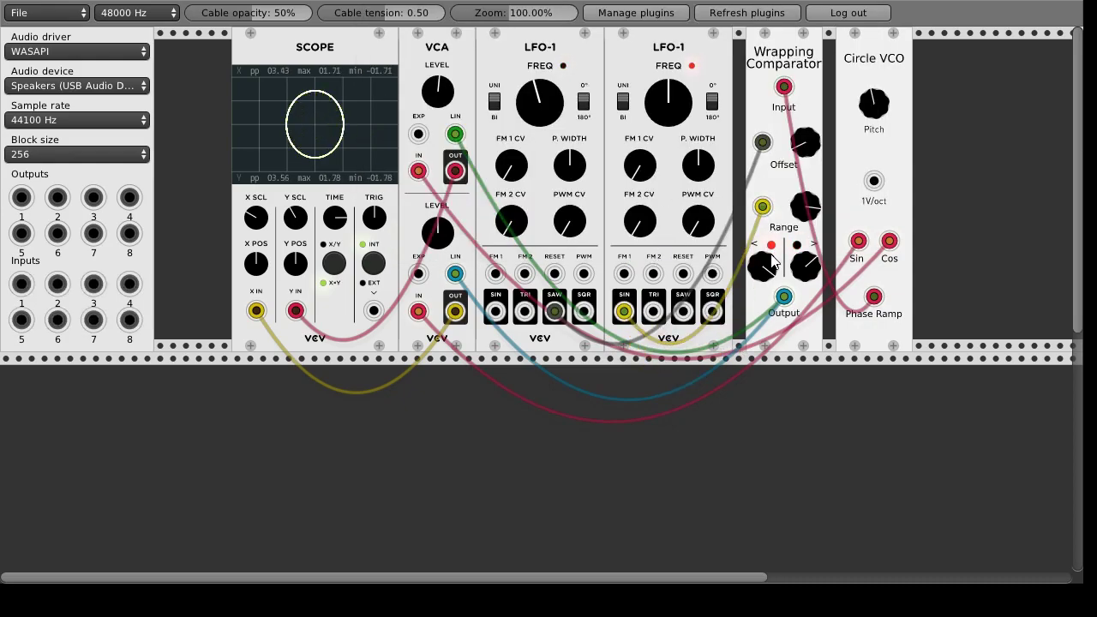
{"action": "left_click_drag", "start_coordinate": [684, 110], "coordinate": [683, 105]}
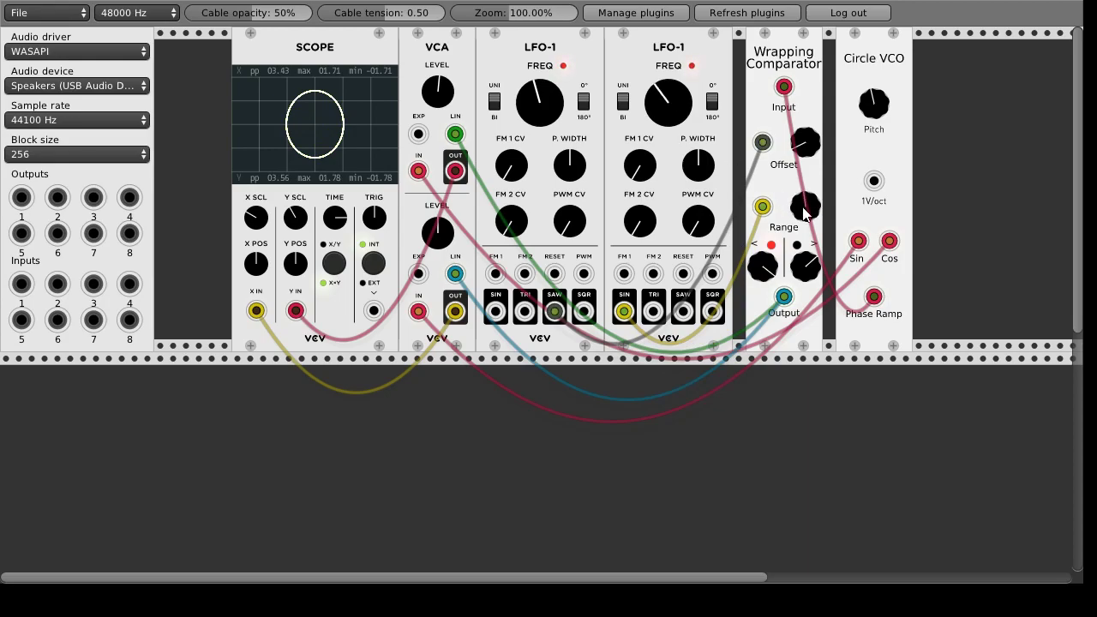
Shift the Circle VCO and Wrapping Comparator right to make room.
{"action": "left_click_drag", "start_coordinate": [870, 45], "coordinate": [948, 44]}
{"action": "left_click_drag", "start_coordinate": [783, 41], "coordinate": [874, 42]}
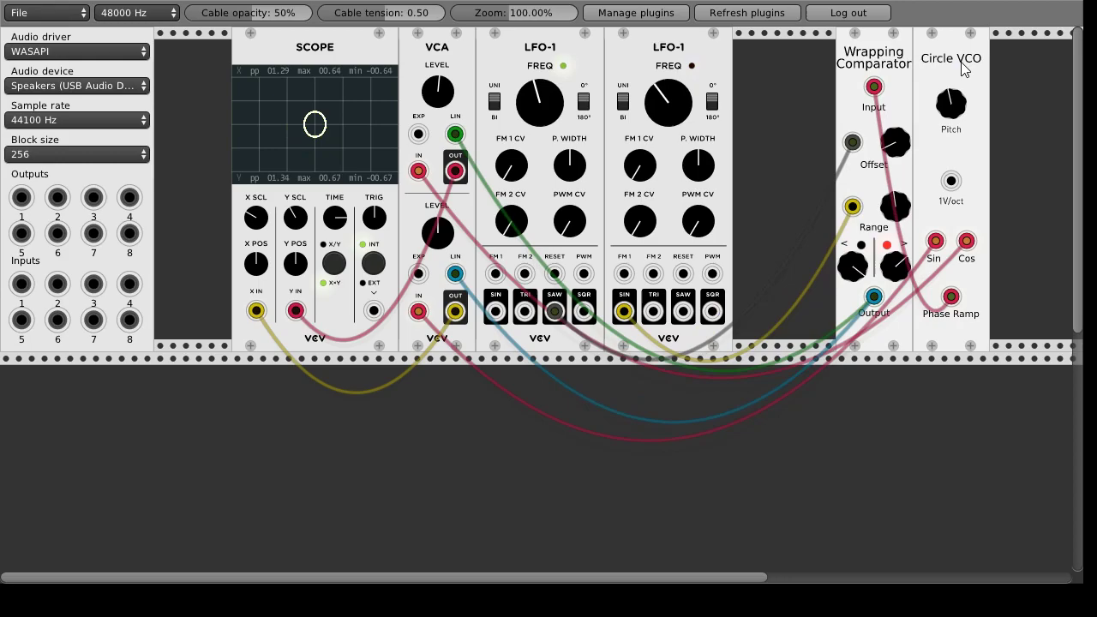
{"action": "left_click_drag", "start_coordinate": [965, 69], "coordinate": [991, 57]}
Add an 8VERT and route the sine LFO through its first channel into comparator Range.
{"action": "right_click", "coordinate": [742, 92]}
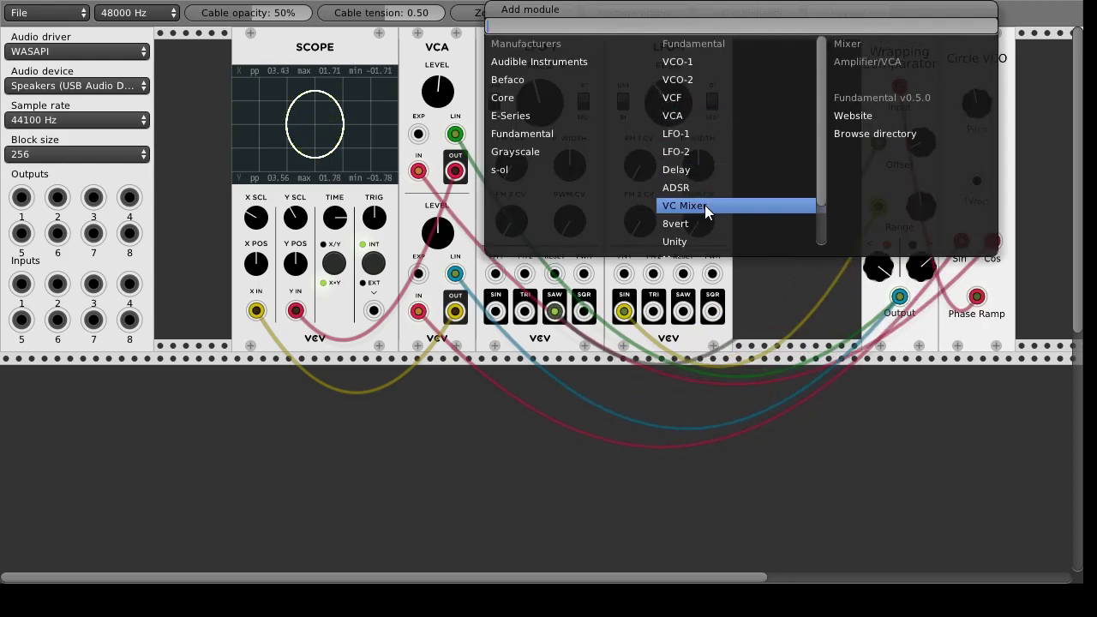
{"action": "scroll", "coordinate": [706, 197], "scroll_direction": "down", "scroll_amount": 1}
{"action": "left_click", "coordinate": [707, 180]}
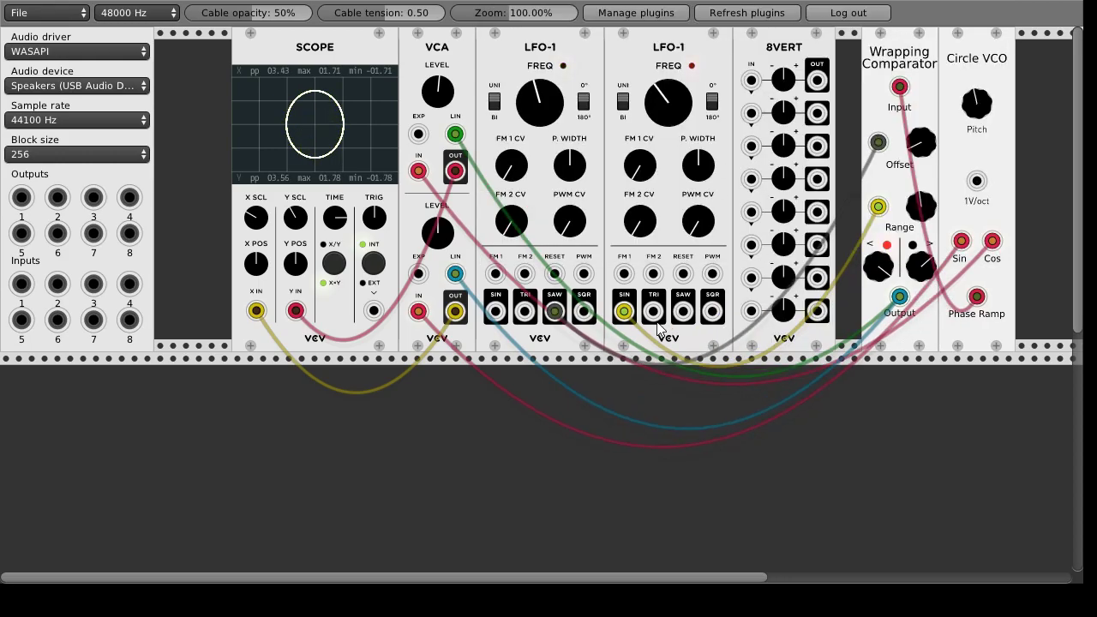
{"action": "left_click_drag", "start_coordinate": [878, 207], "coordinate": [751, 79]}
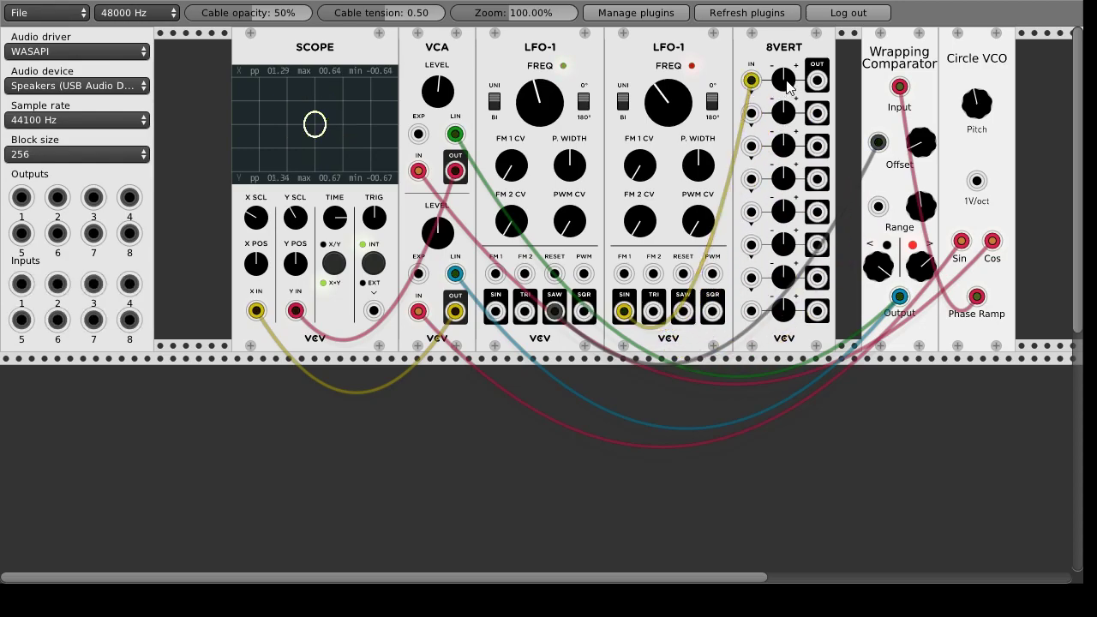
{"action": "left_click_drag", "start_coordinate": [816, 80], "coordinate": [877, 206]}
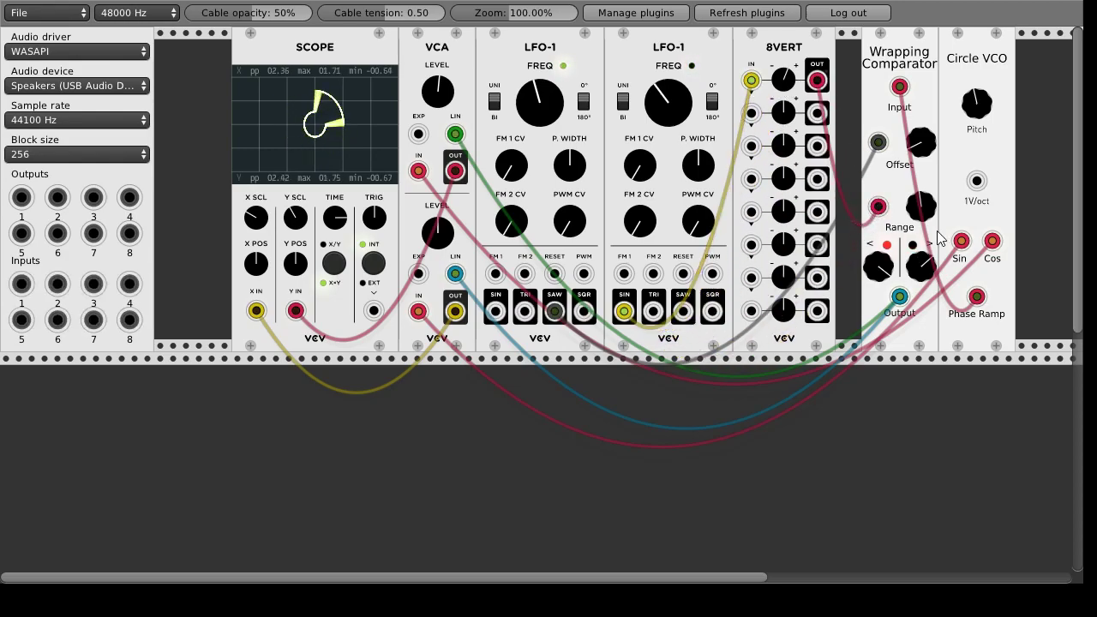
{"action": "left_click_drag", "start_coordinate": [927, 210], "coordinate": [927, 213]}
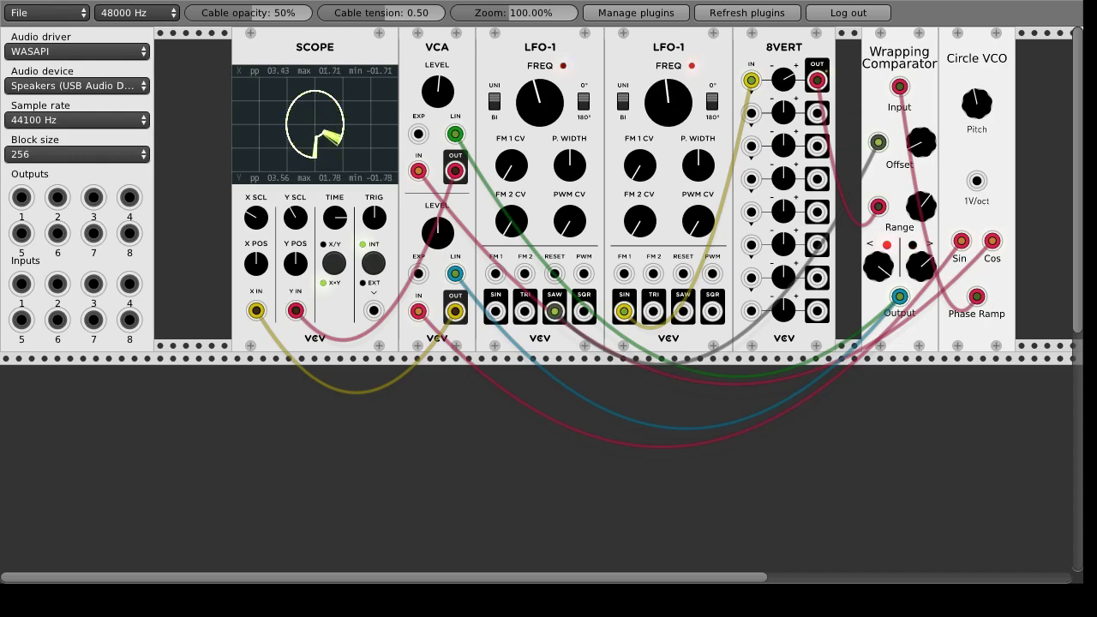
Send the lower and upper VCA outputs to audio Outputs 1 and 2, then shift 8VERT, scope and VCA right.
{"action": "left_click_drag", "start_coordinate": [22, 197], "coordinate": [455, 312]}
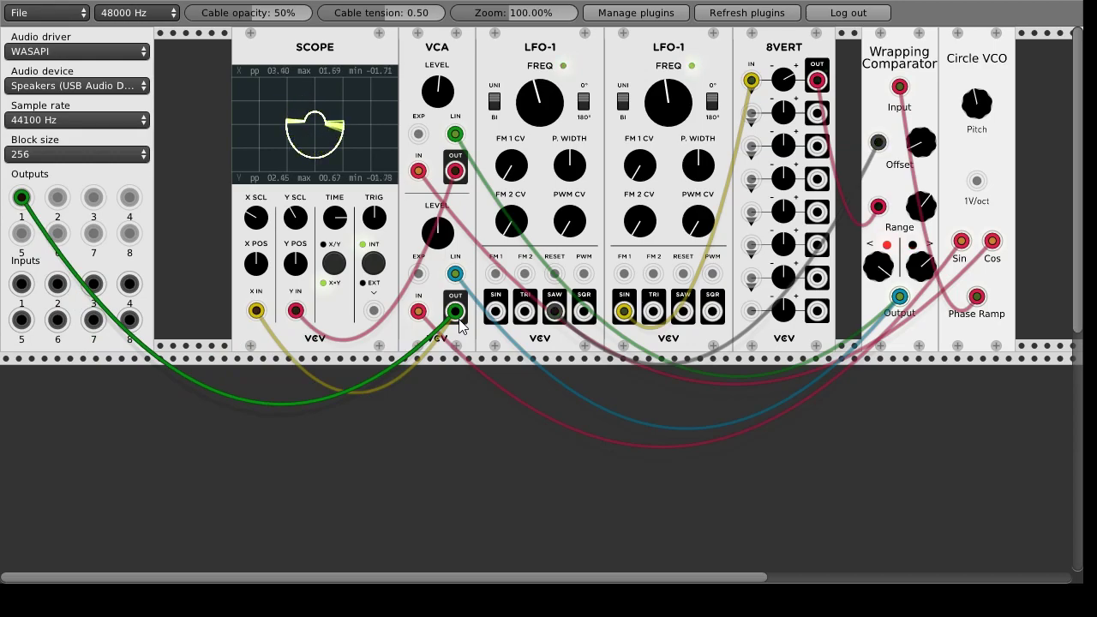
{"action": "mouse_move", "coordinate": [57, 197]}
{"action": "left_mouse_down"}
{"action": "mouse_move", "coordinate": [360, 222]}
{"action": "mouse_move", "coordinate": [455, 170]}
{"action": "left_mouse_up"}
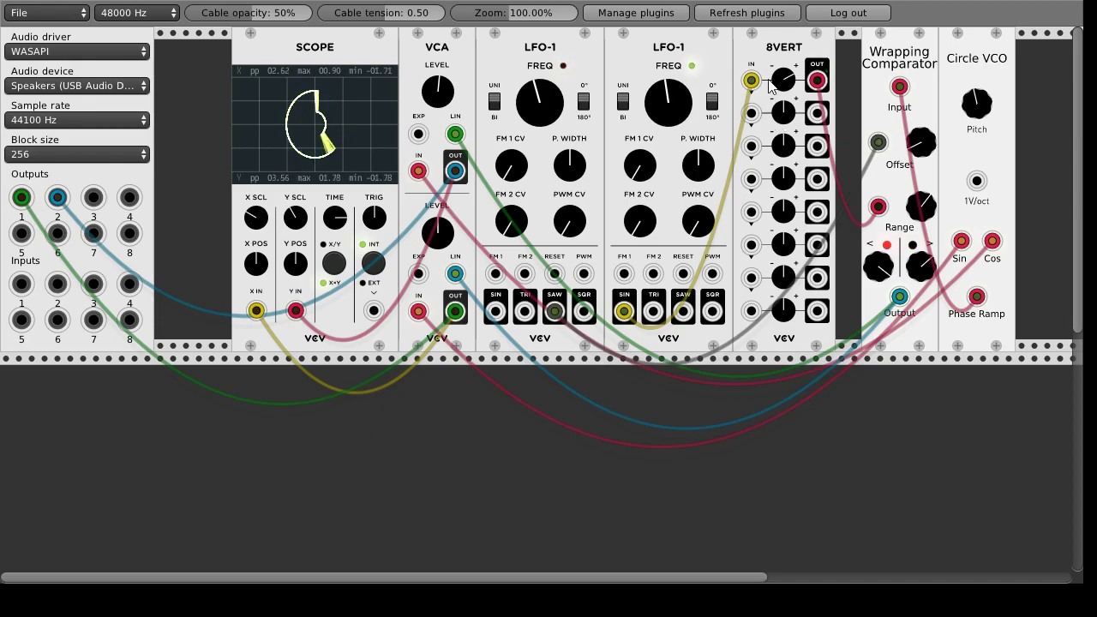
{"action": "left_click_drag", "start_coordinate": [791, 57], "coordinate": [817, 55]}
{"action": "left_click_drag", "start_coordinate": [724, 49], "coordinate": [750, 49]}
{"action": "left_click_drag", "start_coordinate": [491, 45], "coordinate": [517, 45]}
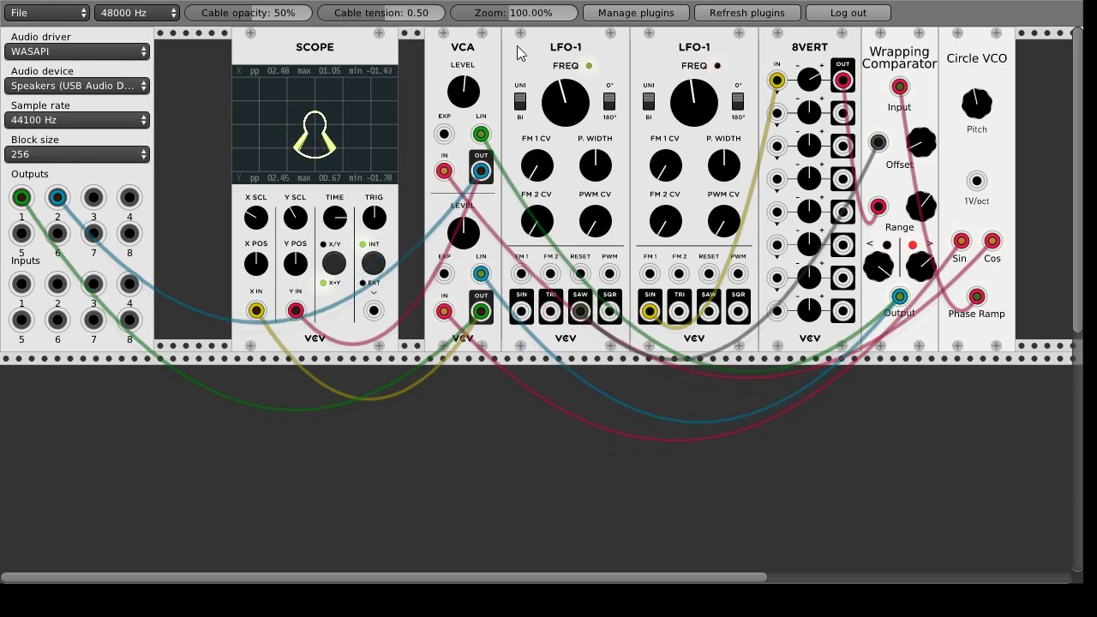
Shift both LFO-1 modules right and add a Mutes module at the rack's left.
{"action": "left_click_drag", "start_coordinate": [412, 47], "coordinate": [437, 47]}
{"action": "left_click_drag", "start_coordinate": [257, 47], "coordinate": [283, 47]}
{"action": "right_click", "coordinate": [190, 69]}
{"action": "scroll", "coordinate": [214, 154], "scroll_direction": "down", "scroll_amount": 2}
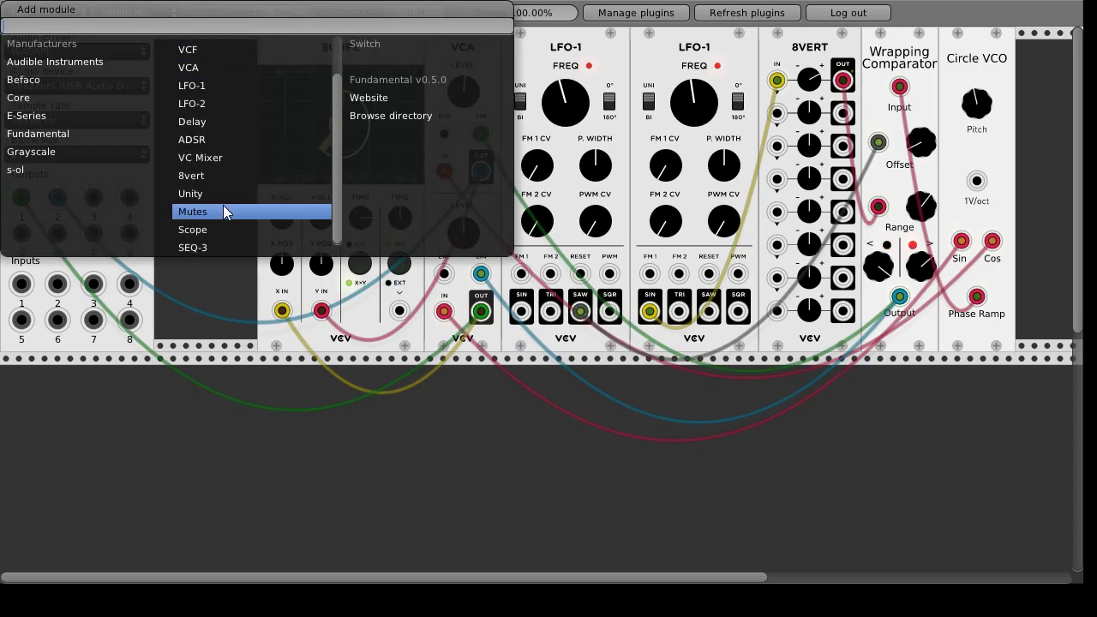
{"action": "left_click", "coordinate": [189, 211]}
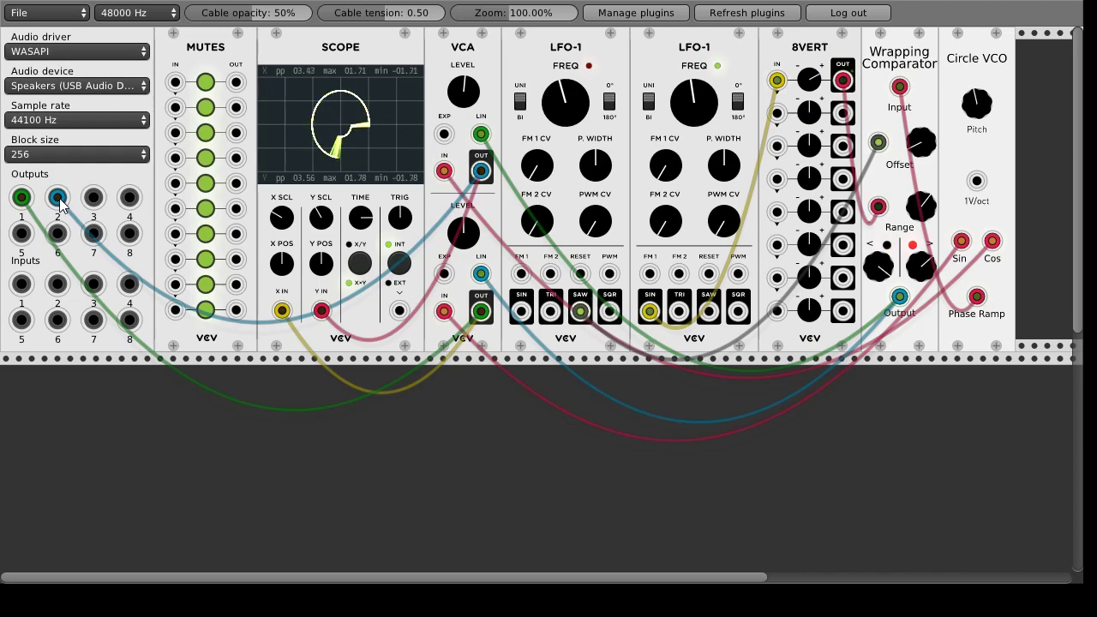
Route the upper and lower VCA signals through Mutes channels 1 and 2 to audio outputs 1 and 2.
{"action": "left_click_drag", "start_coordinate": [57, 198], "coordinate": [175, 83]}
{"action": "left_click_drag", "start_coordinate": [21, 198], "coordinate": [175, 107]}
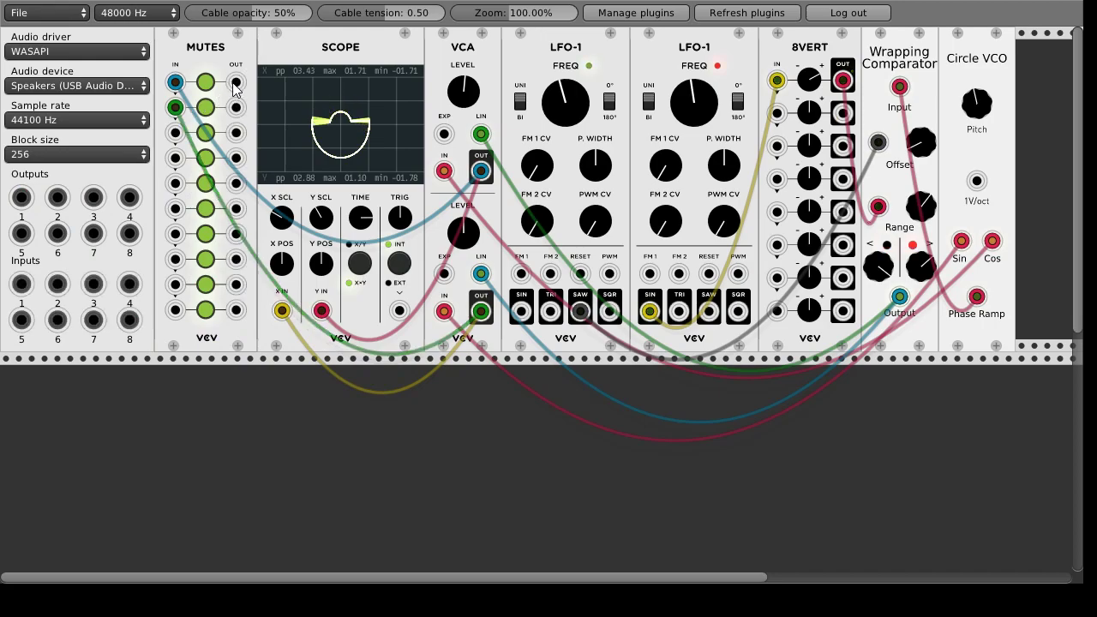
{"action": "left_click_drag", "start_coordinate": [236, 82], "coordinate": [21, 198]}
{"action": "left_click_drag", "start_coordinate": [235, 107], "coordinate": [57, 198]}
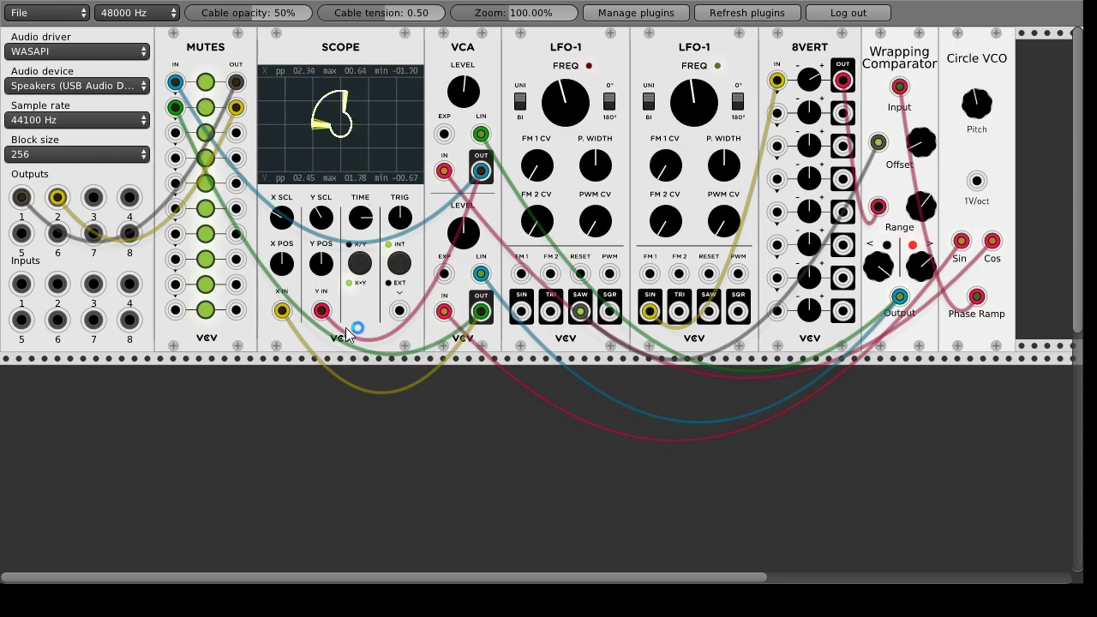
Mute Mutes channels 1 and 2, then unmute them to compare the scope shape.
{"action": "left_click", "coordinate": [206, 83]}
{"action": "left_click", "coordinate": [206, 107]}
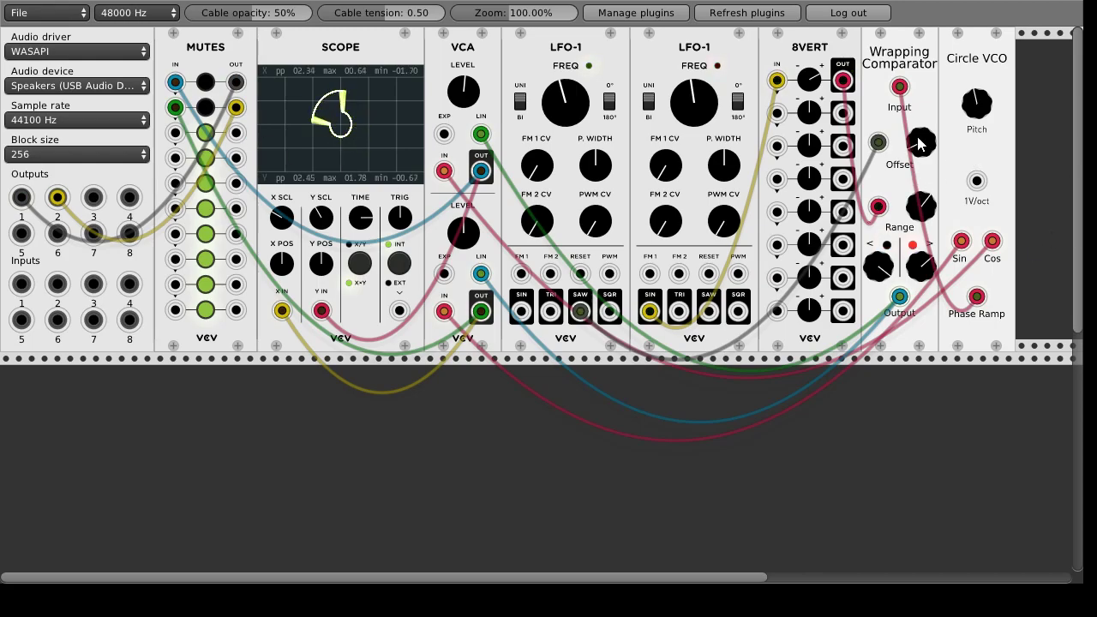
{"action": "left_click", "coordinate": [206, 82]}
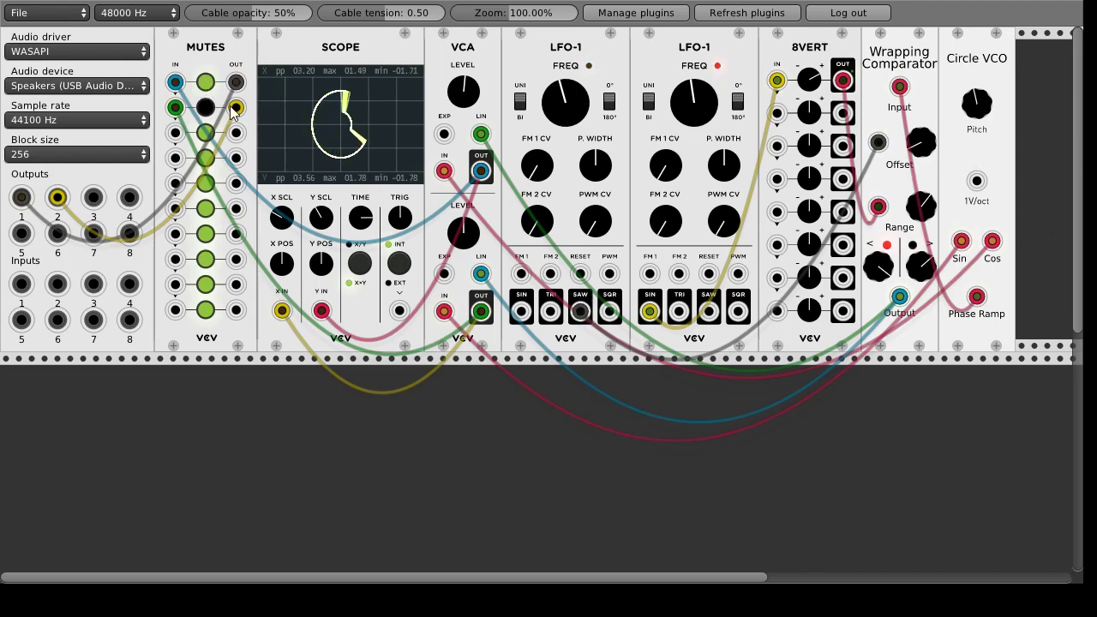
{"action": "left_click", "coordinate": [205, 107]}
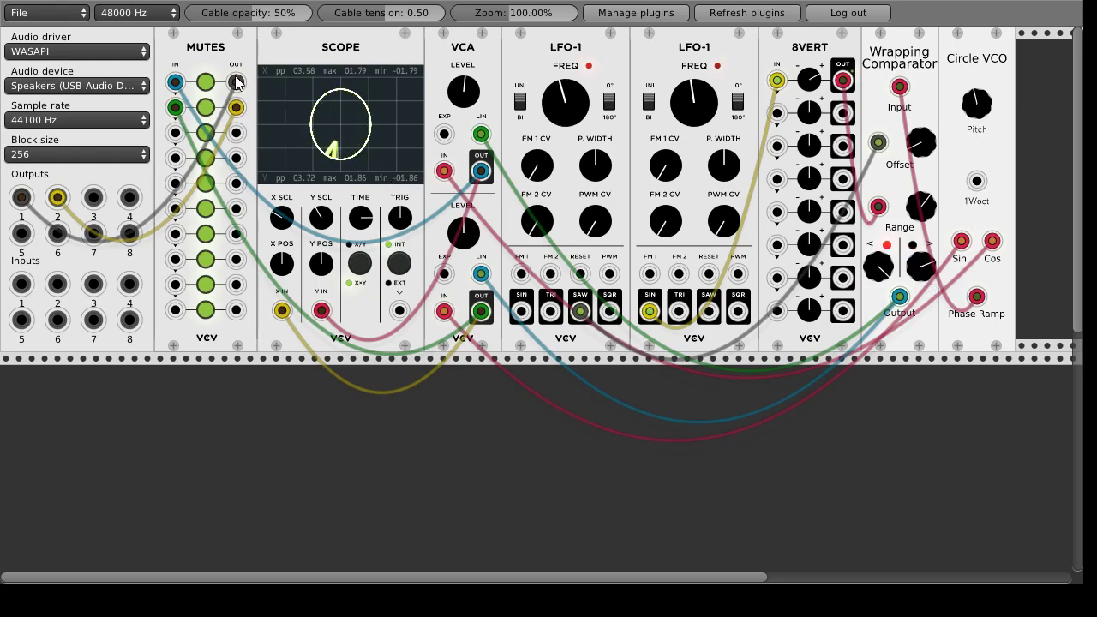
Mute channels 1 and 2 and delete both LFO-1 modules.
{"action": "left_click", "coordinate": [205, 83]}
{"action": "left_click", "coordinate": [206, 107]}
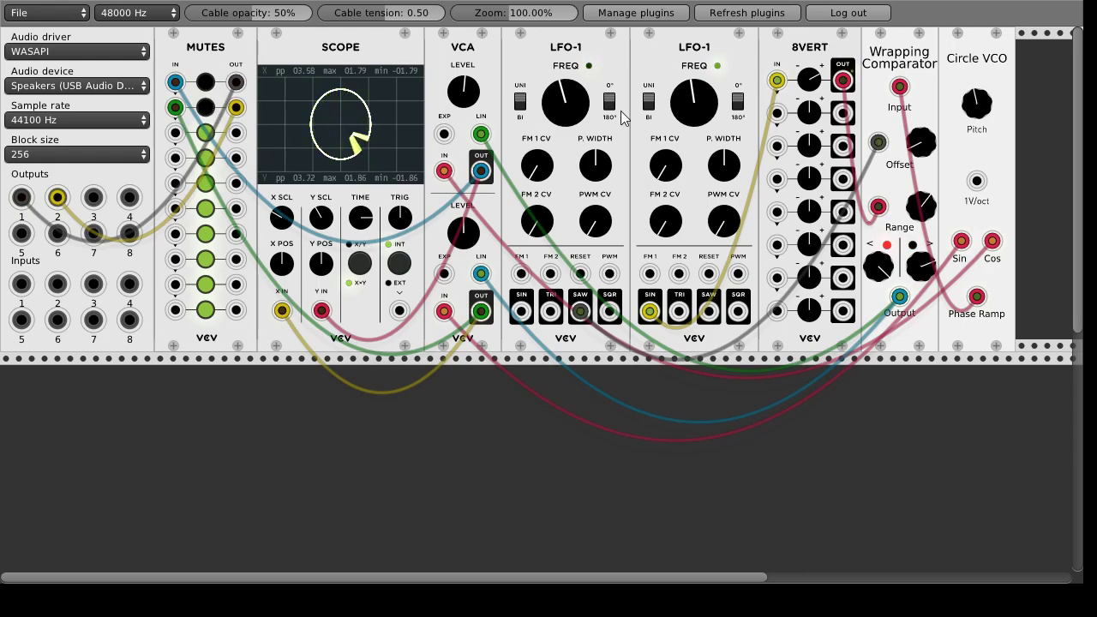
{"action": "key", "text": "Delete"}
{"action": "key", "text": "Delete"}
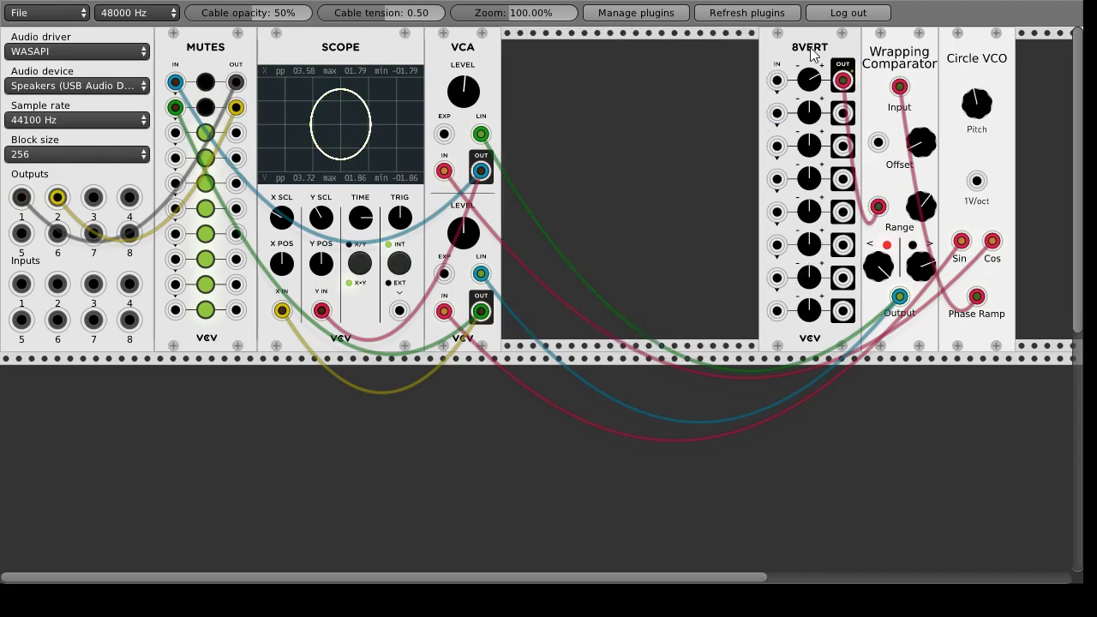
Add the s-ol Modulo module, position it, and lower its gain.
{"action": "right_click", "coordinate": [608, 79]}
{"action": "mouse_move", "coordinate": [414, 168]}
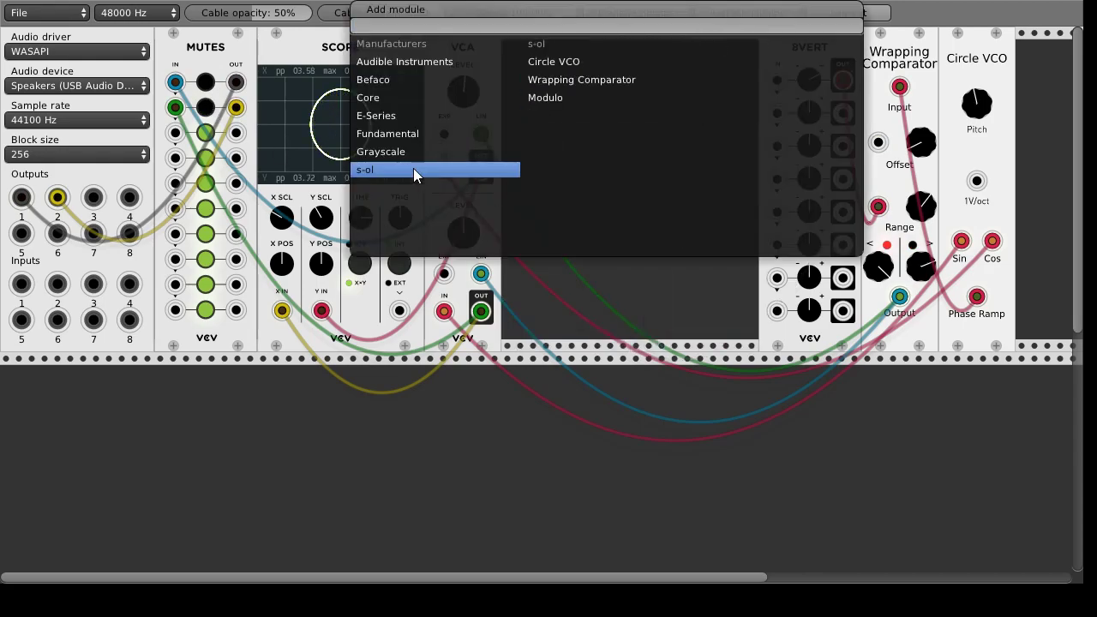
{"action": "left_click", "coordinate": [560, 105]}
{"action": "mouse_move", "coordinate": [623, 78]}
{"action": "left_mouse_down"}
{"action": "mouse_move", "coordinate": [693, 77]}
{"action": "mouse_move", "coordinate": [629, 79]}
{"action": "left_mouse_up"}
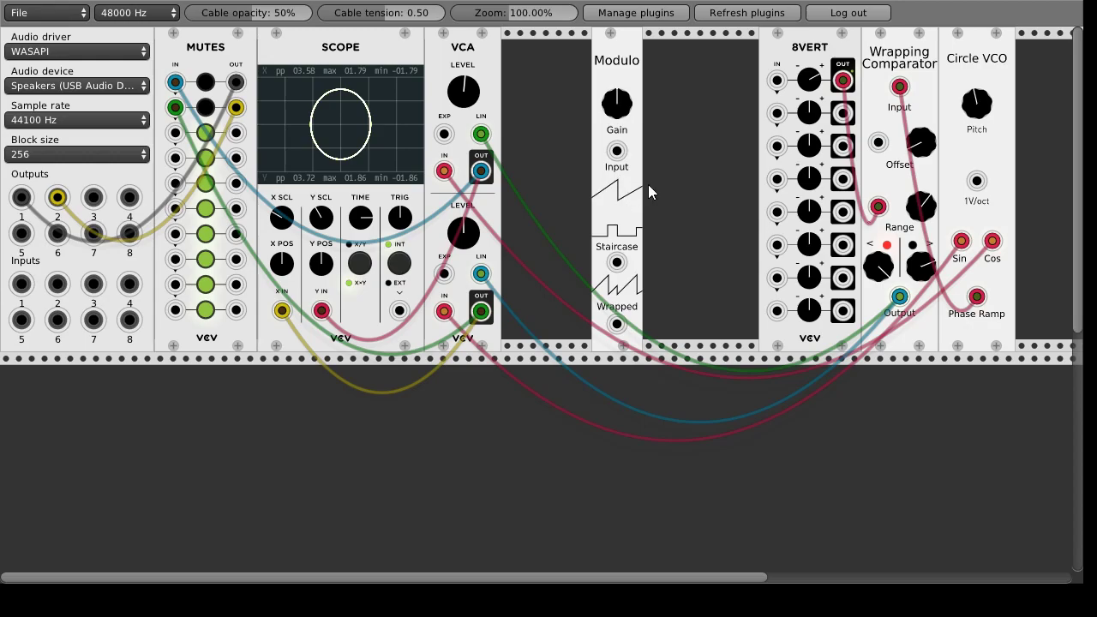
{"action": "left_click_drag", "start_coordinate": [619, 118], "coordinate": [619, 141]}
Delete the Wrapping Comparator and slot 8VERT and Modulo beside the Circle VCO.
{"action": "left_click_drag", "start_coordinate": [852, 127], "coordinate": [775, 75]}
{"action": "left_click_drag", "start_coordinate": [883, 72], "coordinate": [617, 152]}
{"action": "key", "text": "Delete"}
{"action": "left_click_drag", "start_coordinate": [751, 57], "coordinate": [891, 65]}
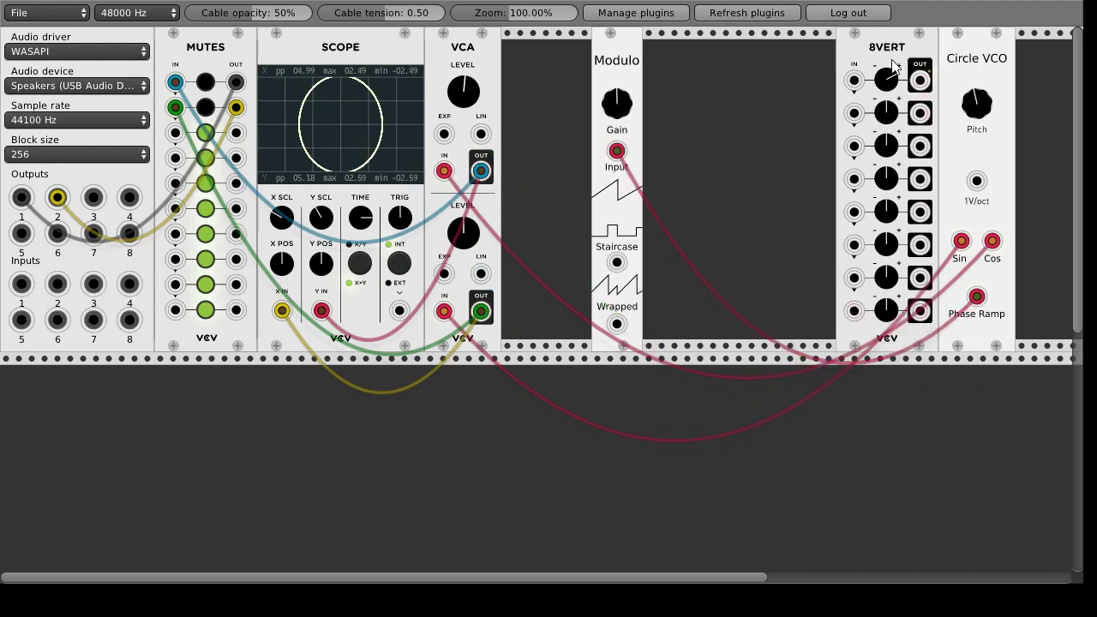
{"action": "left_click_drag", "start_coordinate": [634, 106], "coordinate": [775, 106]}
Patch Modulo's Wrapped output to both VCA LIN inputs, then lower Modulo gain and the upper VCA level.
{"action": "left_click_drag", "start_coordinate": [759, 323], "coordinate": [480, 134]}
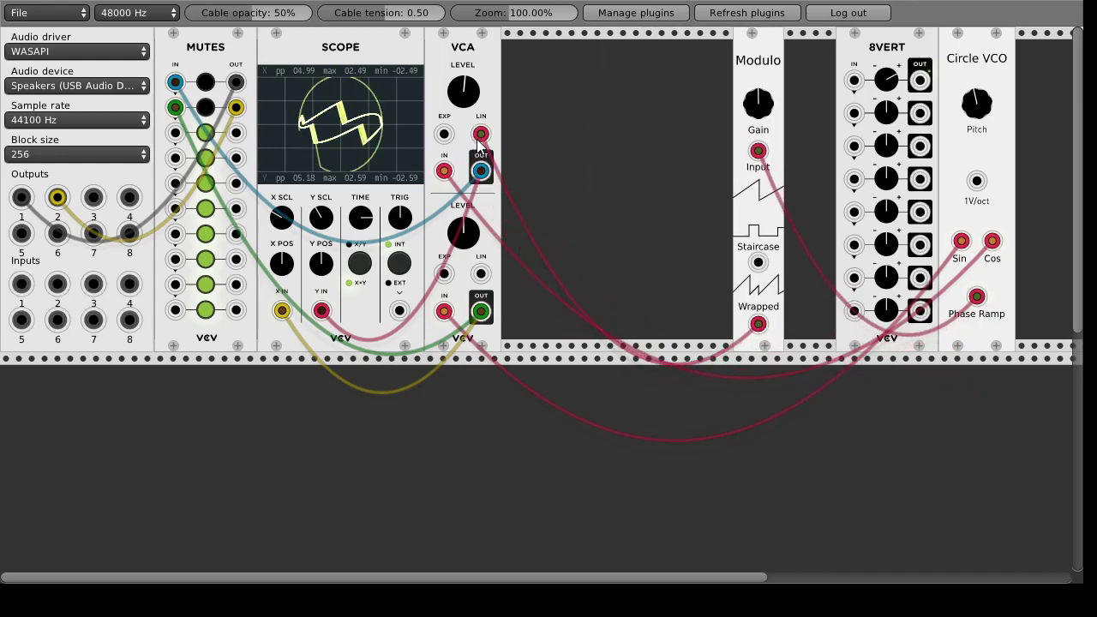
{"action": "mouse_move", "coordinate": [481, 274]}
{"action": "left_mouse_down"}
{"action": "mouse_move", "coordinate": [742, 288]}
{"action": "mouse_move", "coordinate": [760, 326]}
{"action": "left_mouse_up"}
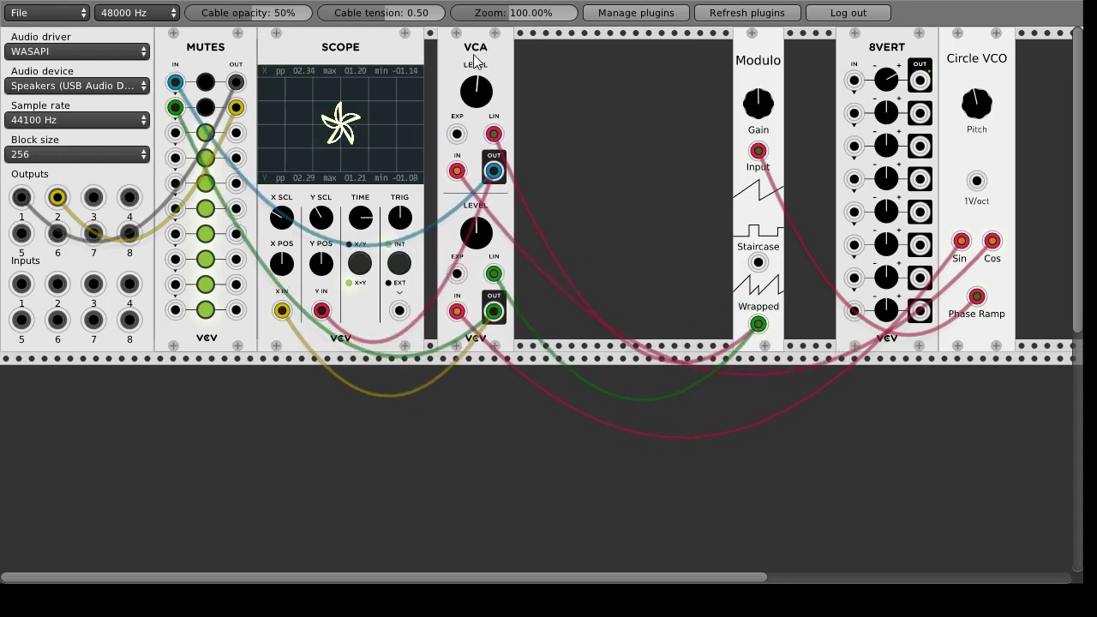
{"action": "left_click_drag", "start_coordinate": [758, 104], "coordinate": [758, 120]}
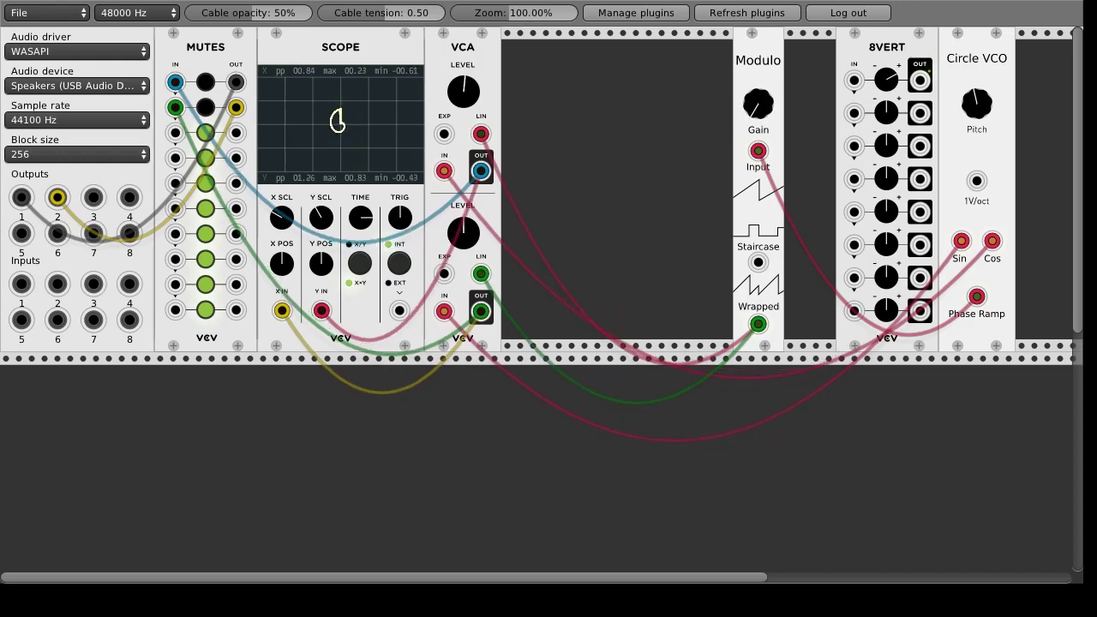
{"action": "left_click_drag", "start_coordinate": [469, 53], "coordinate": [520, 53]}
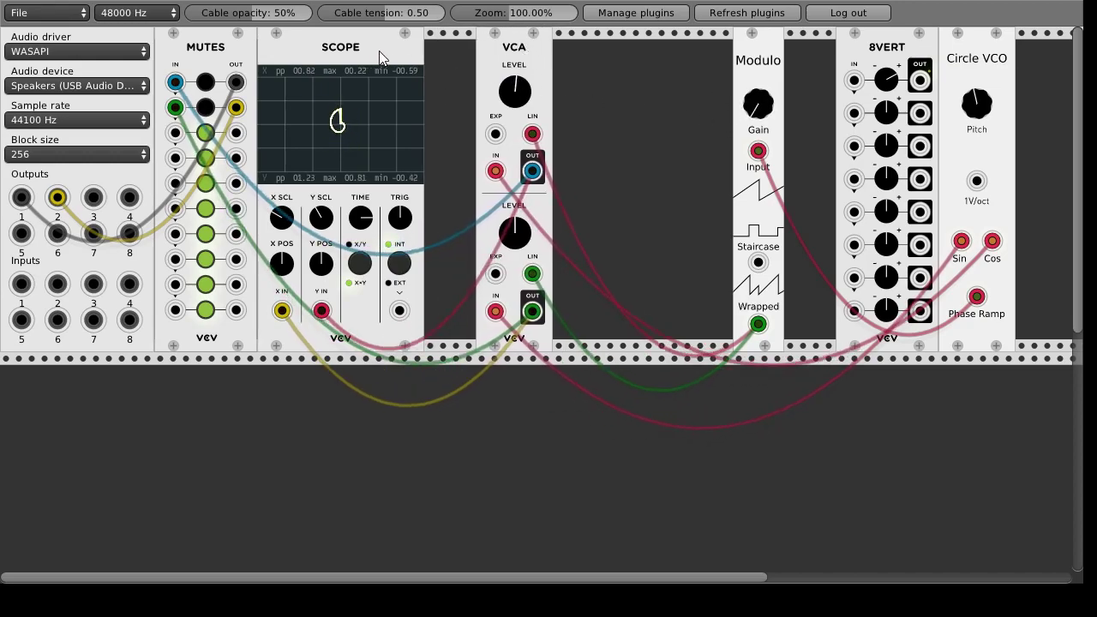
{"action": "mouse_move", "coordinate": [364, 57]}
{"action": "left_mouse_down"}
{"action": "mouse_move", "coordinate": [417, 54]}
{"action": "mouse_move", "coordinate": [377, 58]}
{"action": "left_mouse_up"}
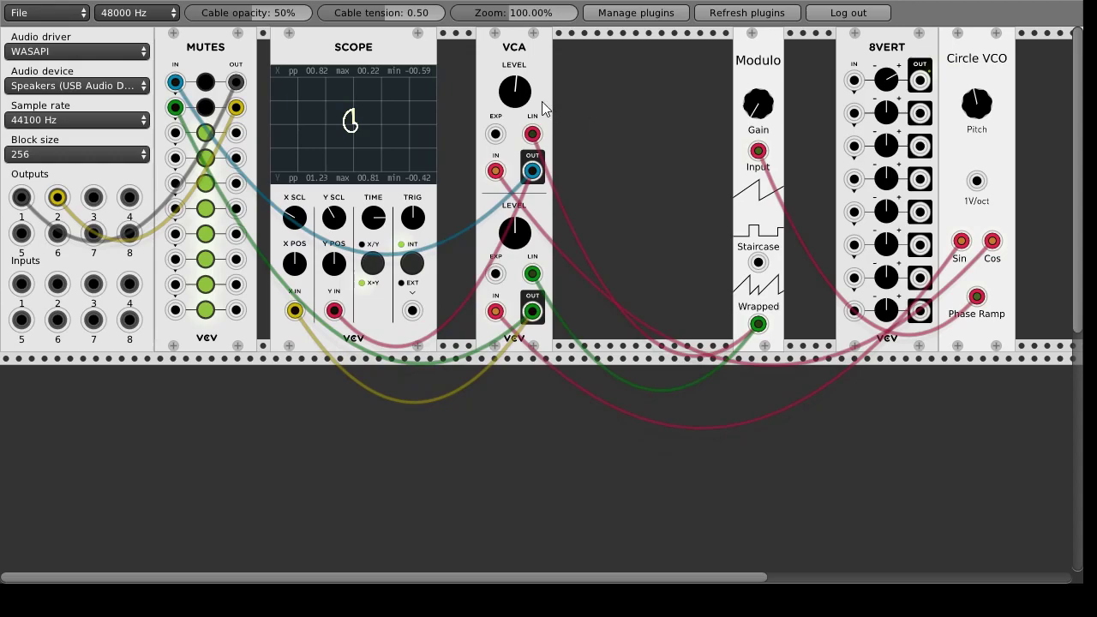
{"action": "left_click_drag", "start_coordinate": [513, 96], "coordinate": [514, 102]}
Unmute Mutes channels 1 and 2 and raise Modulo gain until a flower appears.
{"action": "left_click", "coordinate": [206, 108]}
{"action": "left_click", "coordinate": [207, 85]}
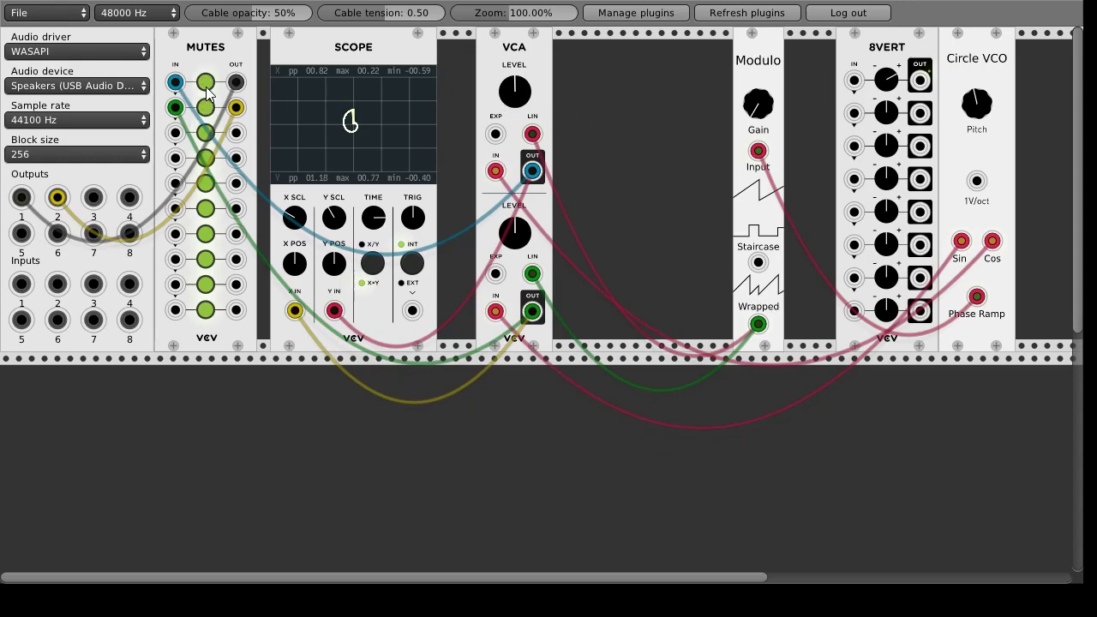
{"action": "left_click_drag", "start_coordinate": [757, 104], "coordinate": [758, 89]}
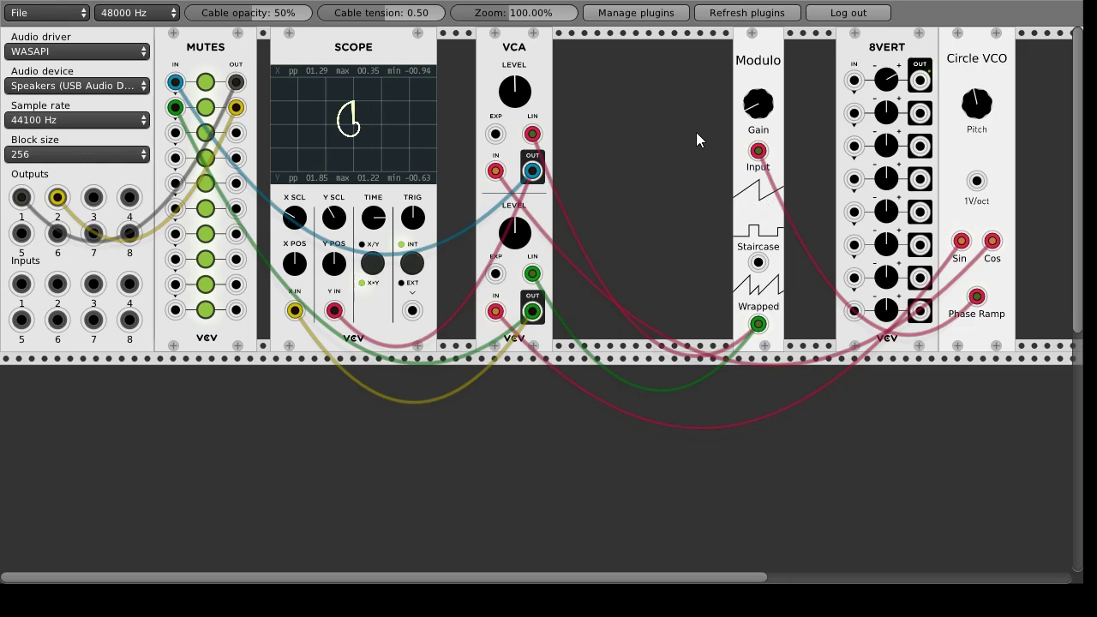
{"action": "left_click_drag", "start_coordinate": [758, 89], "coordinate": [757, 83]}
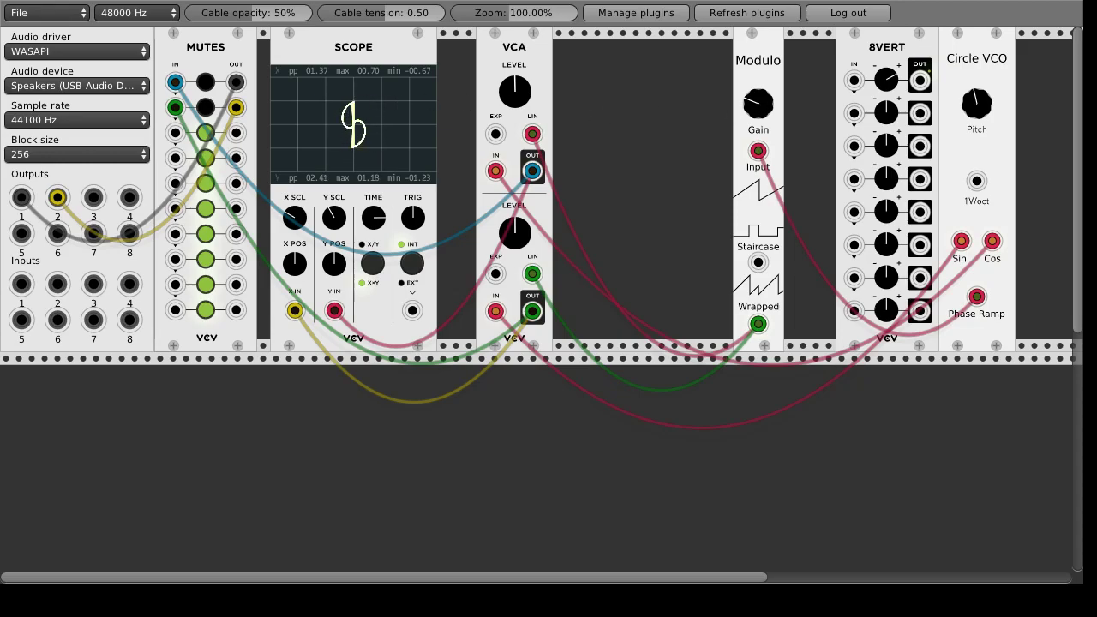
{"action": "left_click_drag", "start_coordinate": [758, 103], "coordinate": [758, 83]}
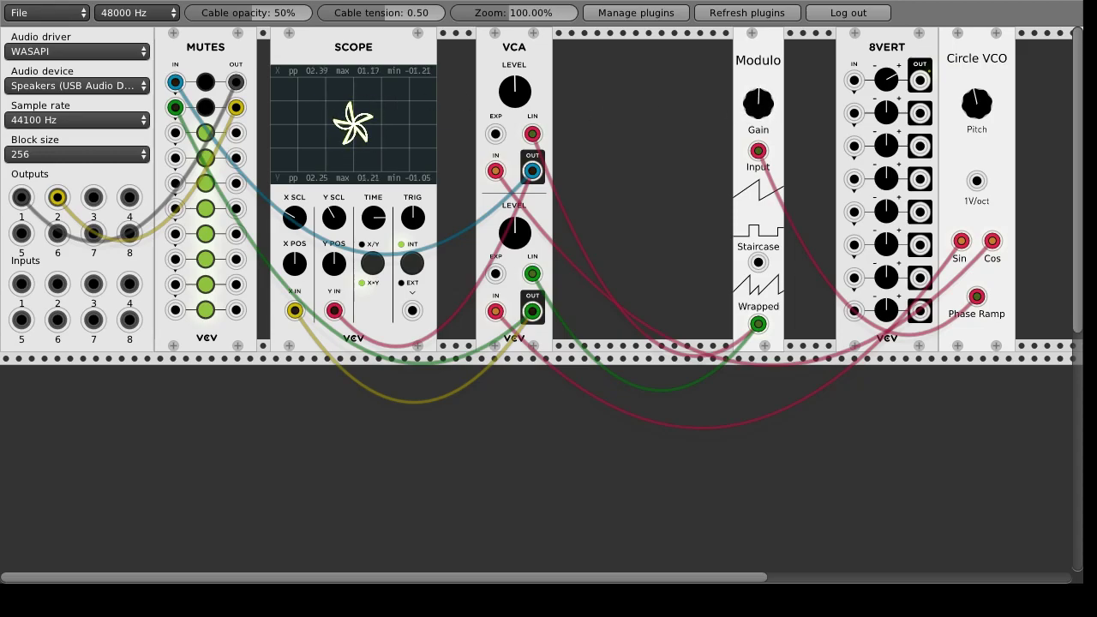
Raise Modulo gain for more petals, increase scope Y scale, and move Modulo beside the VCA.
{"action": "left_click", "coordinate": [206, 82]}
{"action": "left_click", "coordinate": [205, 107]}
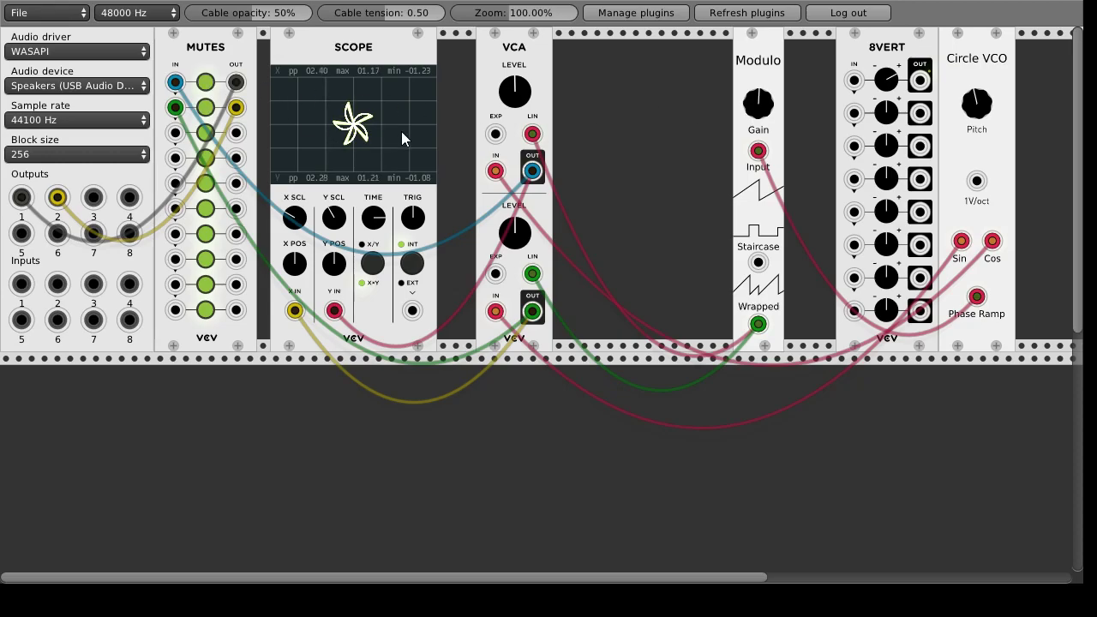
{"action": "left_click_drag", "start_coordinate": [754, 110], "coordinate": [754, 74]}
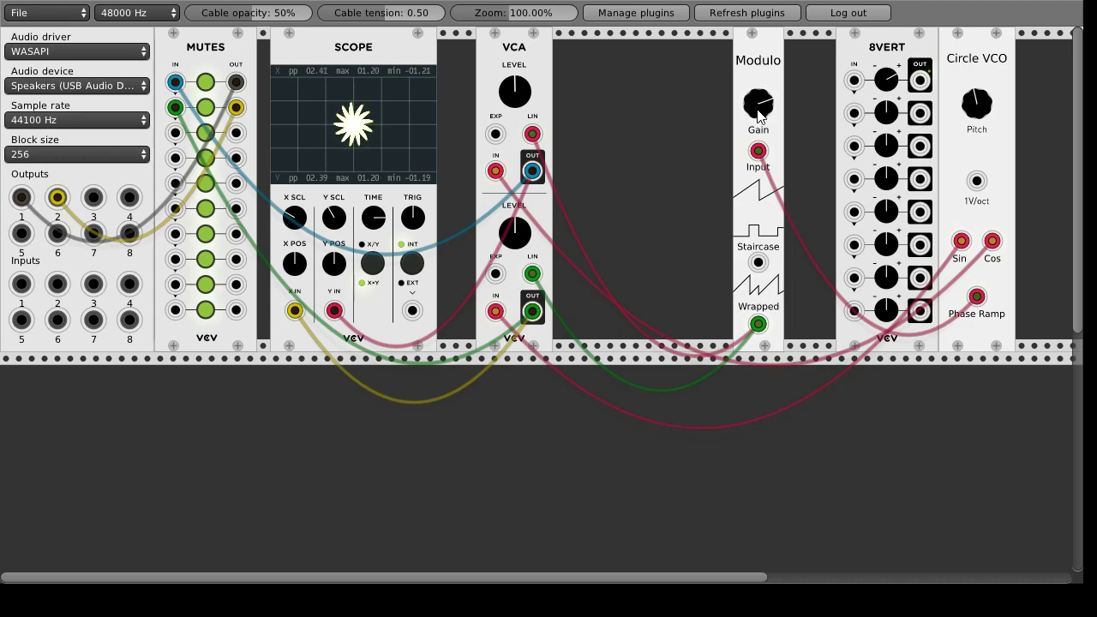
{"action": "mouse_move", "coordinate": [760, 116]}
{"action": "left_mouse_down"}
{"action": "mouse_move", "coordinate": [760, 94]}
{"action": "mouse_move", "coordinate": [758, 109]}
{"action": "left_mouse_up"}
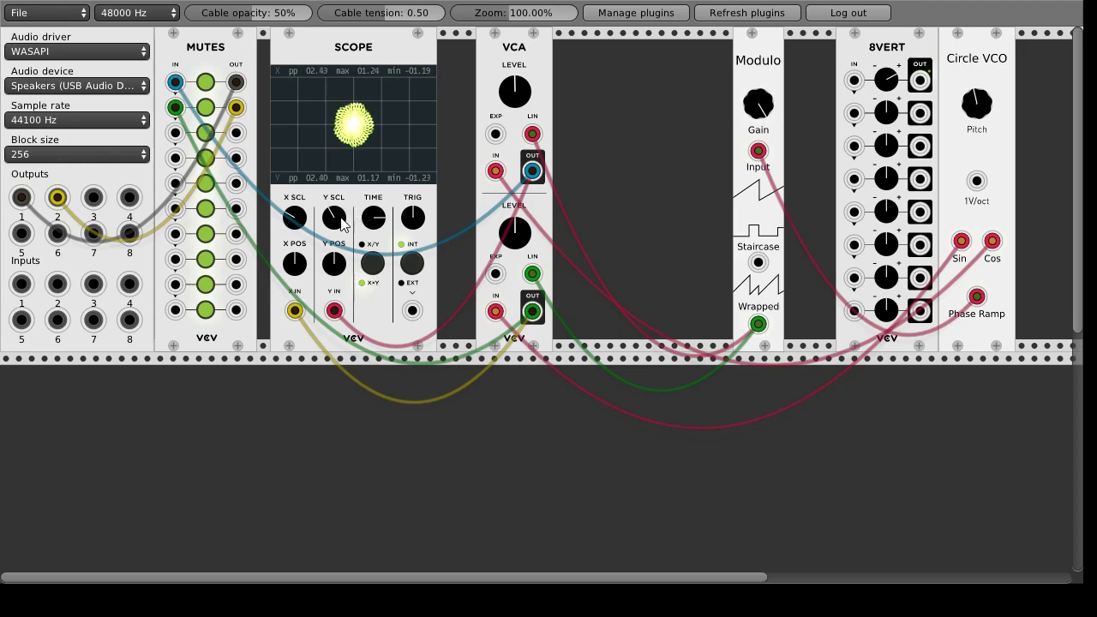
{"action": "left_click_drag", "start_coordinate": [342, 222], "coordinate": [342, 242]}
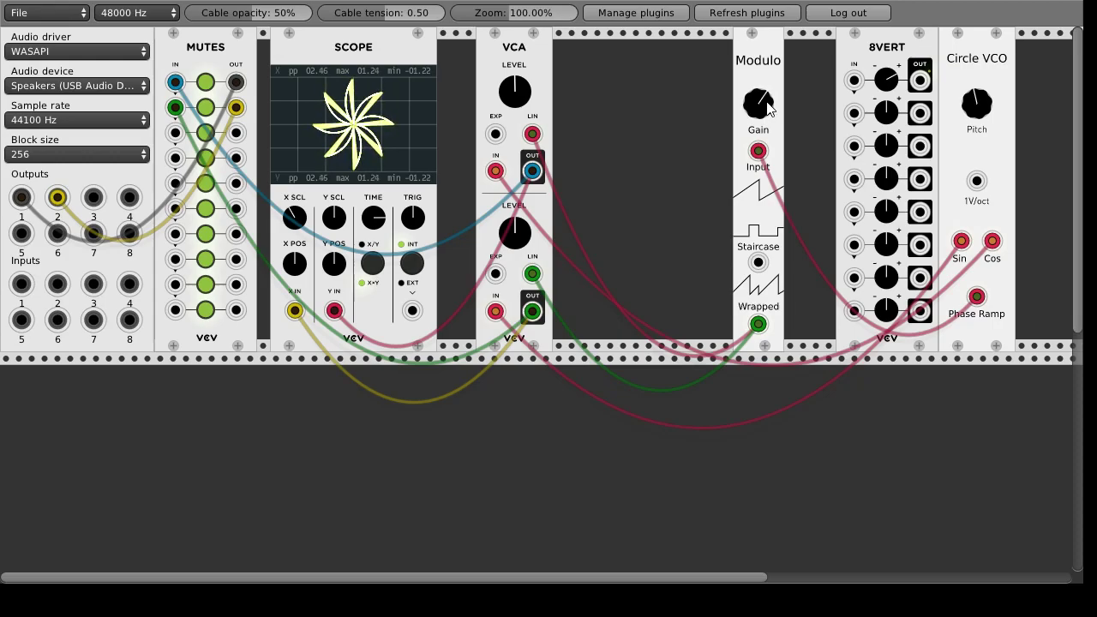
{"action": "left_click_drag", "start_coordinate": [762, 79], "coordinate": [588, 79]}
Add a Fundamental Unity module and mute Mutes channels 1 and 2.
{"action": "right_click", "coordinate": [665, 92]}
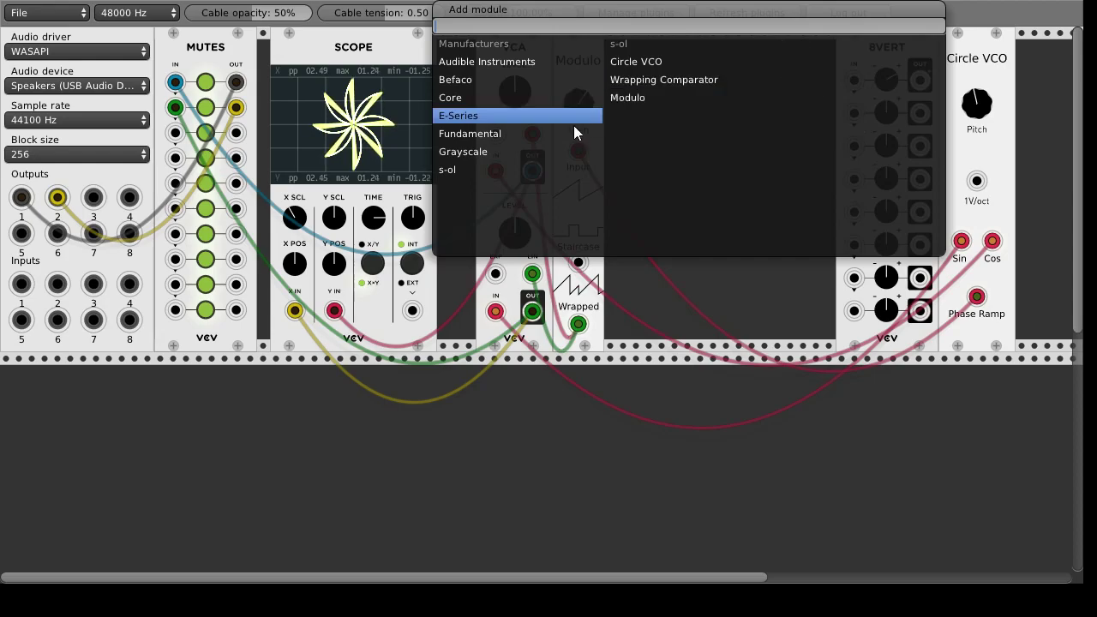
{"action": "left_click", "coordinate": [531, 135]}
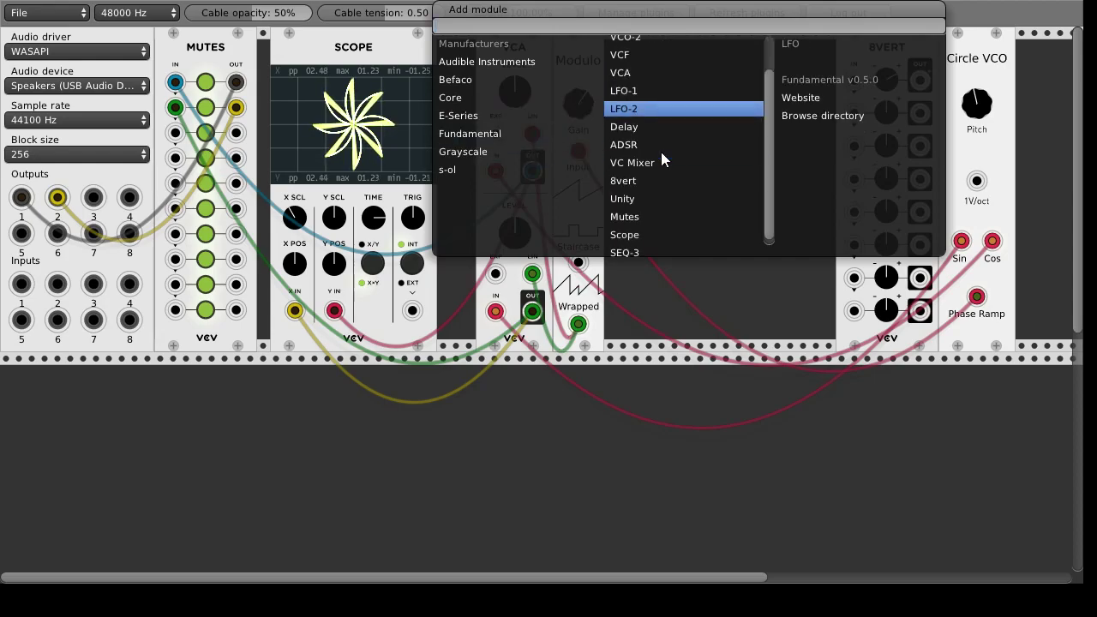
{"action": "left_click", "coordinate": [647, 199]}
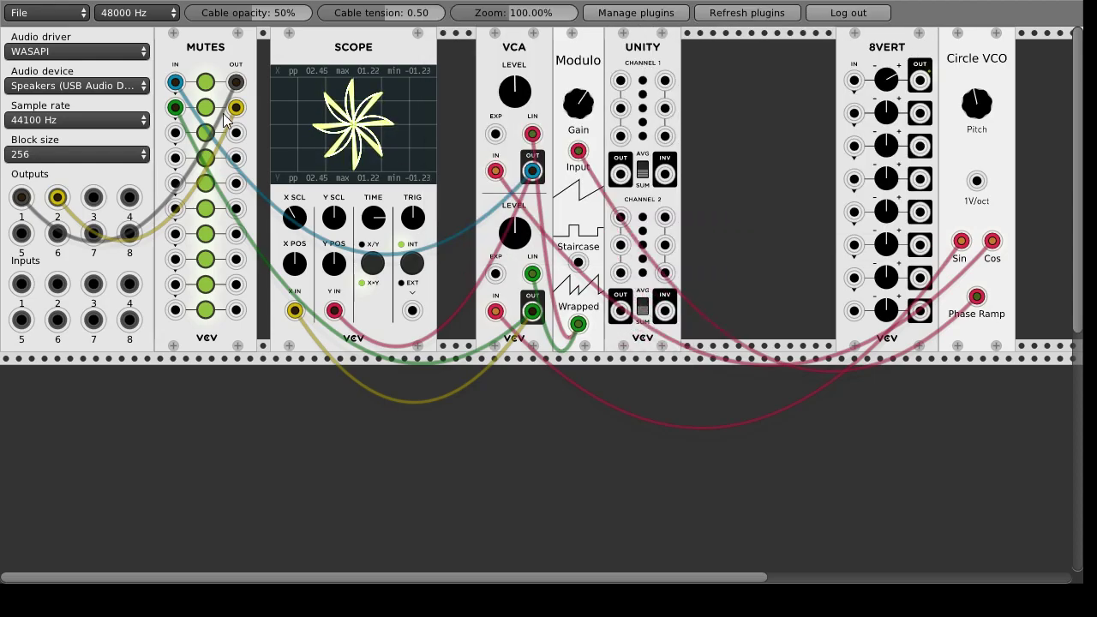
{"action": "left_click", "coordinate": [205, 82]}
{"action": "left_click", "coordinate": [206, 107]}
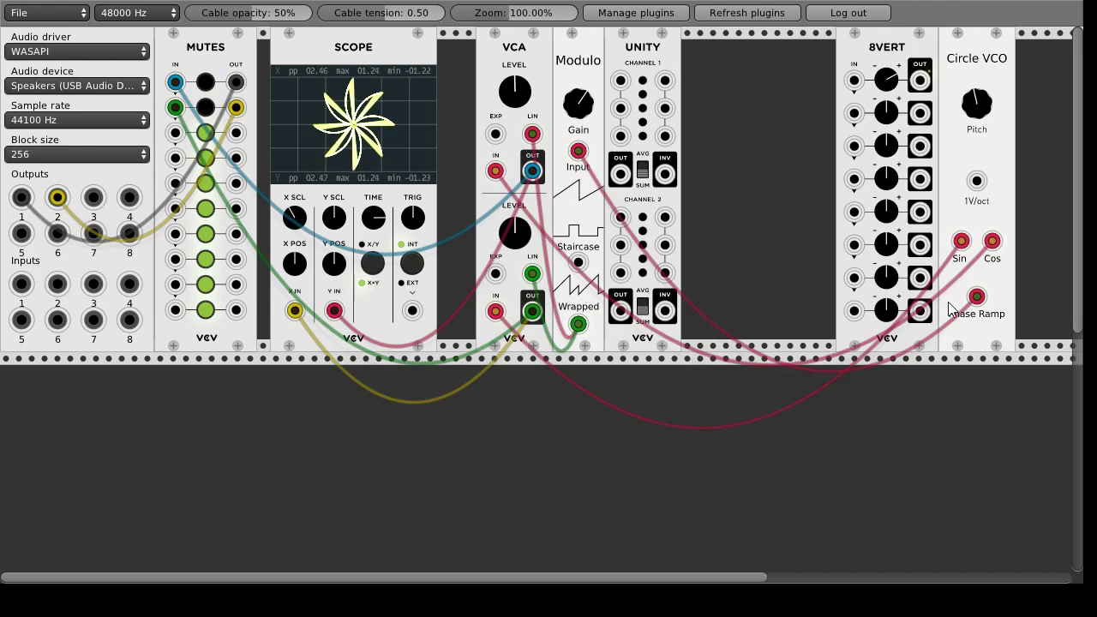
Add an LFO-1, patch its SAW via Unity channel 1 into Modulo's Input, then unmute both channels.
{"action": "right_click", "coordinate": [706, 68]}
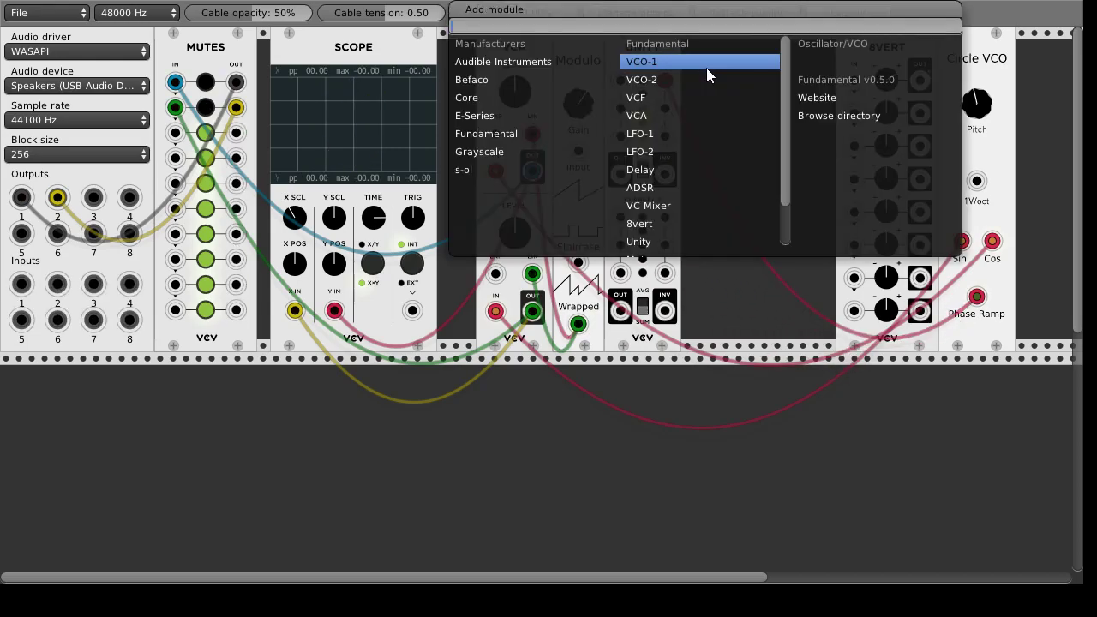
{"action": "left_click", "coordinate": [655, 134]}
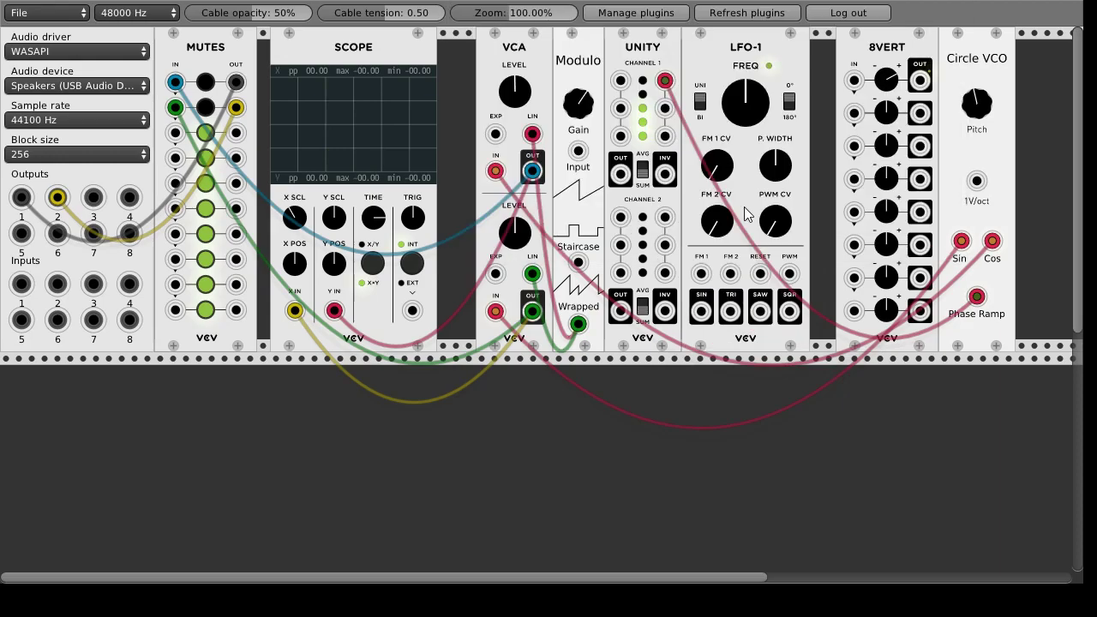
{"action": "left_click_drag", "start_coordinate": [760, 312], "coordinate": [664, 108]}
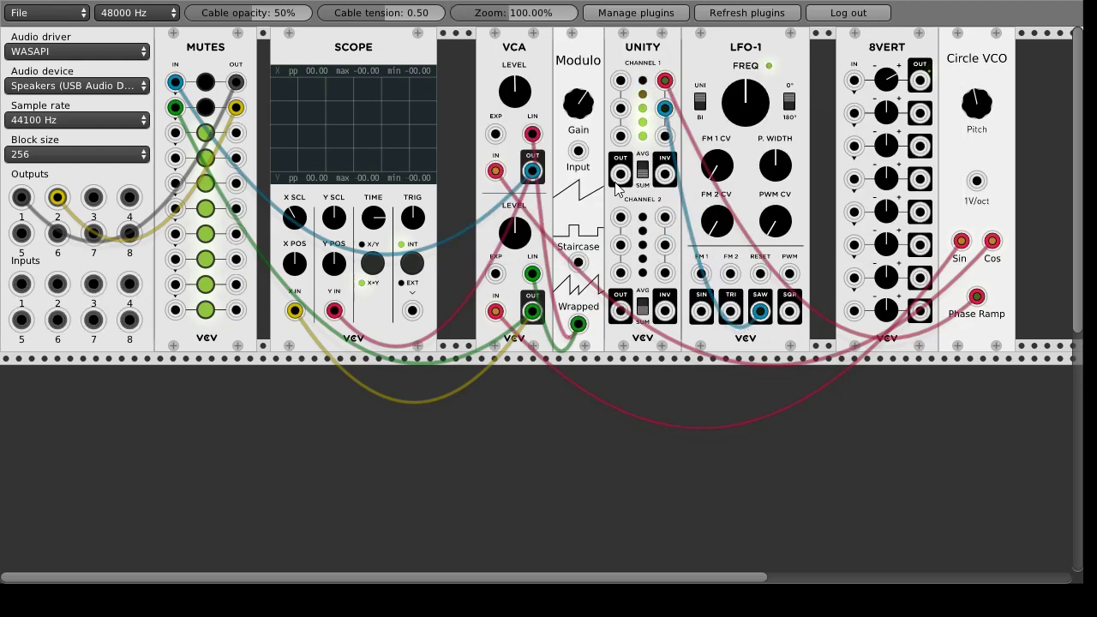
{"action": "mouse_move", "coordinate": [627, 178]}
{"action": "left_mouse_down"}
{"action": "mouse_move", "coordinate": [592, 172]}
{"action": "mouse_move", "coordinate": [579, 151]}
{"action": "left_mouse_up"}
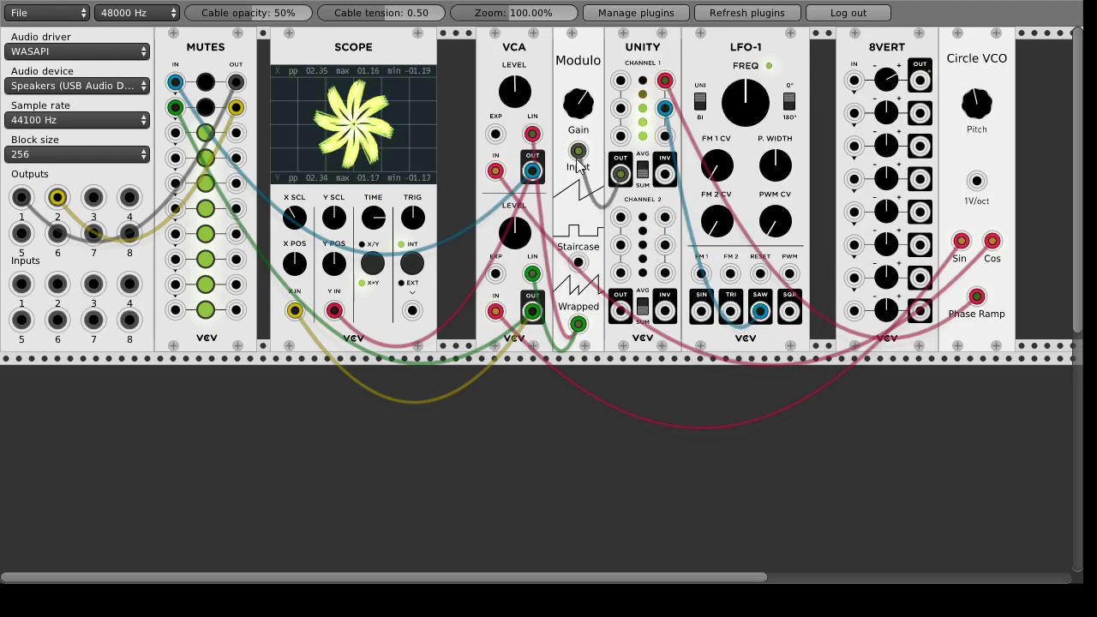
{"action": "left_click", "coordinate": [206, 82]}
{"action": "left_click", "coordinate": [206, 107]}
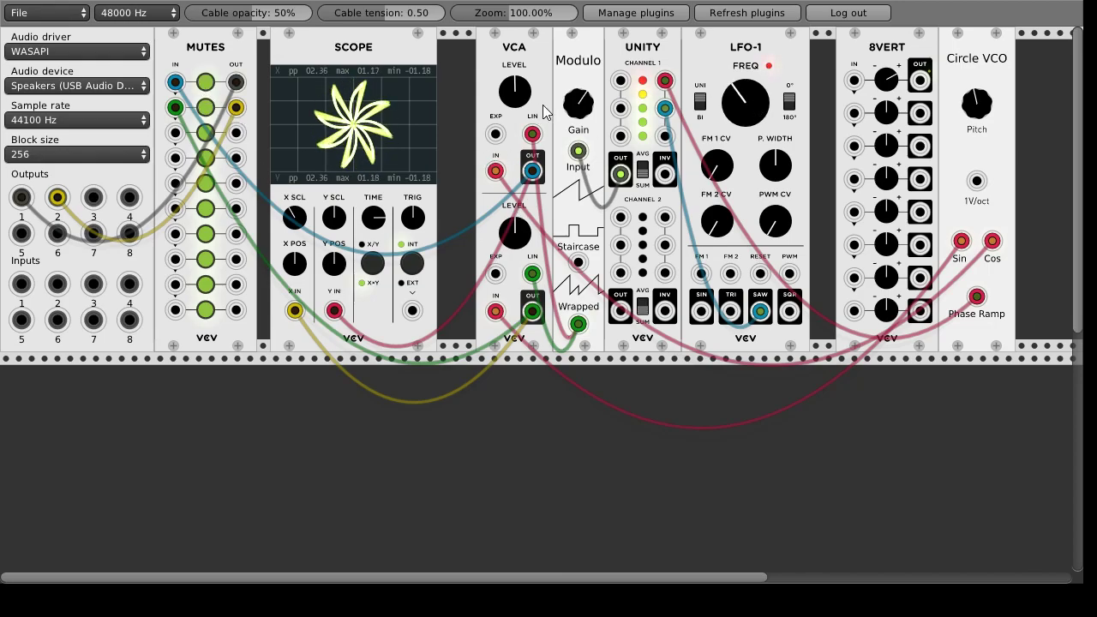
Adjust Modulo gain, reroute LFO-1's SIN through 8VERT's top input, and raise LFO-1's frequency.
{"action": "left_click_drag", "start_coordinate": [586, 112], "coordinate": [586, 119]}
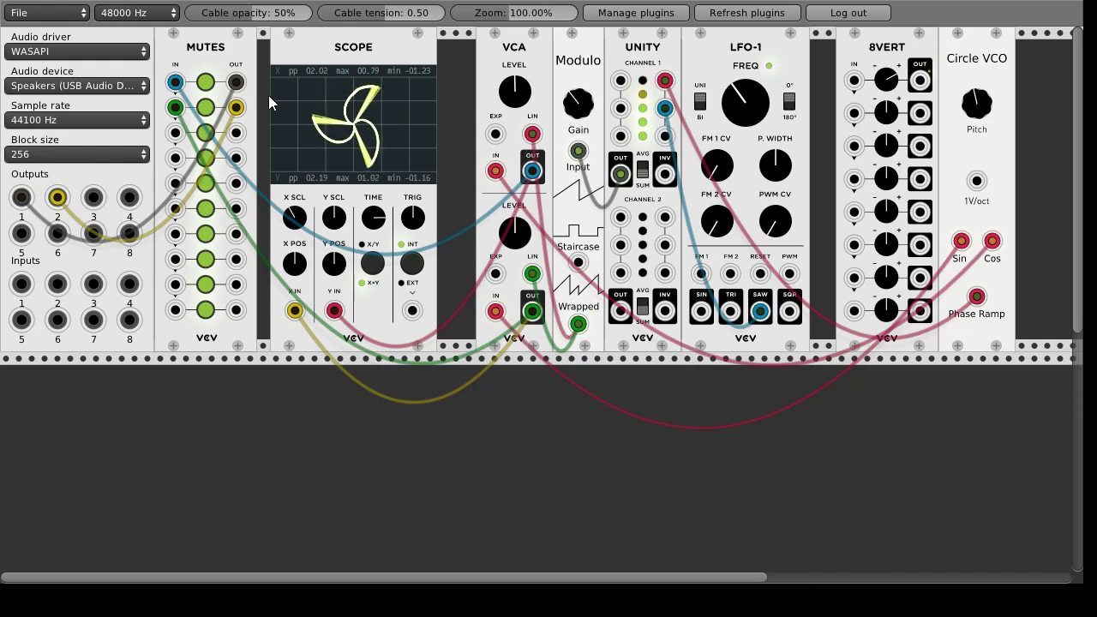
{"action": "left_click_drag", "start_coordinate": [749, 104], "coordinate": [749, 105]}
{"action": "left_click_drag", "start_coordinate": [762, 313], "coordinate": [701, 310]}
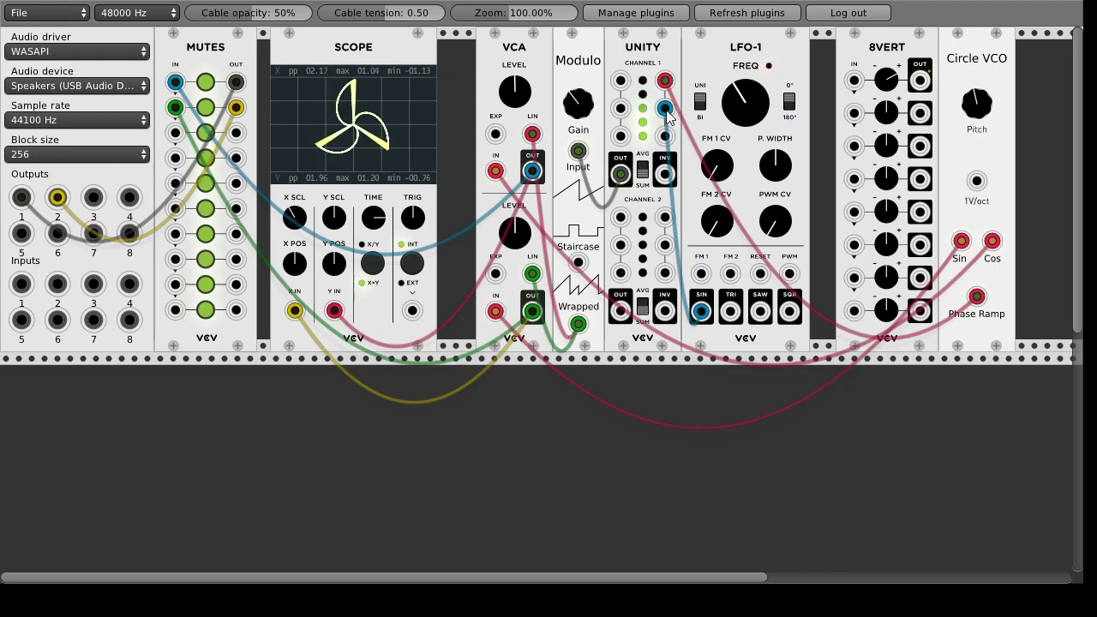
{"action": "mouse_move", "coordinate": [664, 108]}
{"action": "left_mouse_down"}
{"action": "mouse_move", "coordinate": [870, 107]}
{"action": "mouse_move", "coordinate": [857, 86]}
{"action": "mouse_move", "coordinate": [919, 84]}
{"action": "mouse_move", "coordinate": [664, 108]}
{"action": "left_mouse_up"}
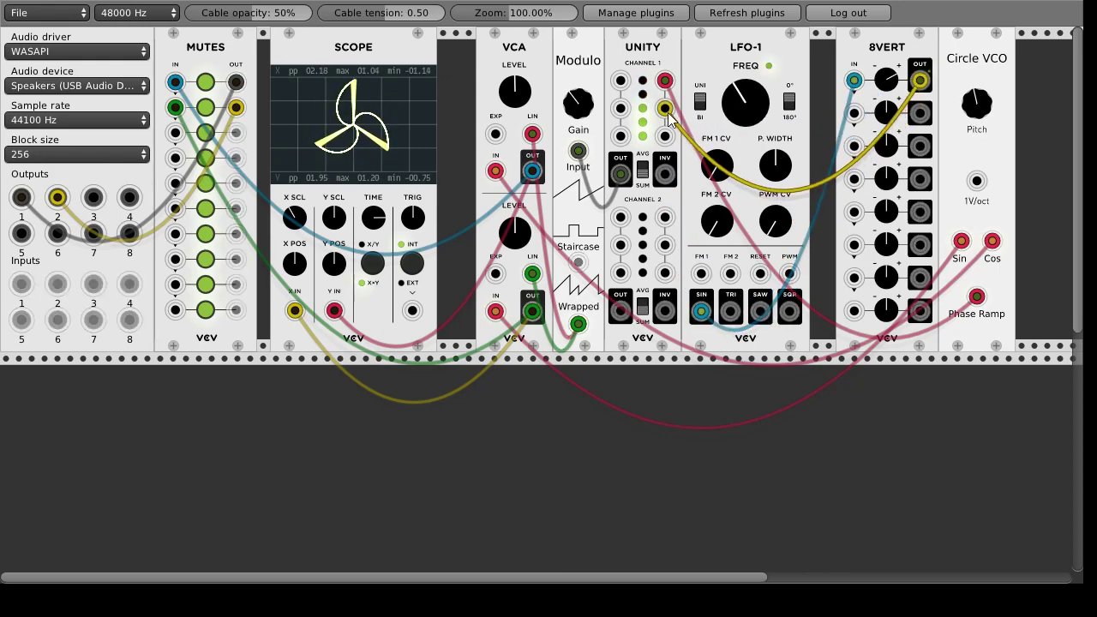
{"action": "left_click_drag", "start_coordinate": [744, 103], "coordinate": [744, 87]}
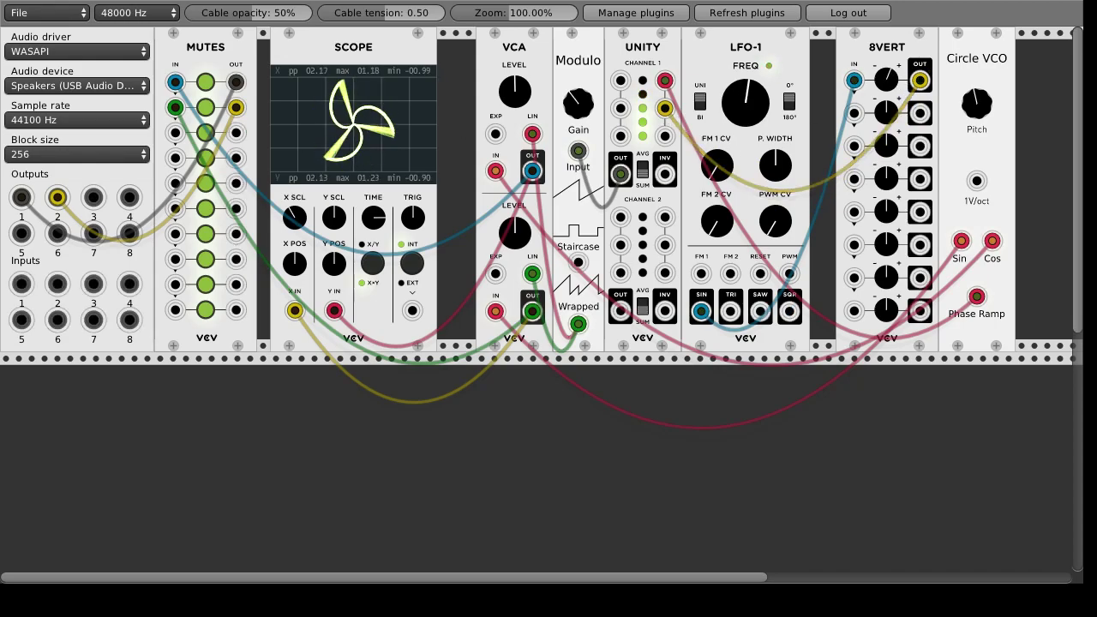
{"action": "left_click_drag", "start_coordinate": [744, 104], "coordinate": [744, 91]}
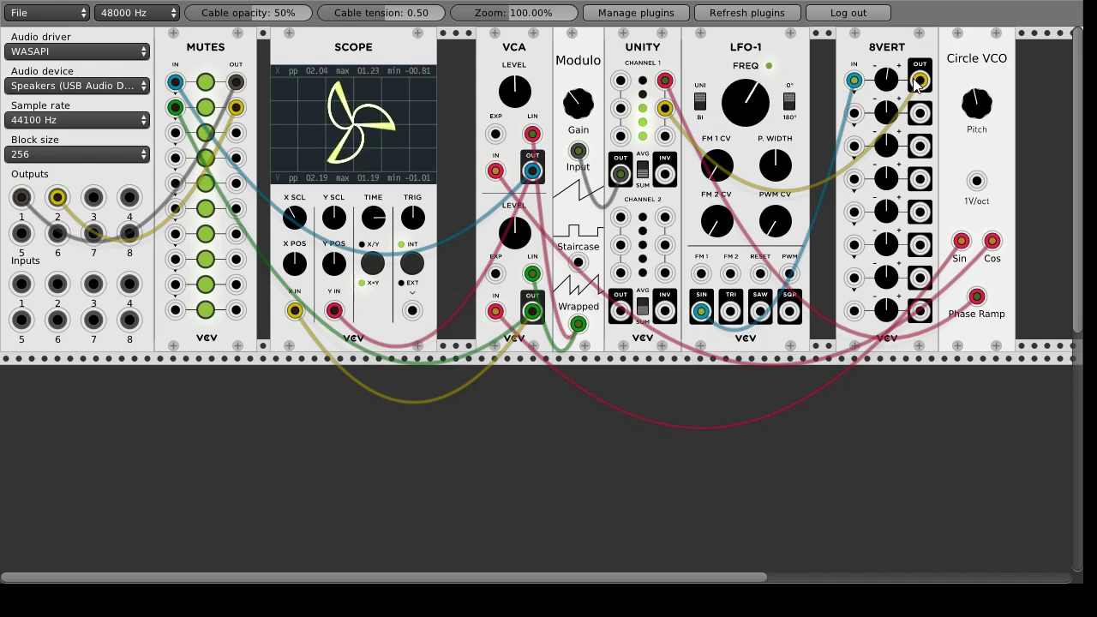
Mute channels 1–2, move the VCA left next to the scope, then unmute them.
{"action": "left_click", "coordinate": [206, 82]}
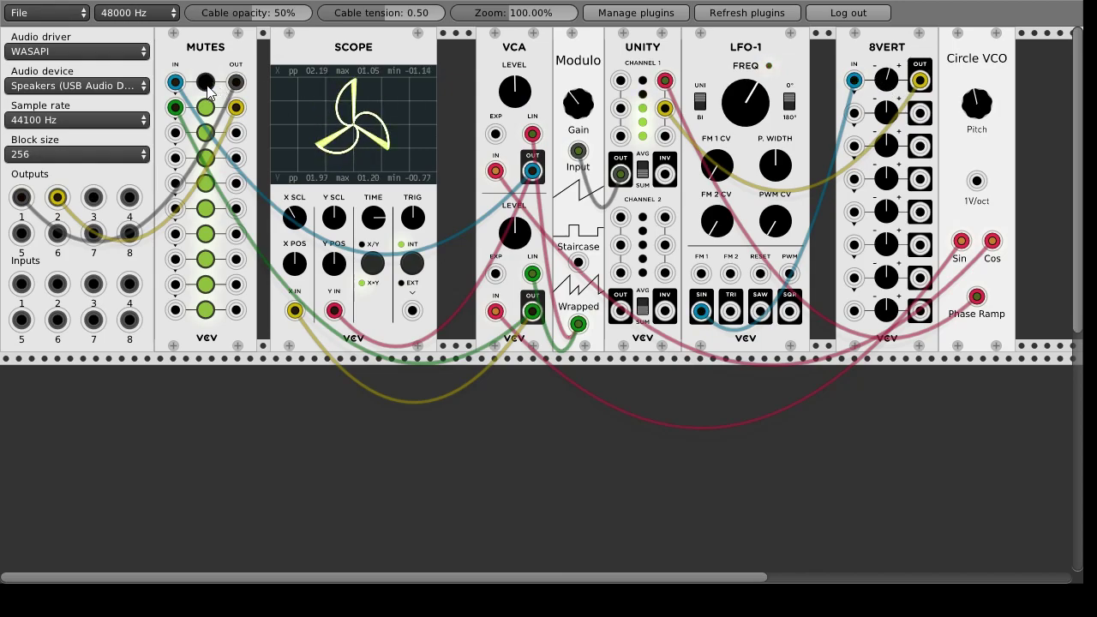
{"action": "left_click", "coordinate": [206, 107]}
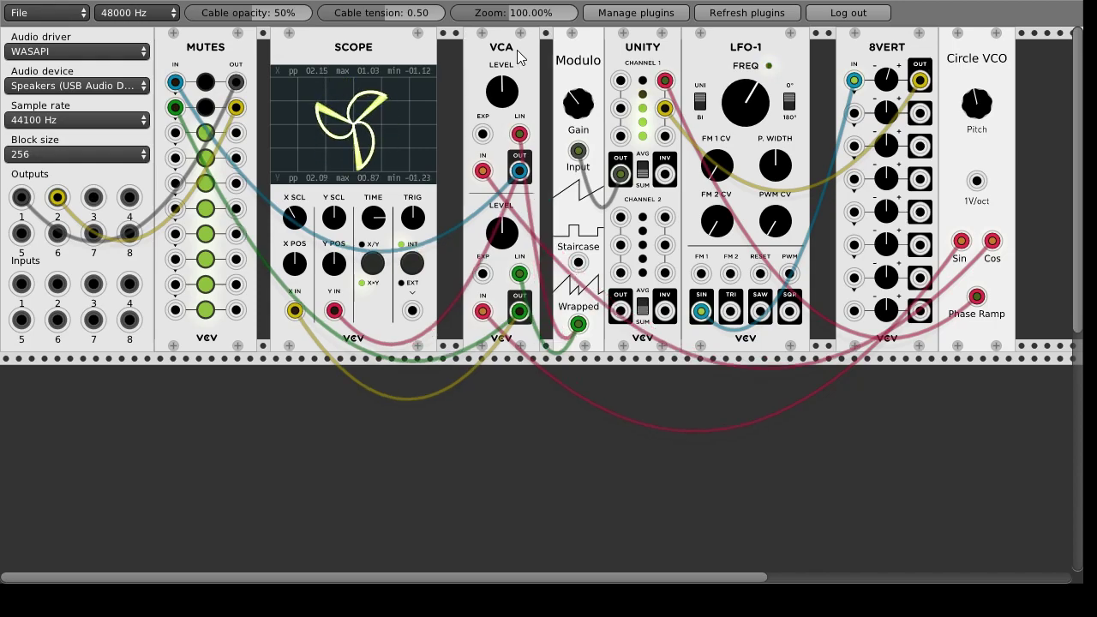
{"action": "left_click_drag", "start_coordinate": [517, 49], "coordinate": [478, 50]}
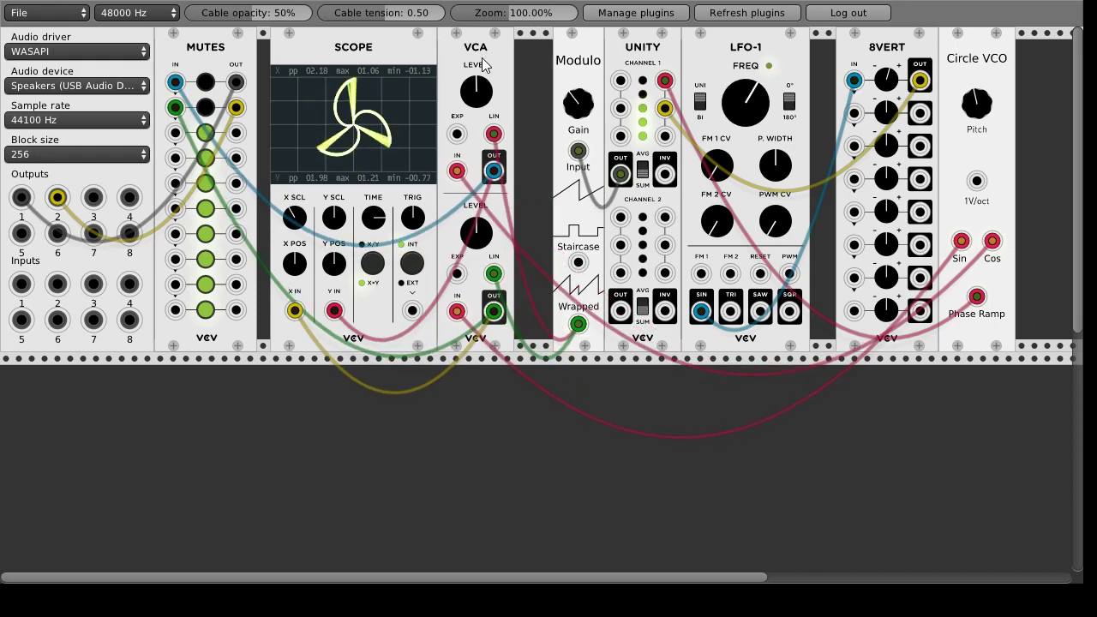
{"action": "left_click", "coordinate": [206, 82]}
{"action": "left_click", "coordinate": [205, 108]}
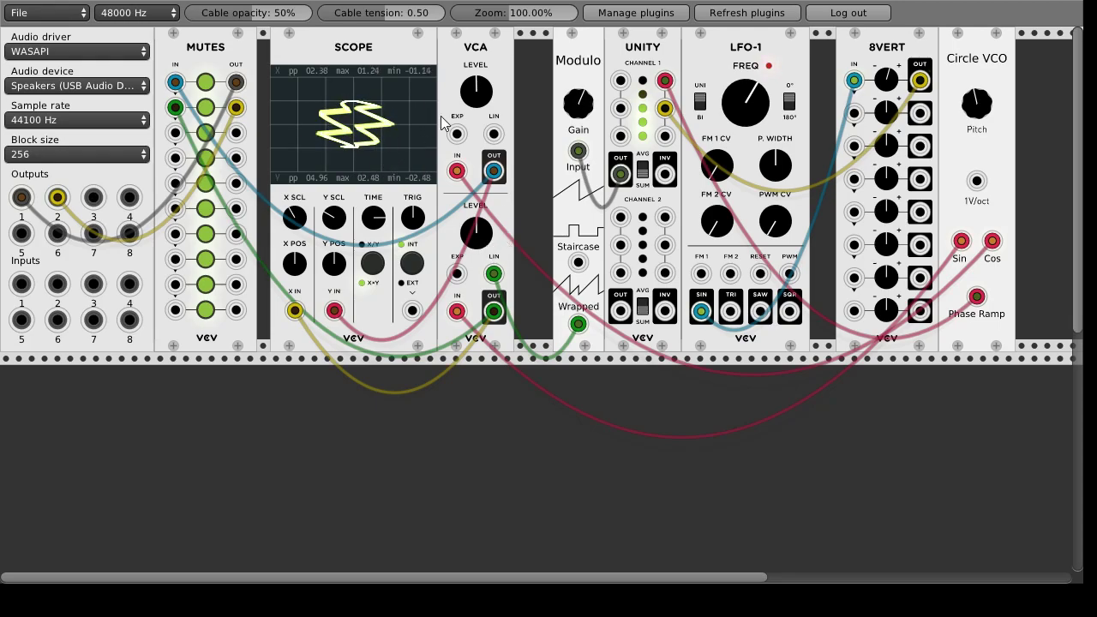
Replace the green VCA LIN cable with one from Modulo's Wrapped output, shifting LFO-1, Unity and Modulo right.
{"action": "mouse_move", "coordinate": [495, 278]}
{"action": "left_mouse_down"}
{"action": "mouse_move", "coordinate": [540, 280]}
{"action": "mouse_move", "coordinate": [493, 275]}
{"action": "mouse_move", "coordinate": [494, 134]}
{"action": "mouse_move", "coordinate": [493, 274]}
{"action": "left_mouse_up"}
{"action": "mouse_move", "coordinate": [495, 135]}
{"action": "left_mouse_down"}
{"action": "mouse_move", "coordinate": [559, 273]}
{"action": "mouse_move", "coordinate": [578, 262]}
{"action": "left_mouse_up"}
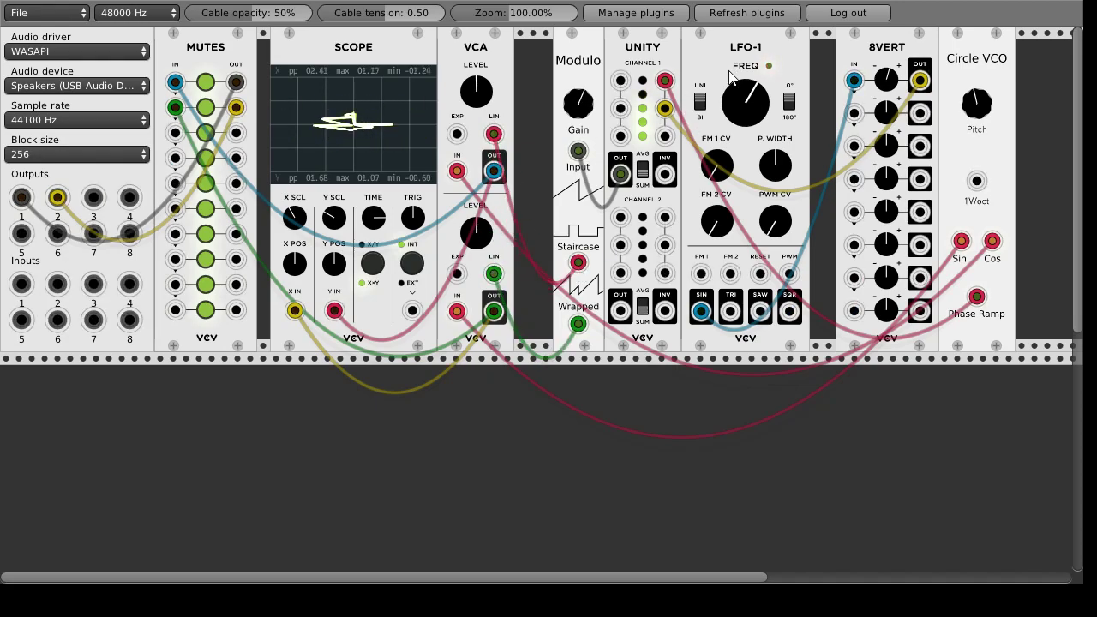
{"action": "left_click_drag", "start_coordinate": [729, 77], "coordinate": [754, 77]}
{"action": "left_click_drag", "start_coordinate": [643, 39], "coordinate": [668, 39]}
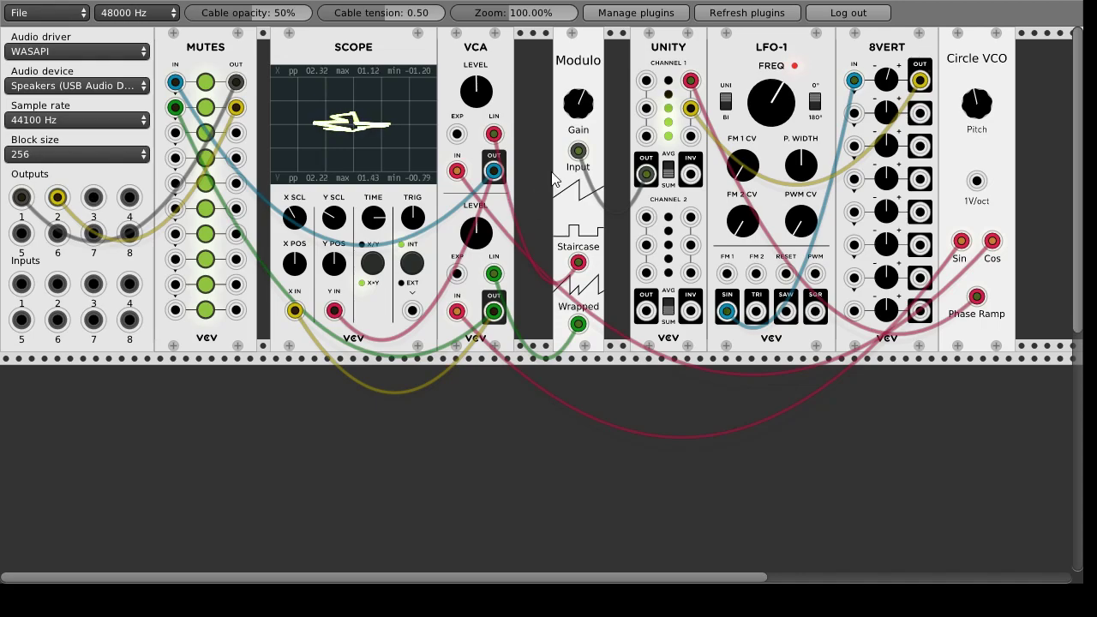
{"action": "left_click_drag", "start_coordinate": [591, 75], "coordinate": [616, 75]}
{"action": "left_click_drag", "start_coordinate": [605, 263], "coordinate": [604, 323]}
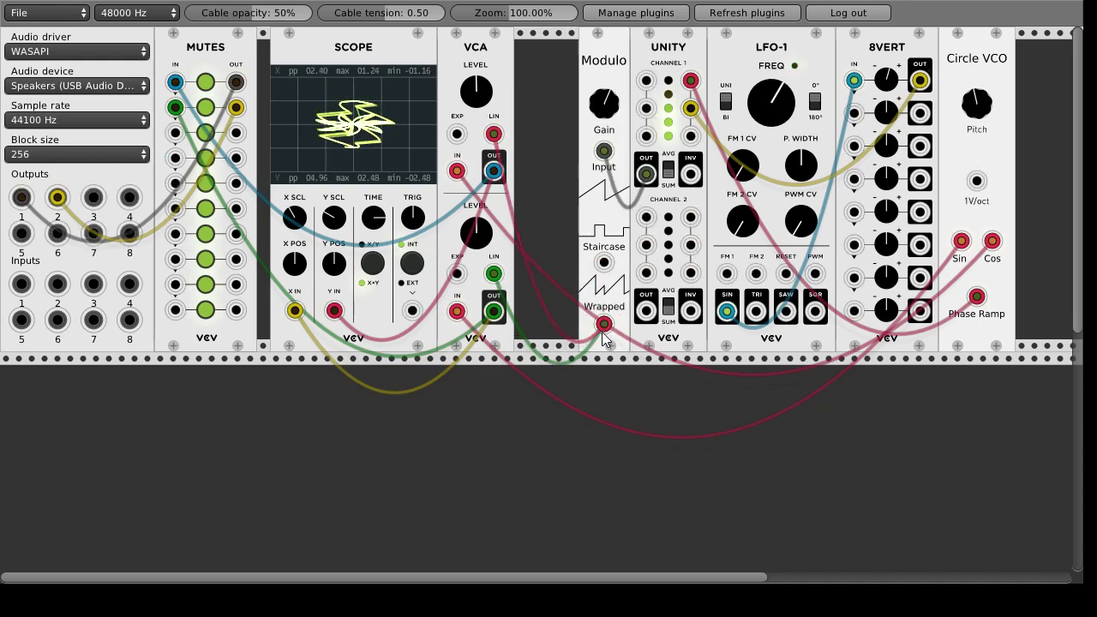
Duplicate the Modulo, feed it Unity channel 1, and send its Wrapped output to the VCA.
{"action": "key", "text": "ctrl+d"}
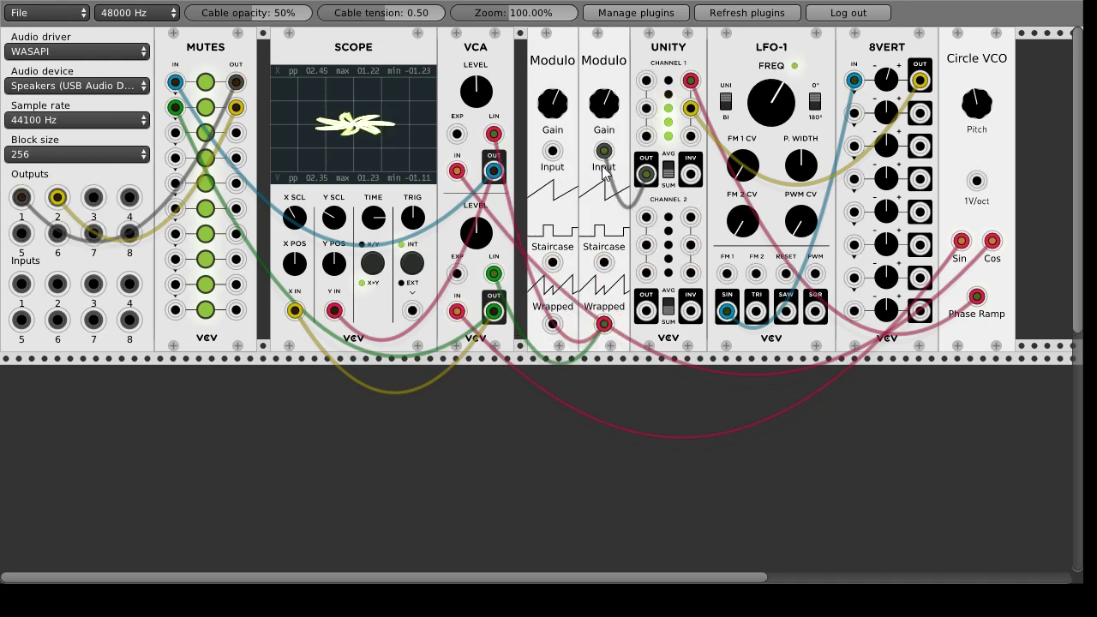
{"action": "mouse_move", "coordinate": [646, 174]}
{"action": "left_mouse_down"}
{"action": "mouse_move", "coordinate": [495, 144]}
{"action": "mouse_move", "coordinate": [605, 322]}
{"action": "left_mouse_up"}
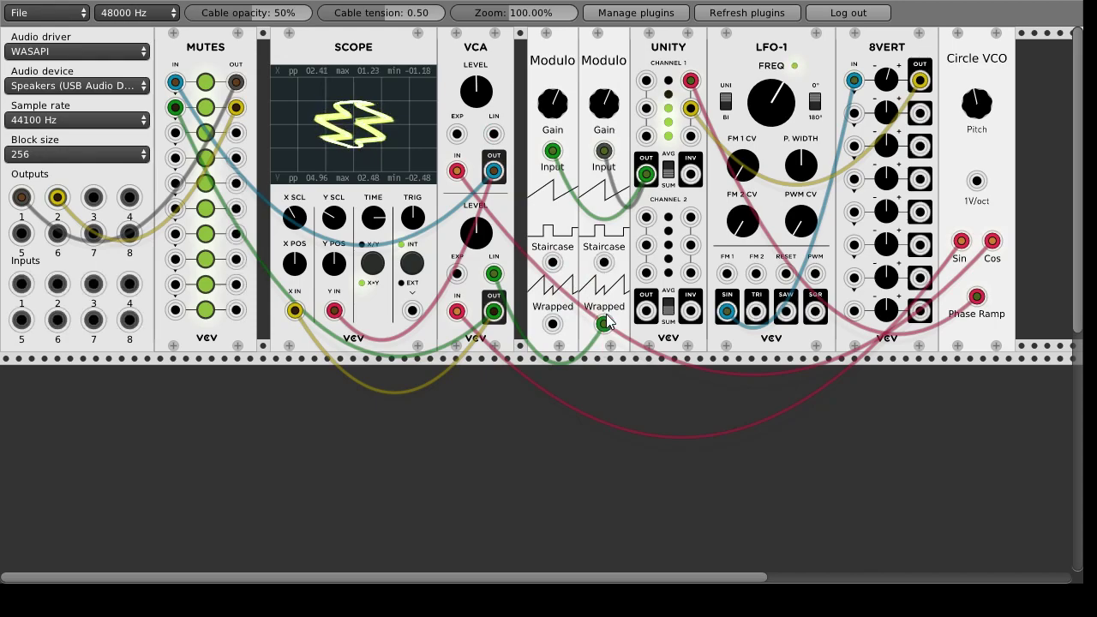
{"action": "mouse_move", "coordinate": [494, 172]}
{"action": "left_mouse_down"}
{"action": "mouse_move", "coordinate": [557, 330]}
{"action": "mouse_move", "coordinate": [553, 321]}
{"action": "left_mouse_up"}
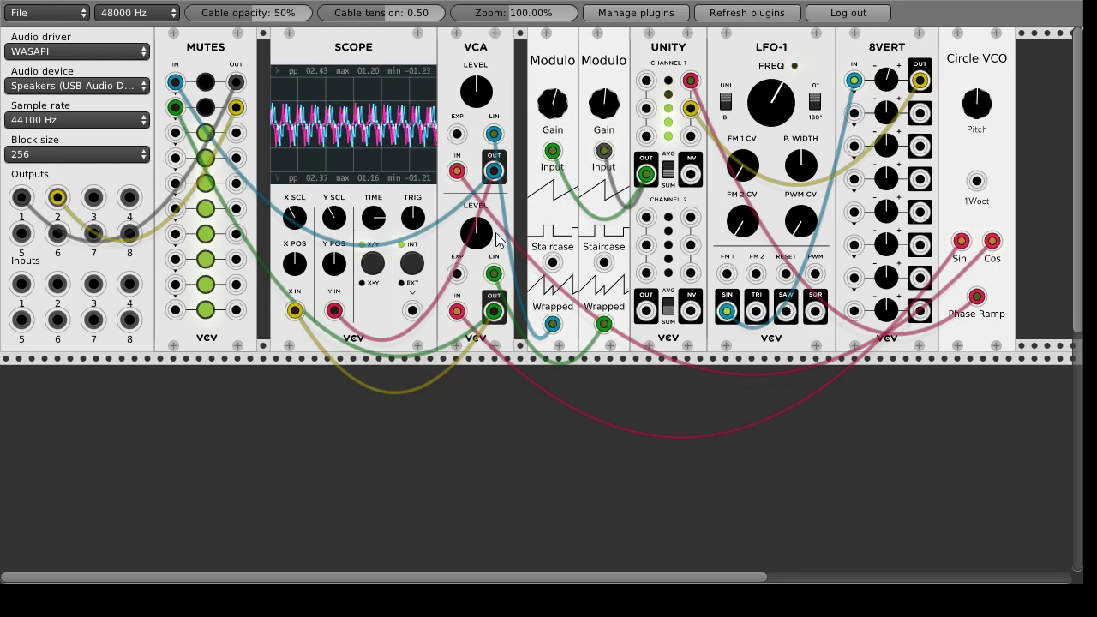
Unplug the scope's Y input and delete the first Modulo, Unity and LFO-1 modules.
{"action": "left_click_drag", "start_coordinate": [334, 313], "coordinate": [340, 340]}
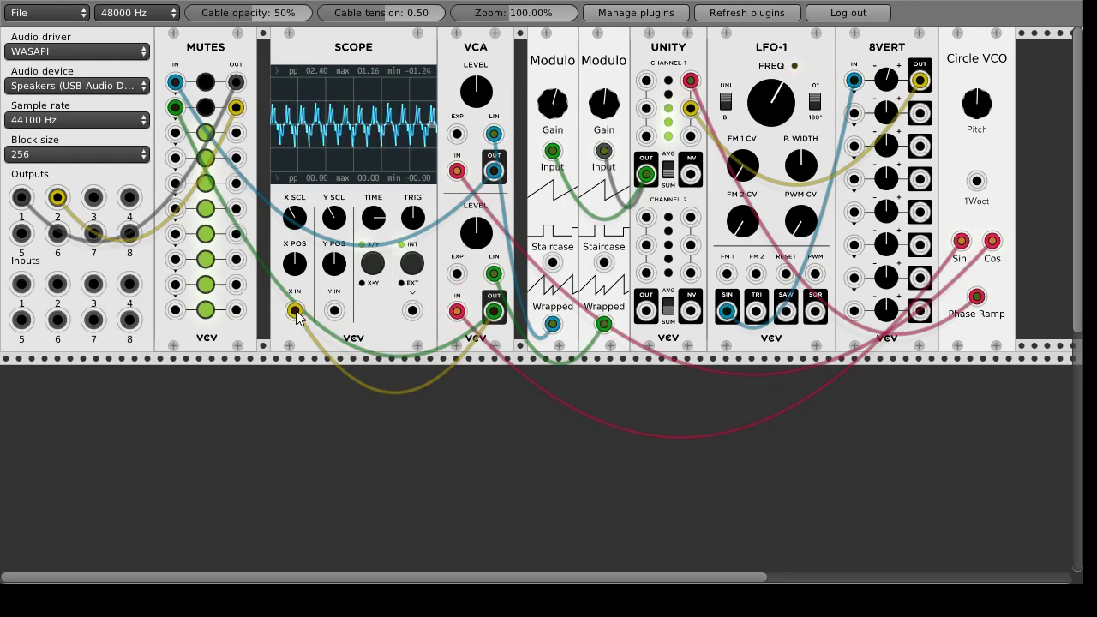
{"action": "key", "text": "Delete"}
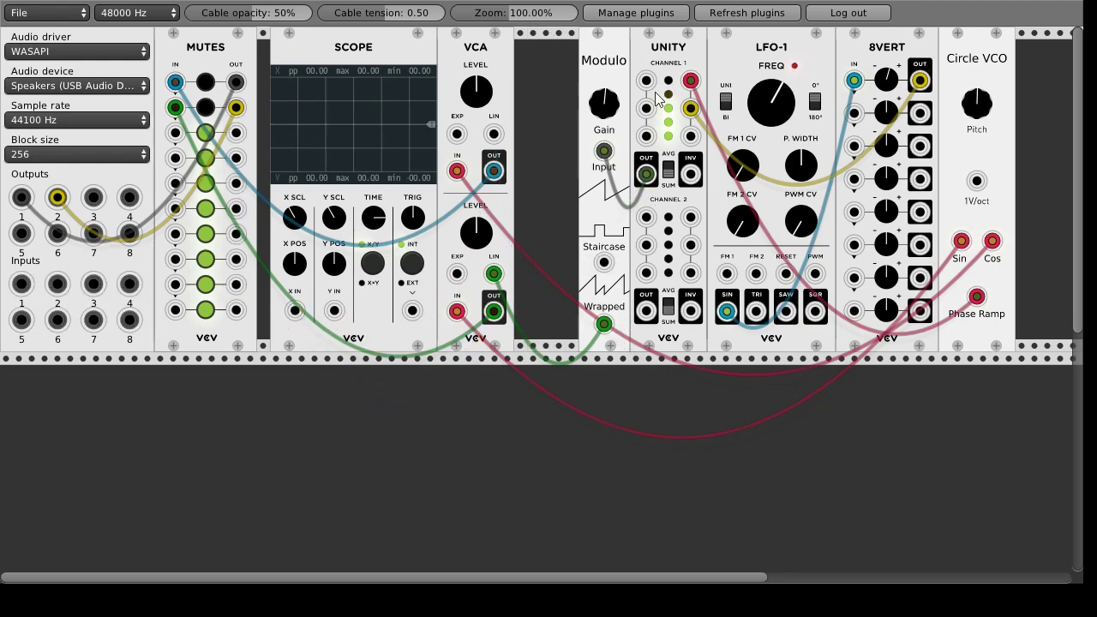
{"action": "key", "text": "Delete"}
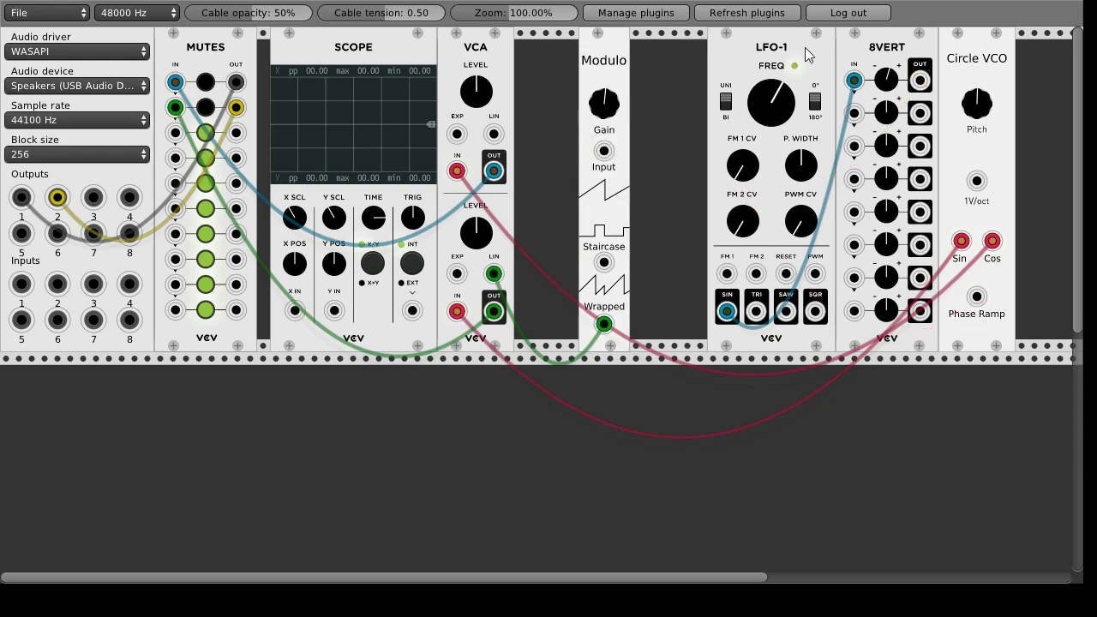
{"action": "key", "text": "Delete"}
Patch Circle VCO's Phase Ramp to scope Y and Modulo Input, and Modulo Staircase to scope X.
{"action": "left_click_drag", "start_coordinate": [976, 297], "coordinate": [335, 314]}
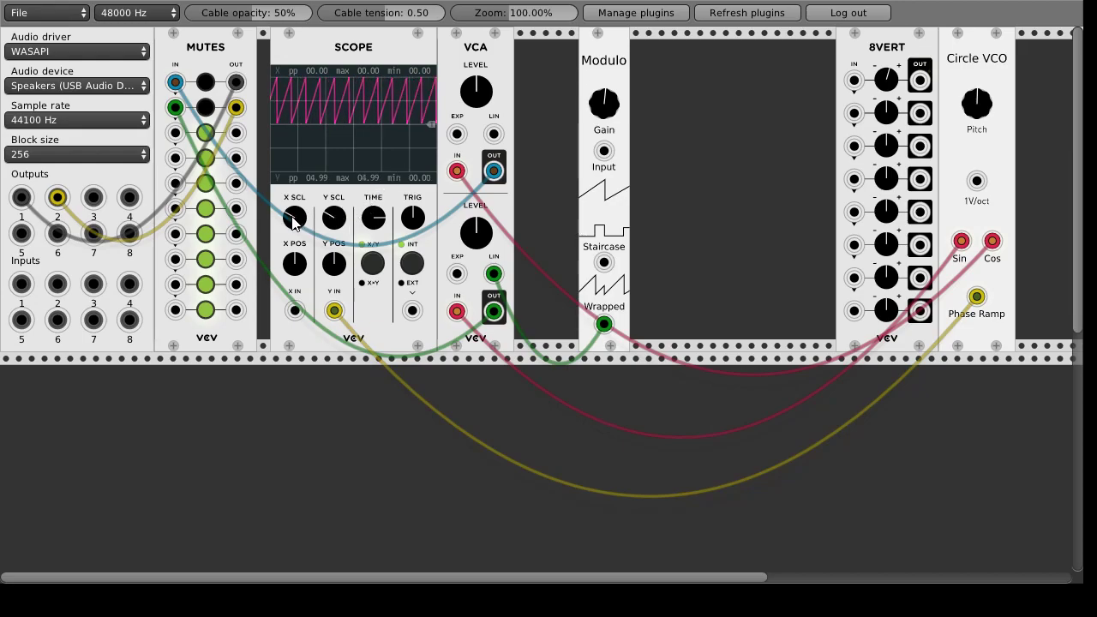
{"action": "left_click_drag", "start_coordinate": [605, 150], "coordinate": [674, 211]}
{"action": "left_click_drag", "start_coordinate": [778, 264], "coordinate": [977, 298]}
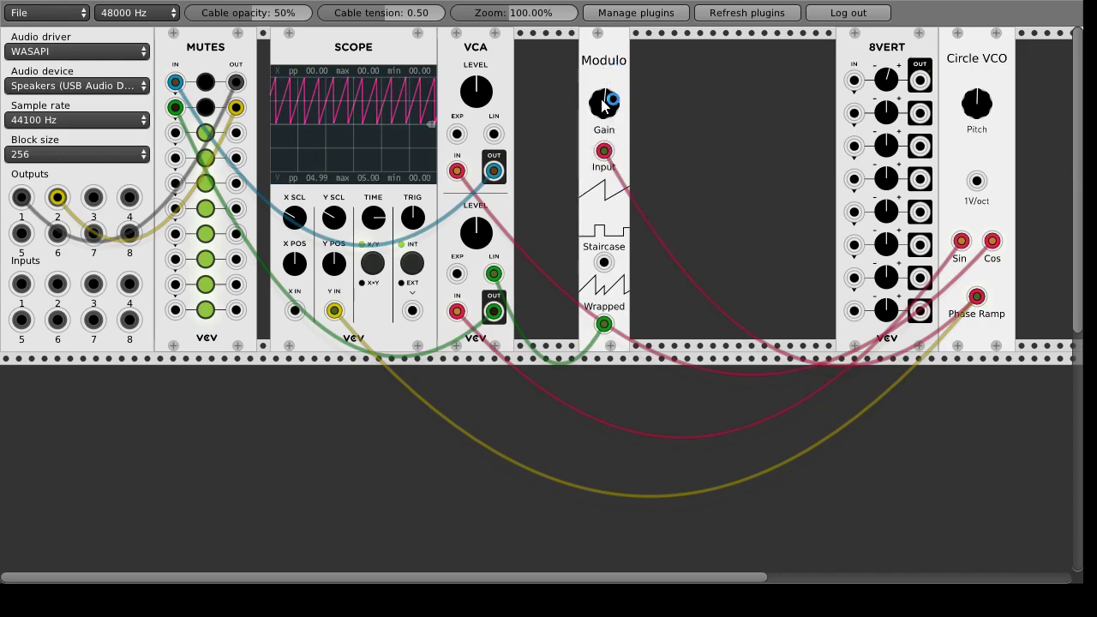
{"action": "left_click_drag", "start_coordinate": [605, 262], "coordinate": [294, 310]}
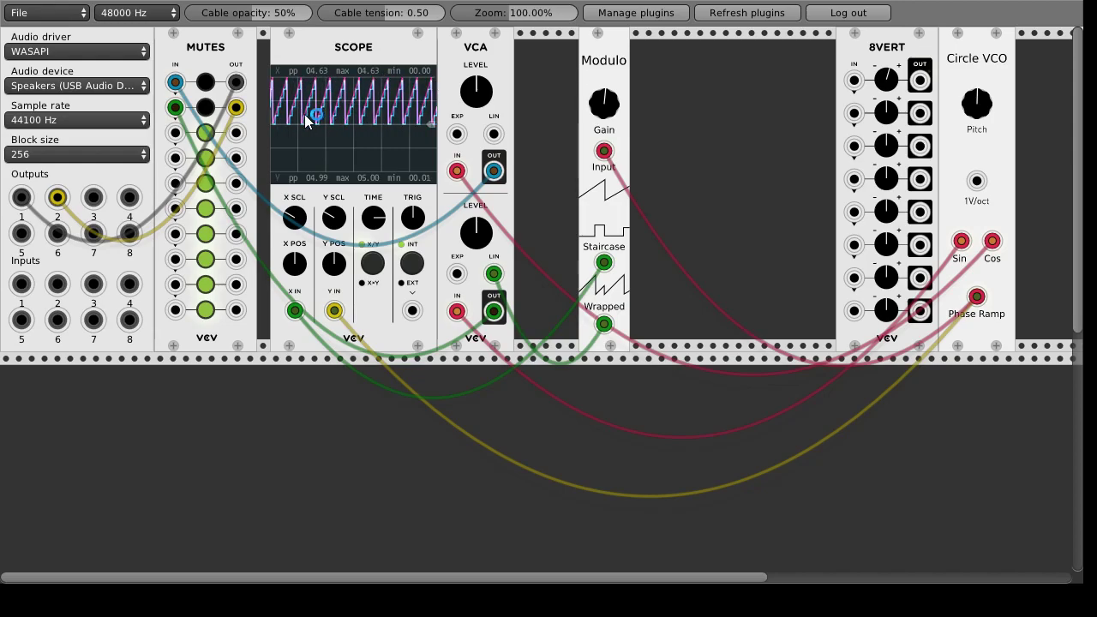
Sweep Modulo gain down and up, swap scope Y to Modulo Wrapped, then unplug both scope inputs.
{"action": "left_click_drag", "start_coordinate": [605, 103], "coordinate": [605, 154]}
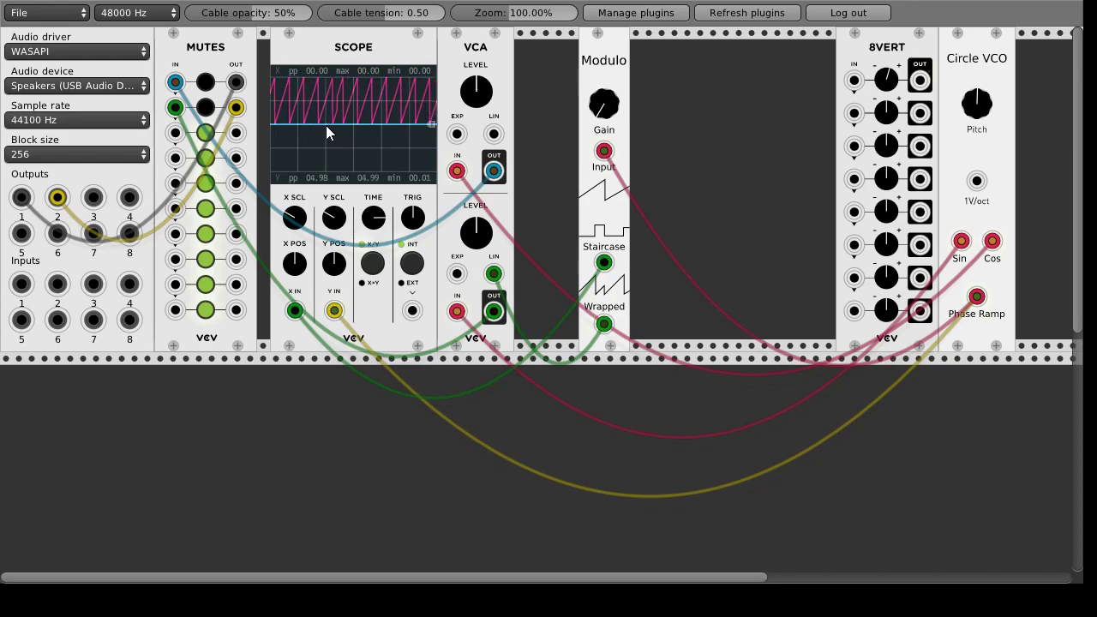
{"action": "left_click_drag", "start_coordinate": [597, 104], "coordinate": [597, 68]}
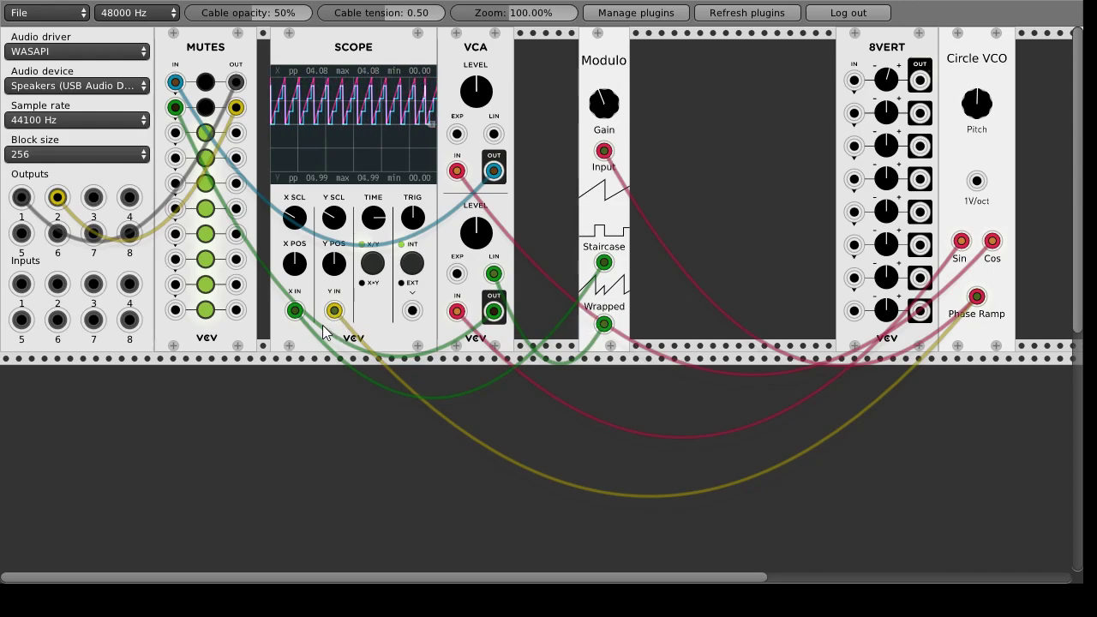
{"action": "left_click_drag", "start_coordinate": [334, 311], "coordinate": [557, 351]}
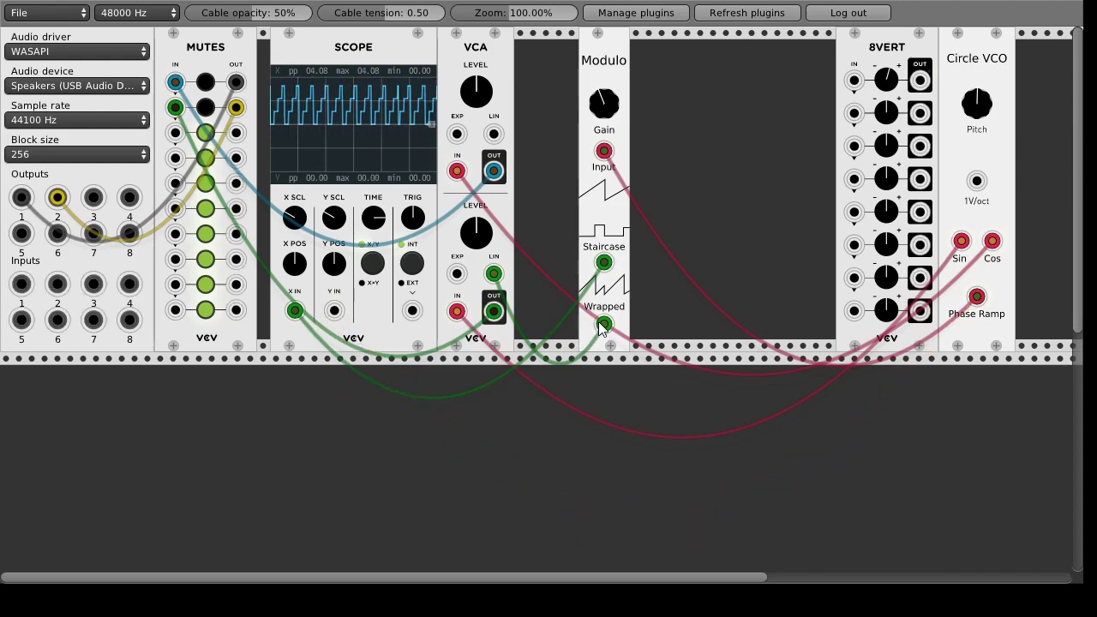
{"action": "mouse_move", "coordinate": [604, 324]}
{"action": "left_mouse_down"}
{"action": "mouse_move", "coordinate": [484, 343]}
{"action": "mouse_move", "coordinate": [334, 310]}
{"action": "left_mouse_up"}
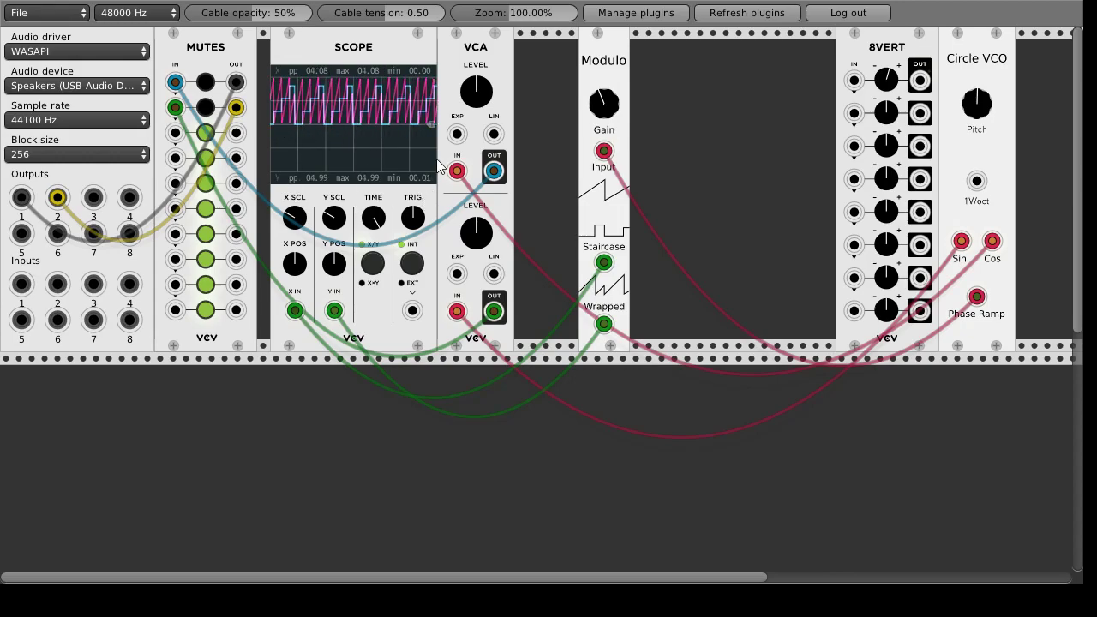
{"action": "left_click_drag", "start_coordinate": [335, 311], "coordinate": [385, 387]}
{"action": "left_click_drag", "start_coordinate": [295, 311], "coordinate": [446, 489]}
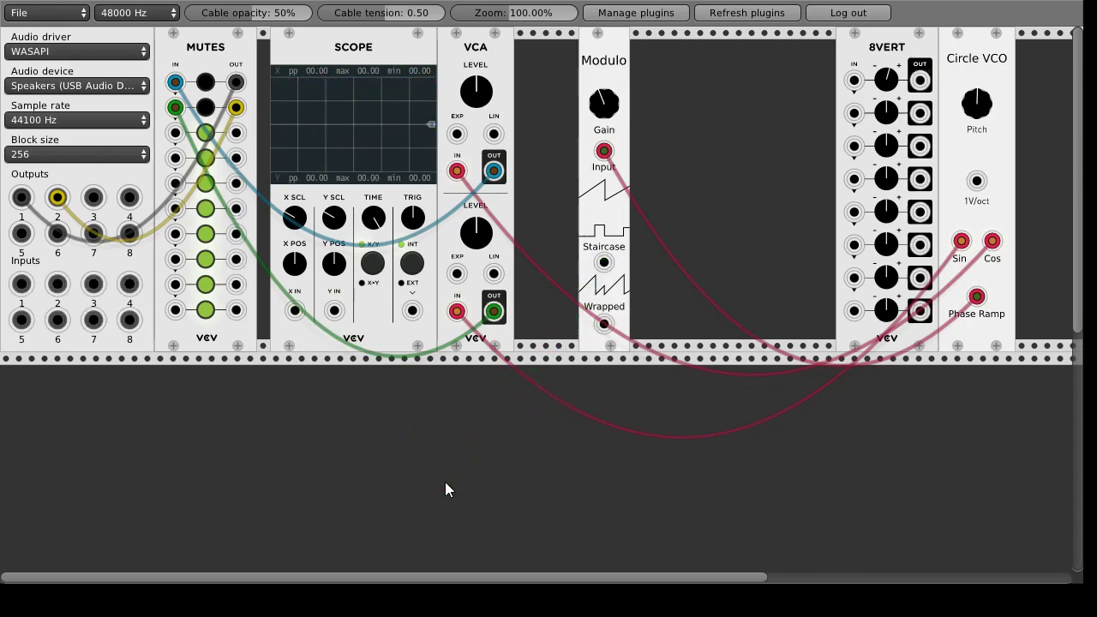